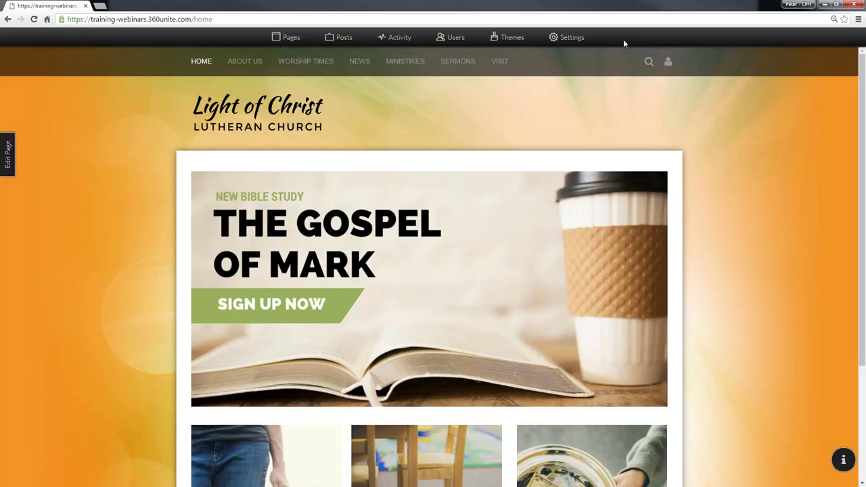
Open the account settings and review the church name, email, phone and address fields
left_click(572, 39)
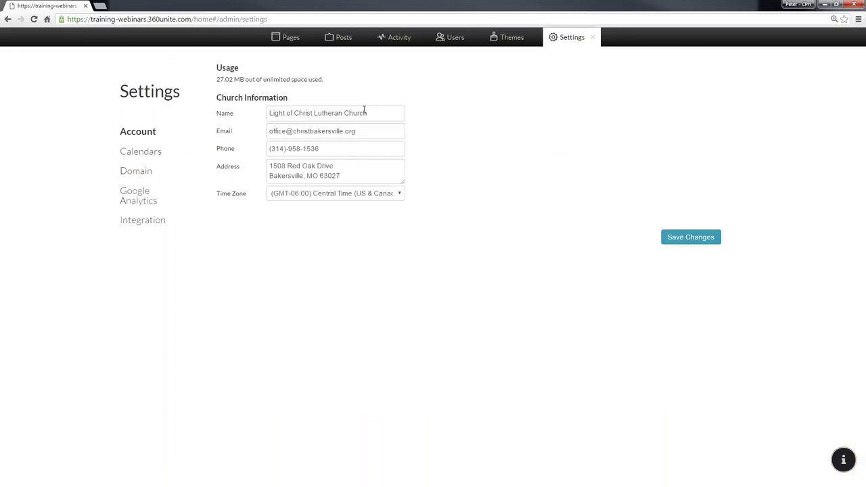
left_click_drag(384, 112, 243, 113)
left_click(308, 131)
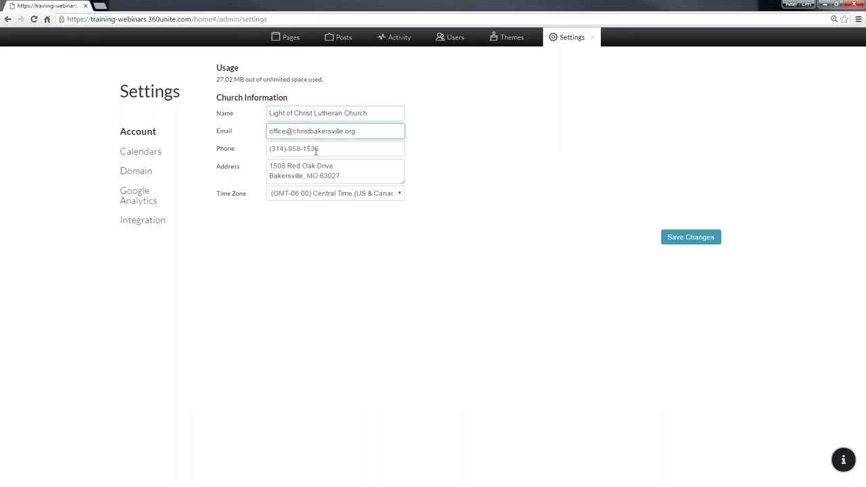
left_click(317, 148)
left_click(319, 175)
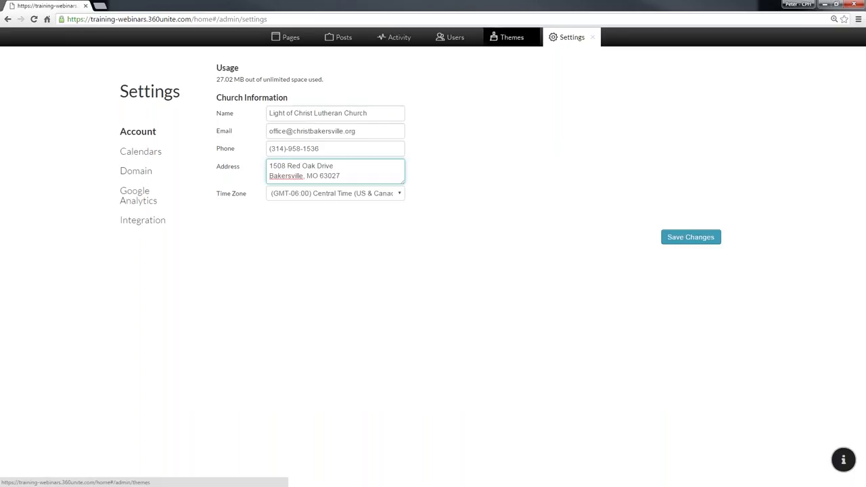
Close the settings, scroll through the home page, then reopen Settings
left_click(593, 38)
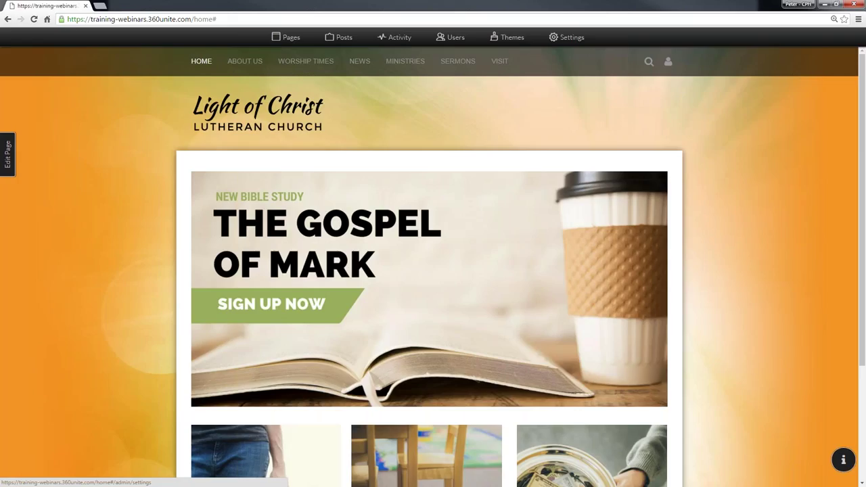
scroll(508, 474, "down", 3)
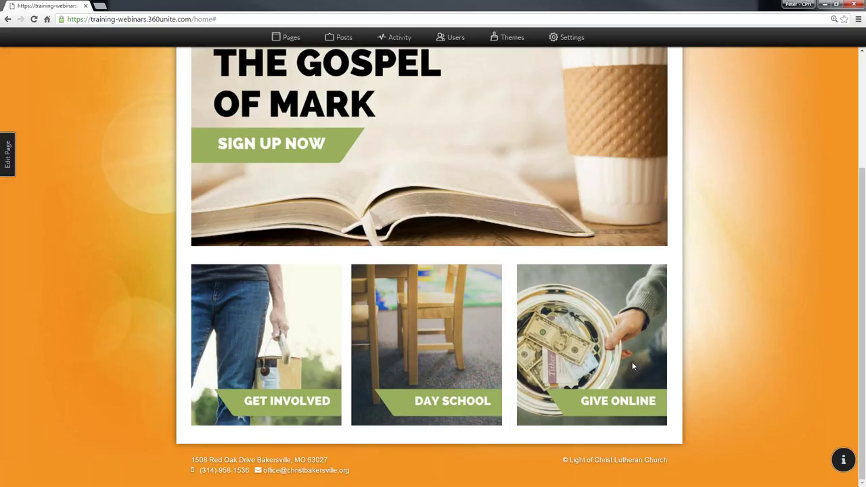
scroll(649, 429, "up", 3)
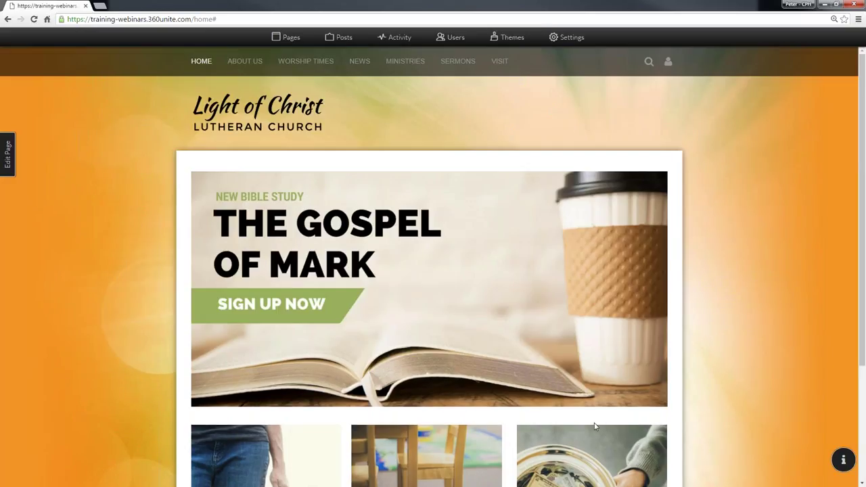
scroll(586, 406, "down", 3)
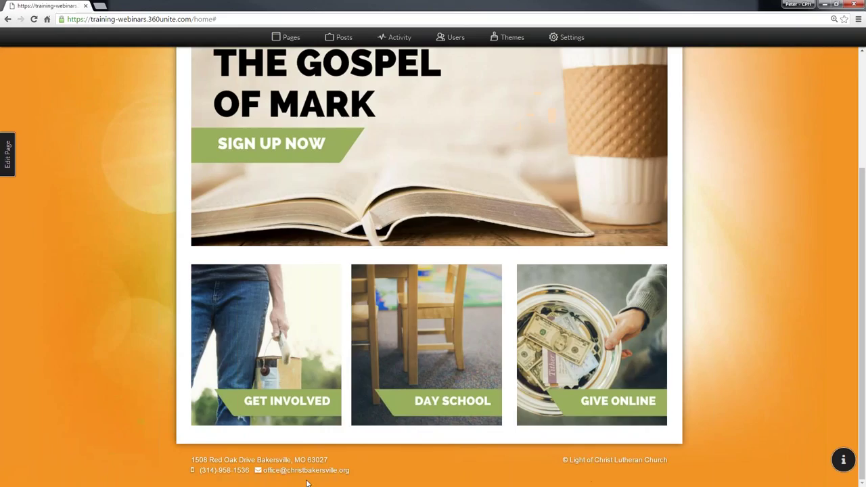
scroll(437, 368, "up", 3)
left_click(571, 37)
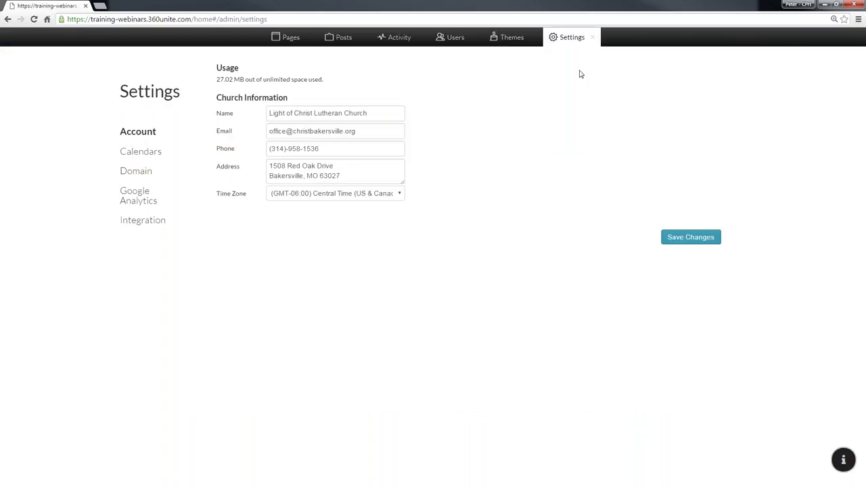
Look over the site's calendar list, then open the Domain settings
left_click(144, 161)
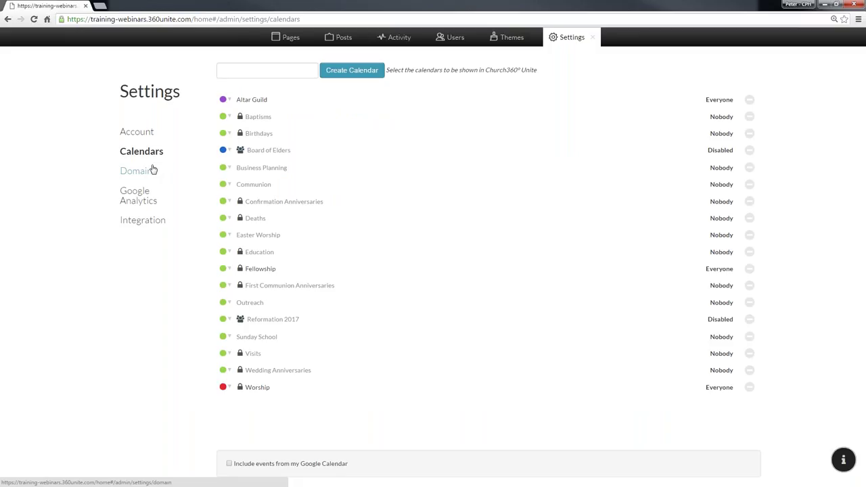
left_click(132, 172)
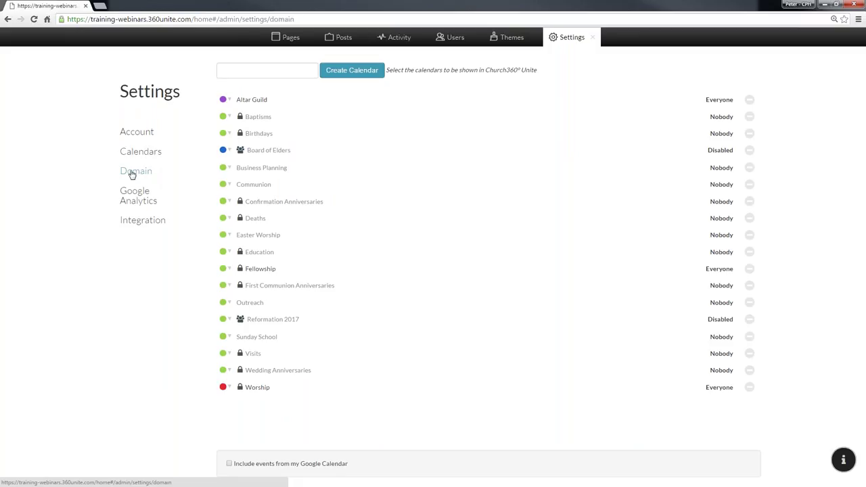
left_click(267, 200)
type("www.")
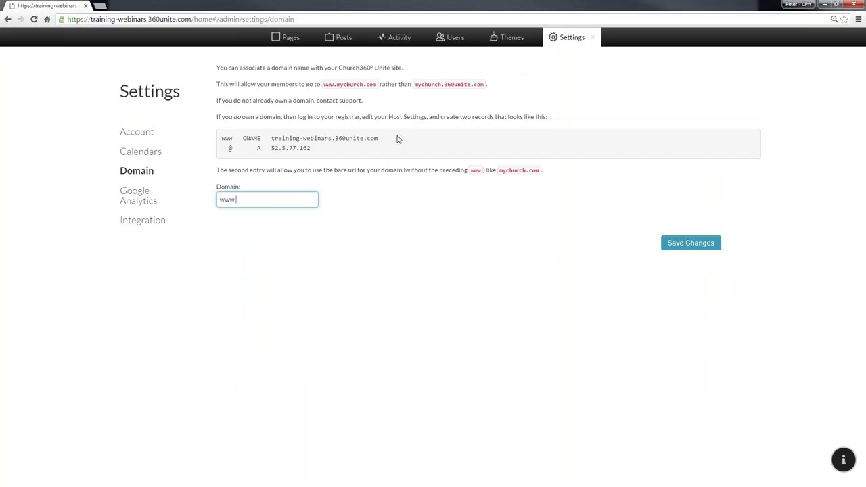
left_click_drag(381, 139, 269, 139)
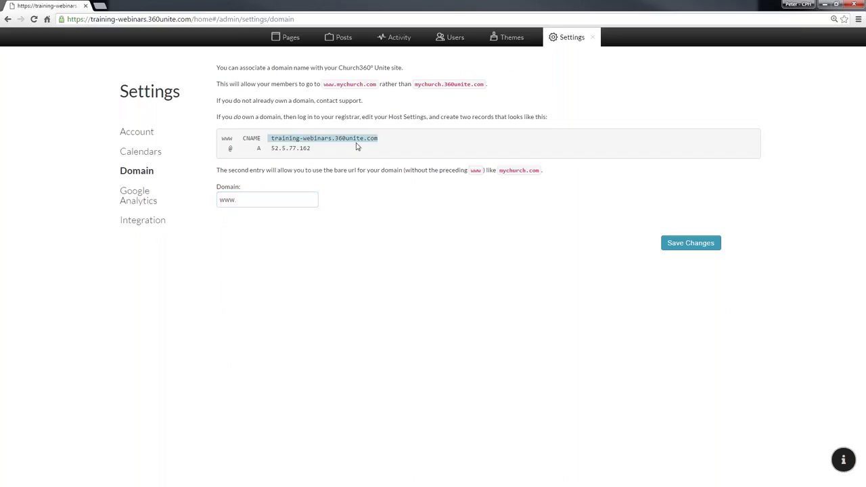
left_click(305, 201)
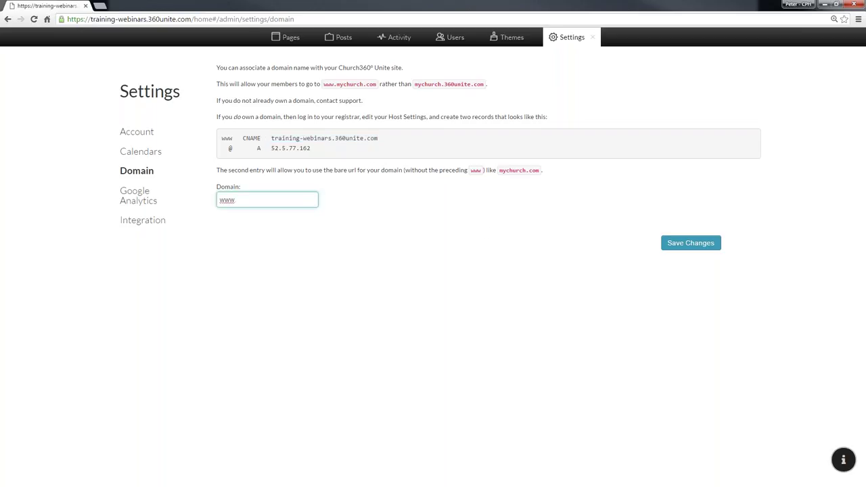
type(".")
left_click(145, 197)
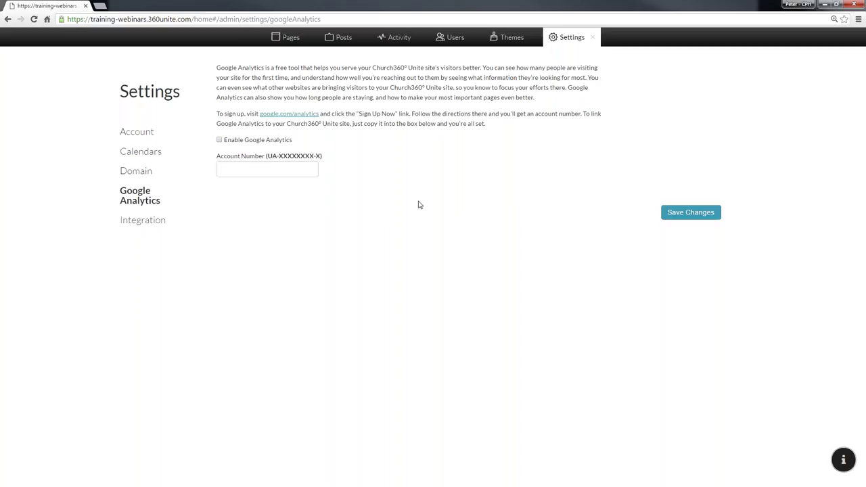
Open the Integration settings showing the Shepherd's Staff membership sync details
left_click(153, 225)
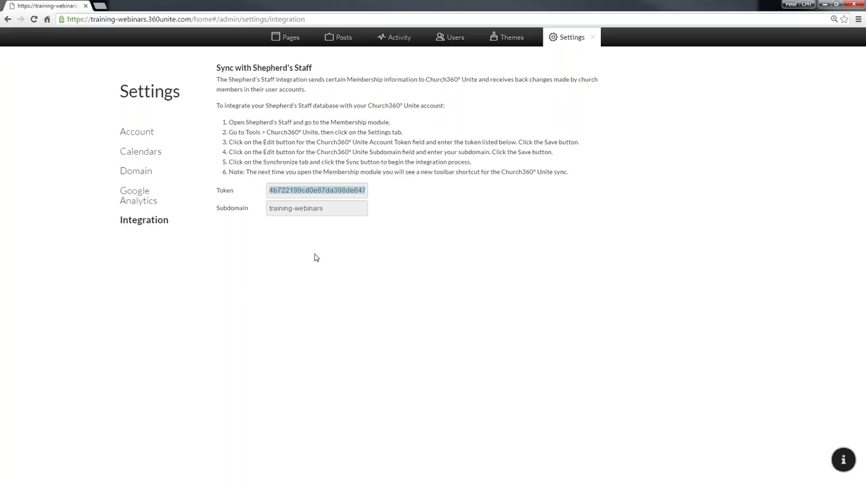
Open the Themes browser listing themes like Earthtones, Light, Minimal and Ribbon
left_click(507, 40)
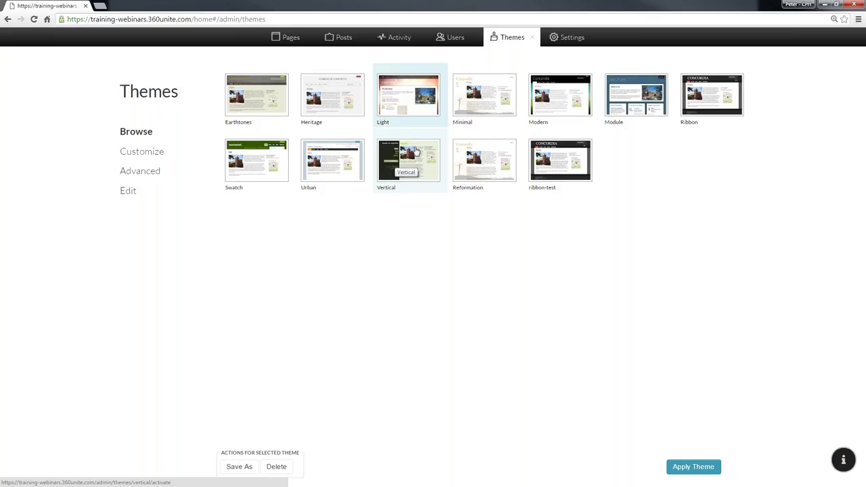
Try the Minimal theme, switch back to Light, and open its Customize options
left_click(484, 94)
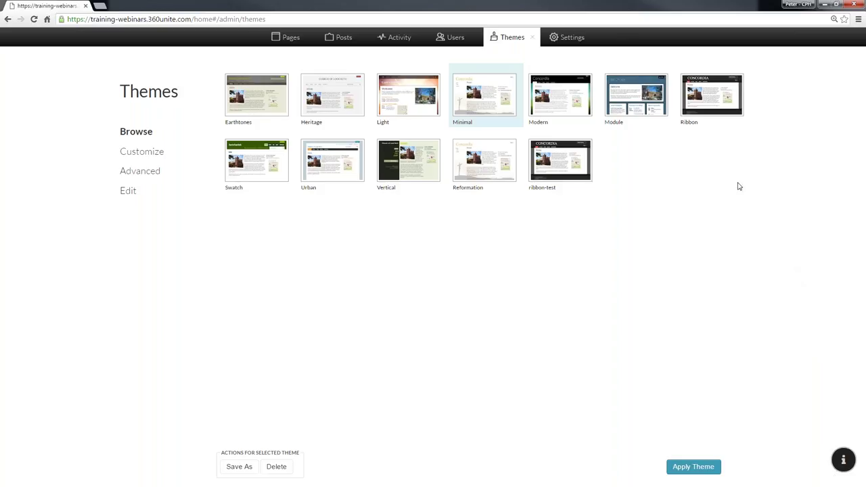
left_click(388, 104)
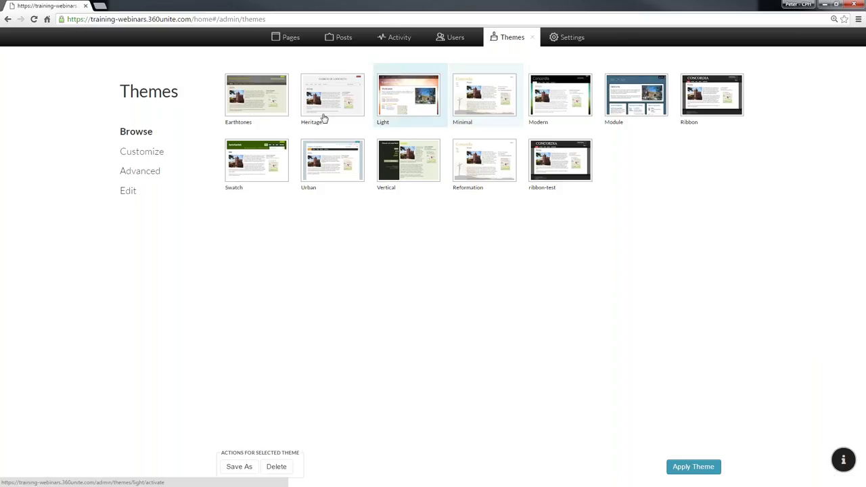
left_click(158, 155)
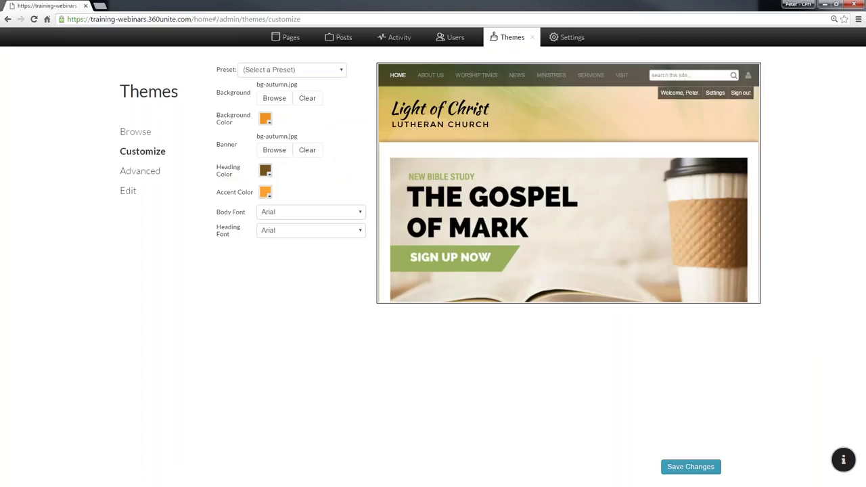
Try the Dark Particles and Red Silk presets, then settle on the Autumn preset
left_click(335, 74)
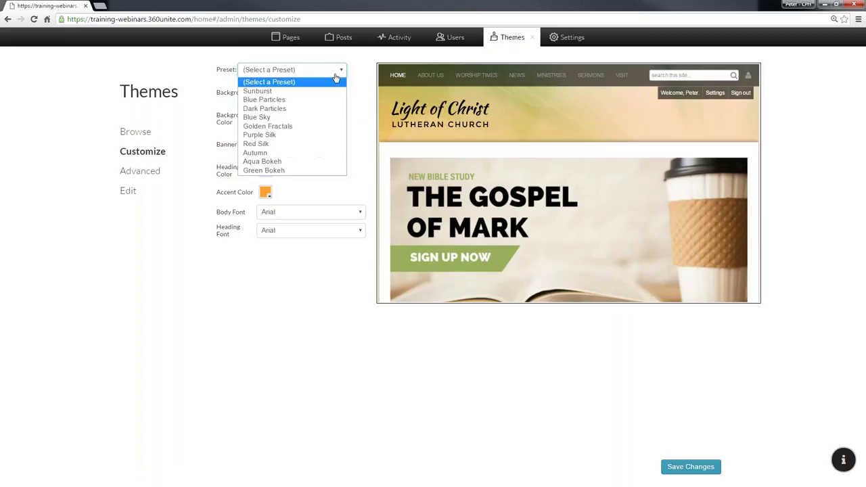
left_click(322, 109)
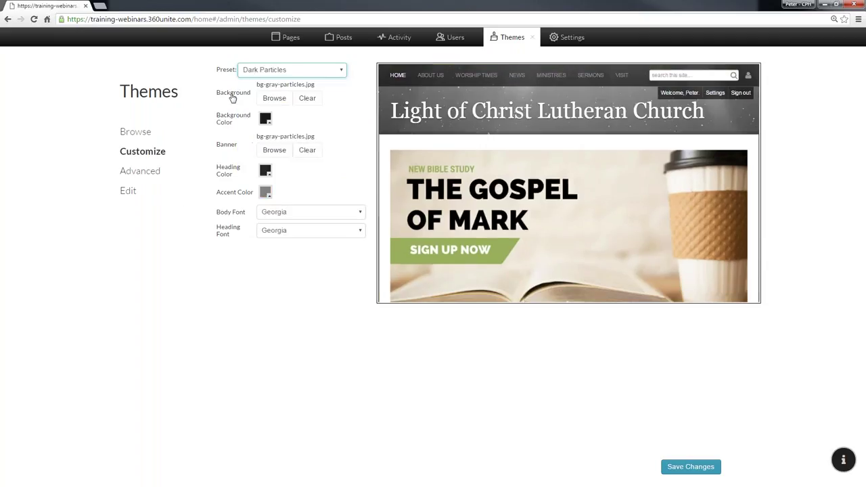
left_click(264, 72)
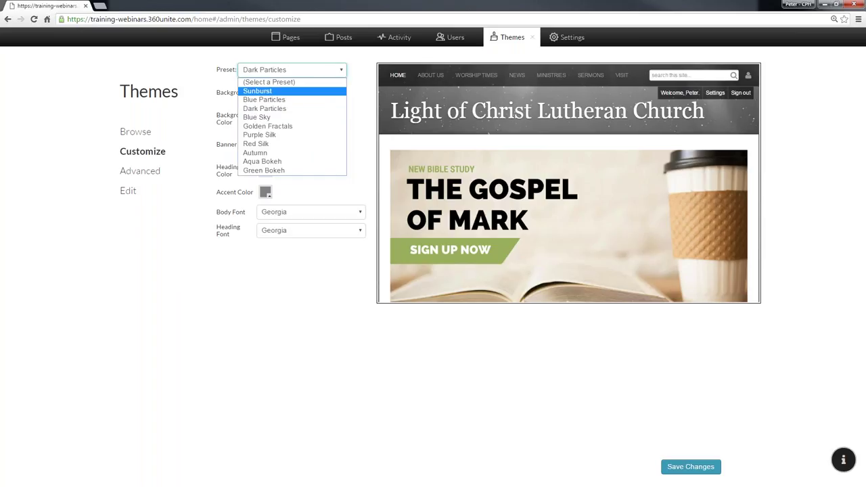
left_click(282, 143)
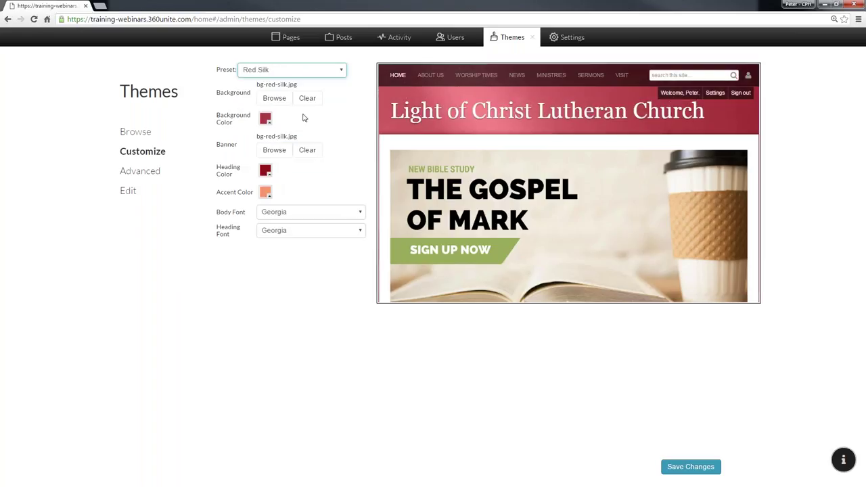
left_click(310, 71)
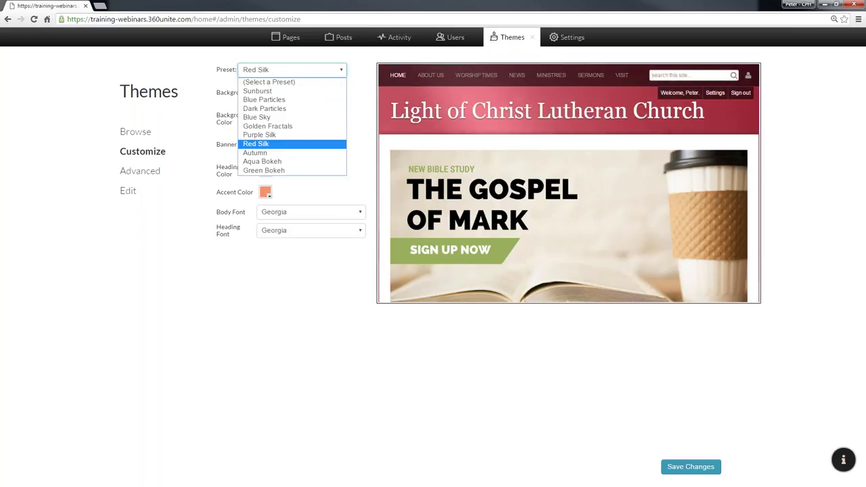
left_click(293, 153)
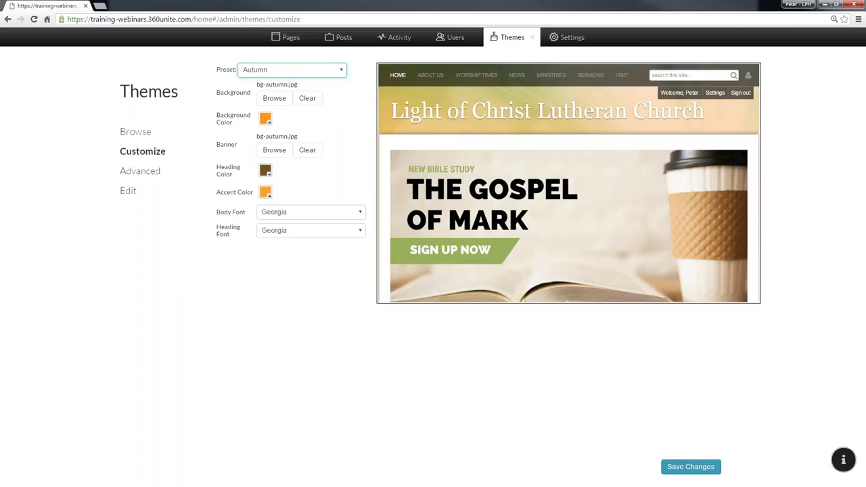
Check the body font choices keeping Georgia, then open the Advanced theme options
left_click(310, 215)
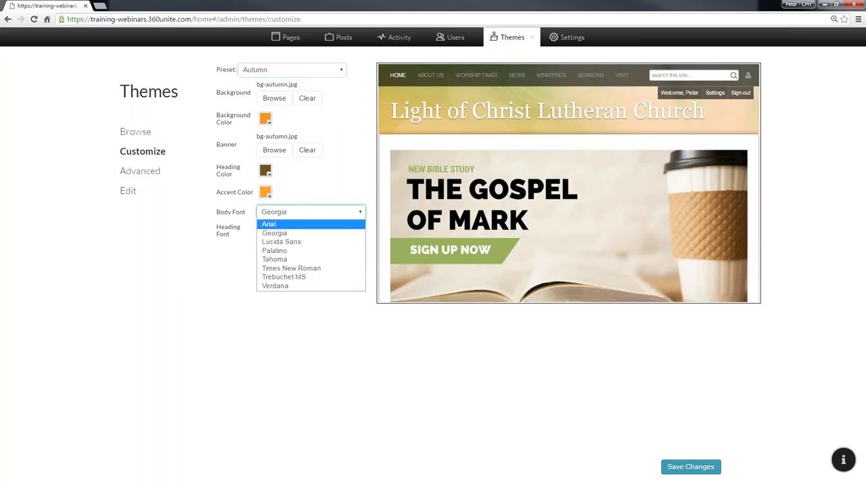
left_click(230, 296)
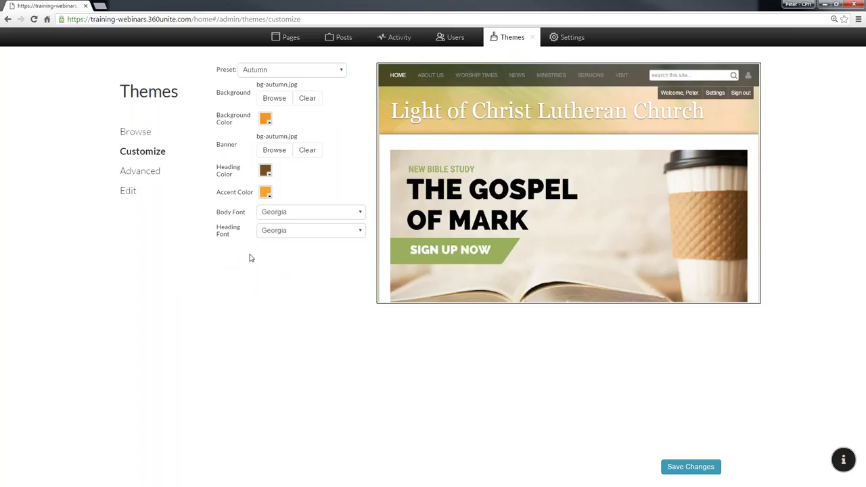
left_click(140, 171)
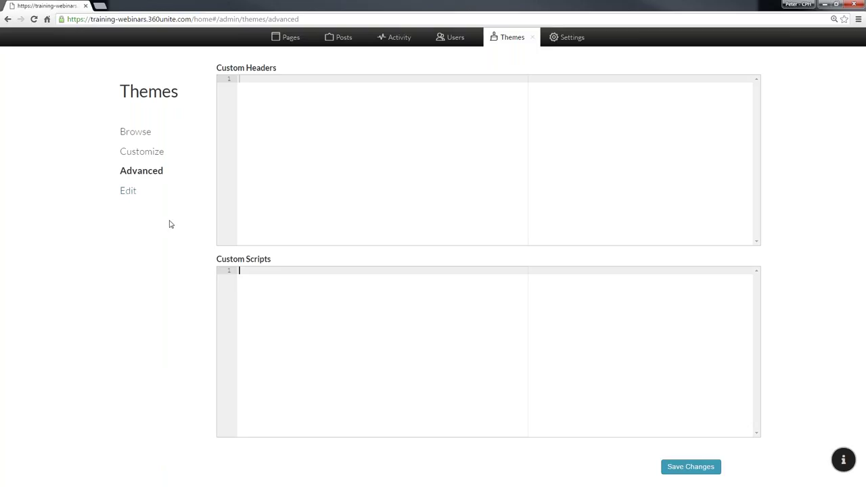
Open the theme Edit section, which offers to clone the built-in theme
left_click(136, 192)
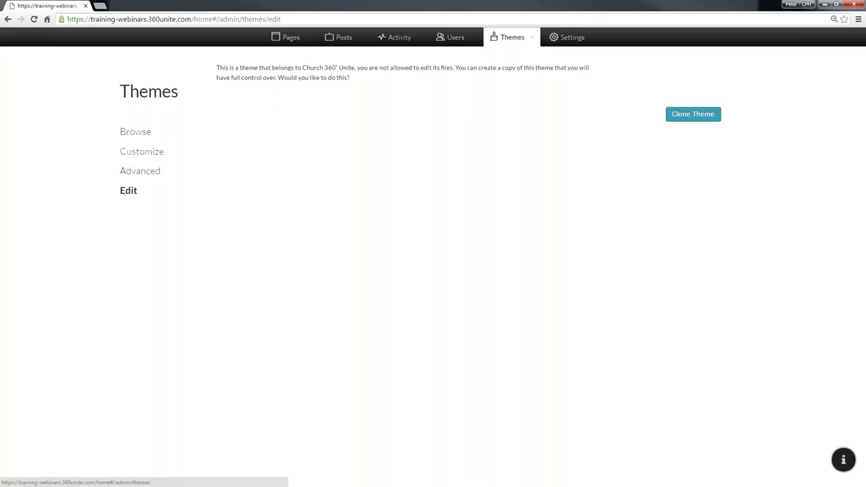
Close the Themes editor to return to the Light of Christ Lutheran Church home page
left_click(533, 38)
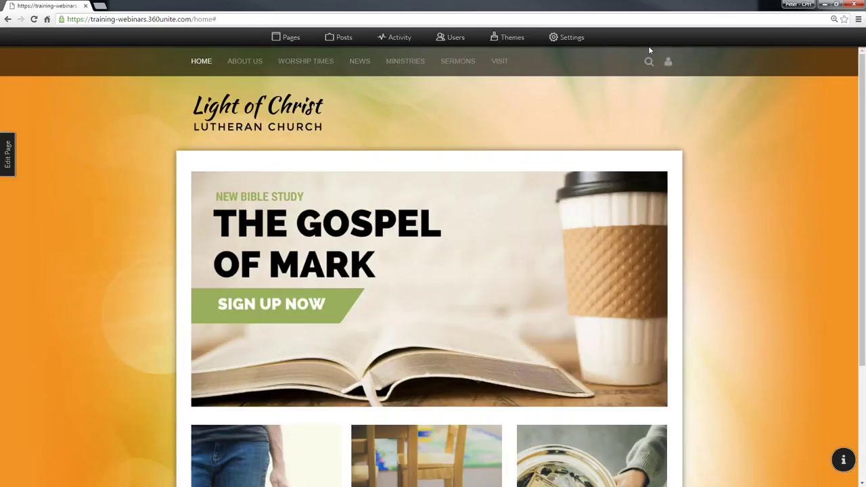
left_click(292, 38)
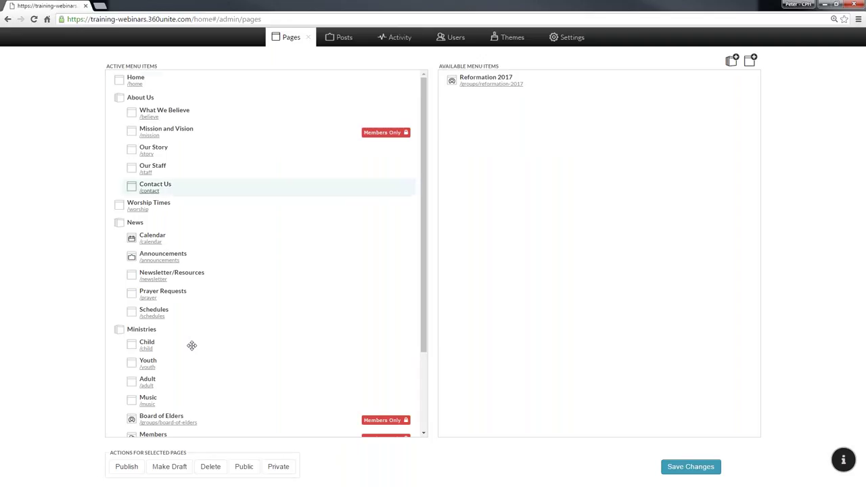
left_click(309, 38)
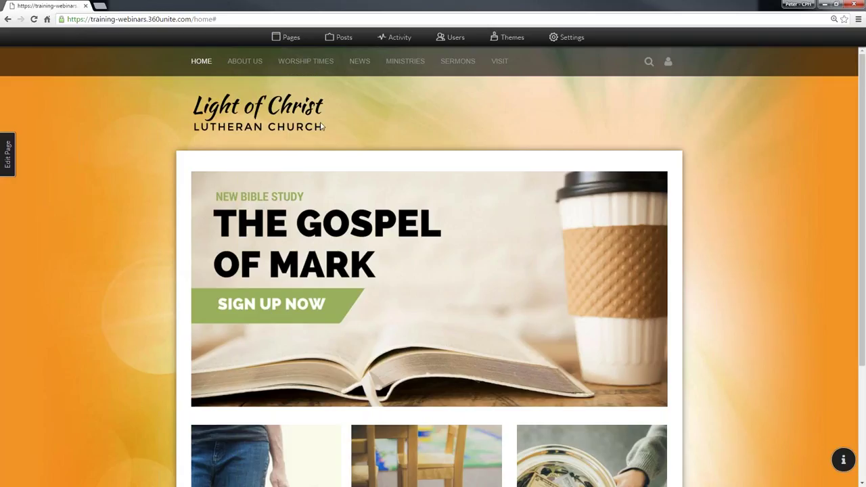
scroll(126, 146, "down", 3)
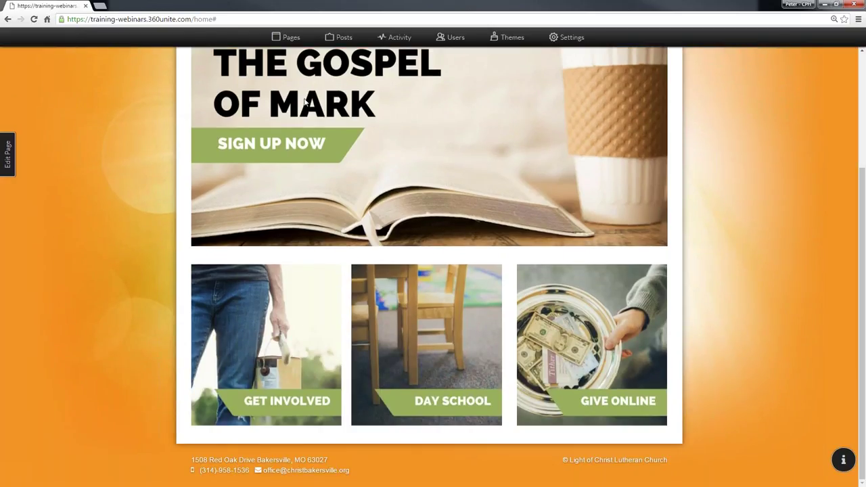
scroll(512, 244, "up", 3)
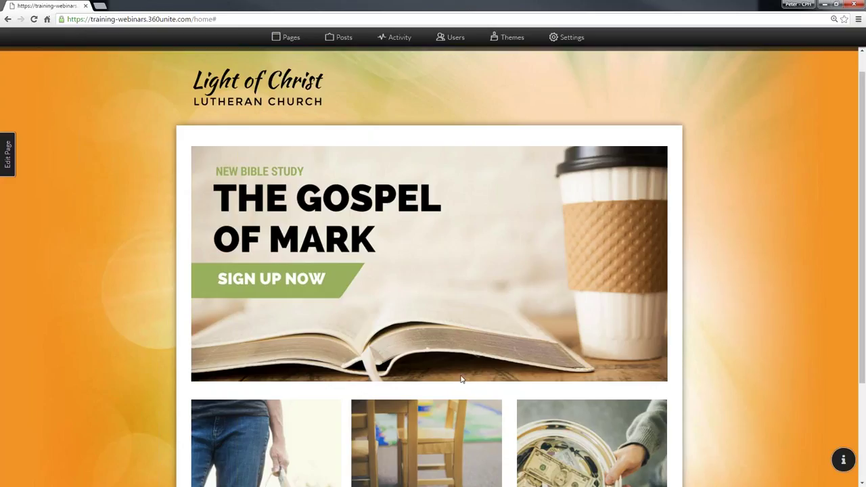
scroll(481, 402, "down", 2)
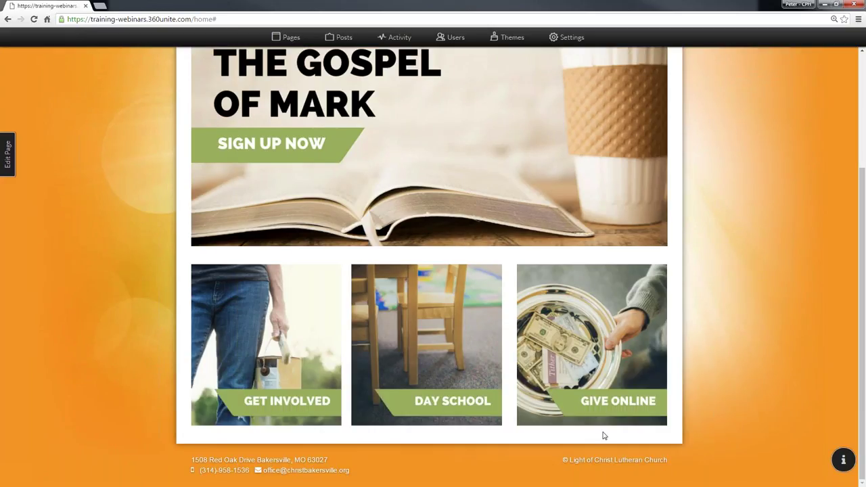
scroll(634, 345, "up", 2)
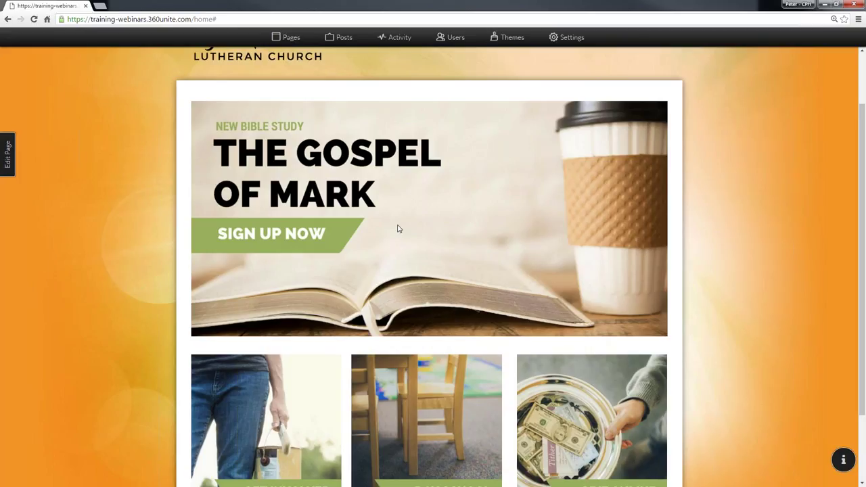
scroll(385, 264, "down", 2)
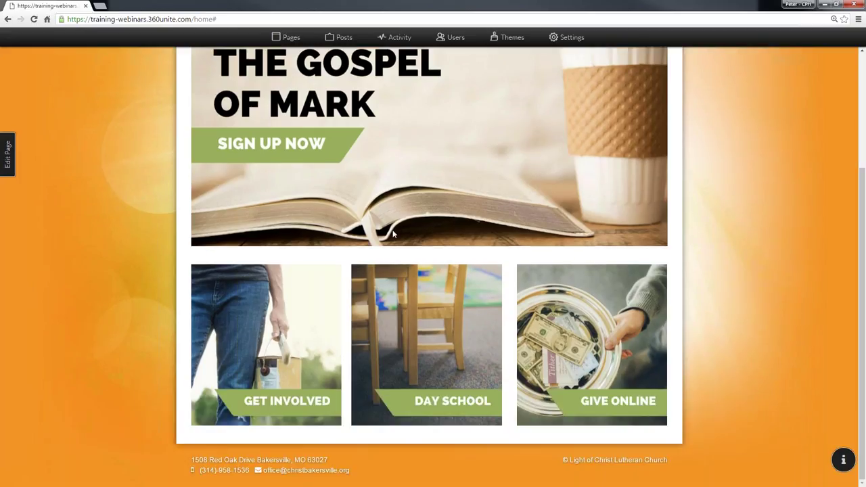
Switch the home page into Edit Page mode
left_click(7, 169)
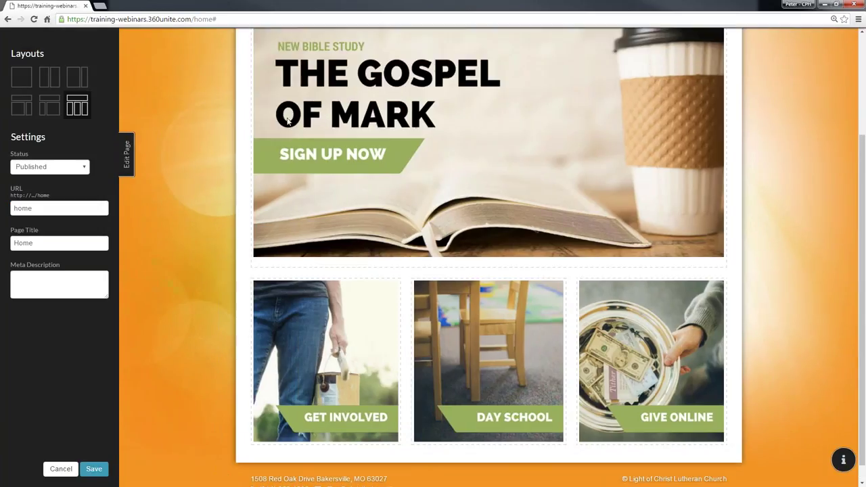
scroll(157, 175, "up", 1)
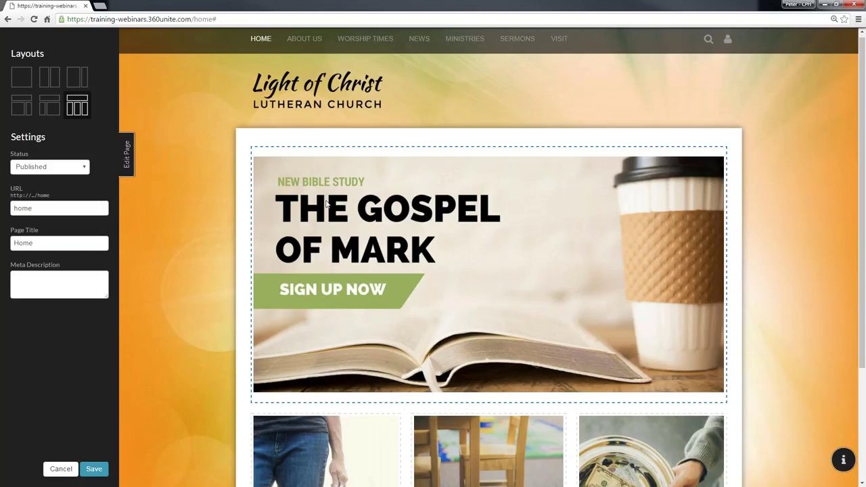
scroll(326, 203, "down", 2)
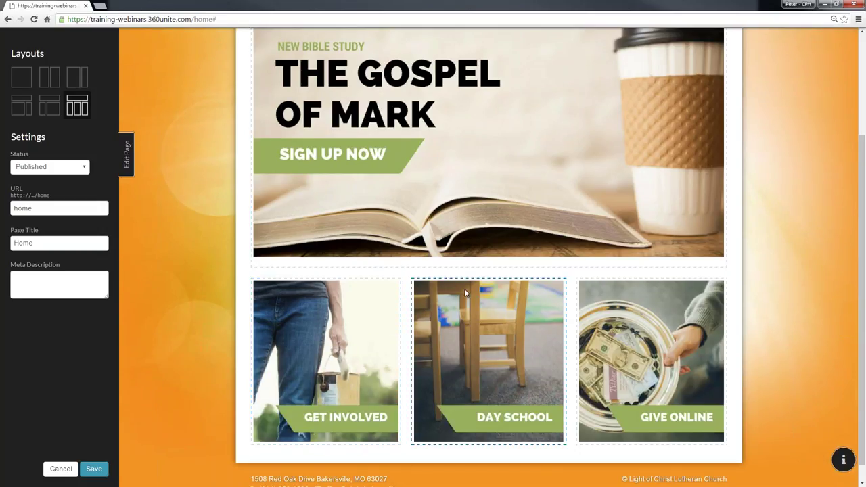
Add a line with 'Typing text' below the Get Involved image, then undo and delete it
left_click(366, 274)
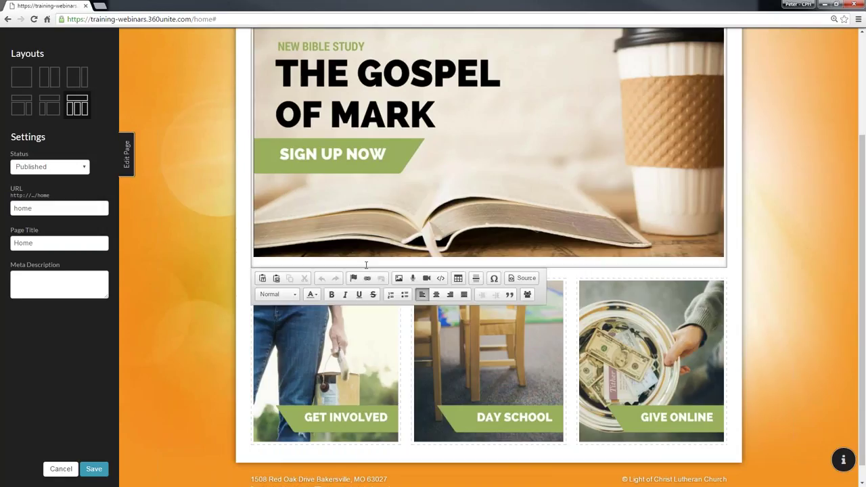
left_click(399, 345)
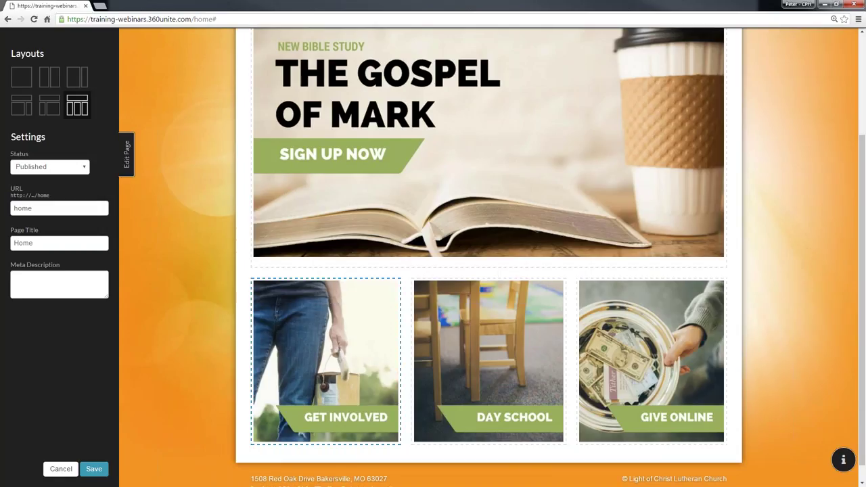
key("Return")
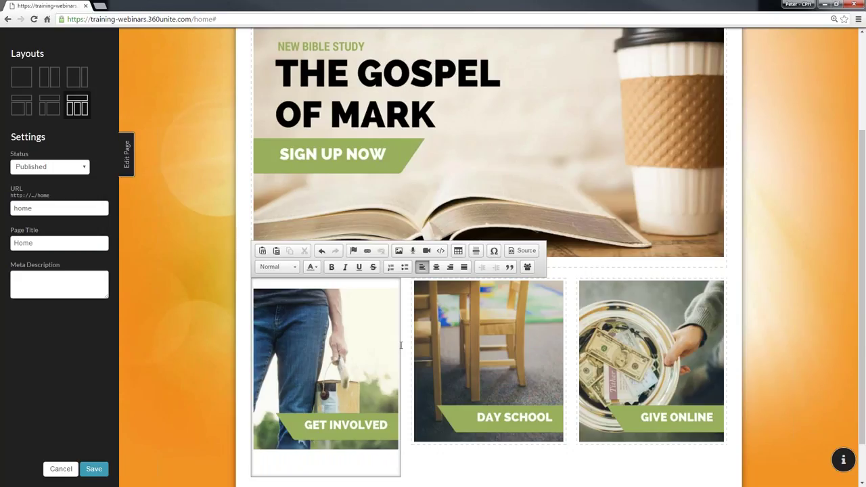
type("Typing text")
key("shift+Home")
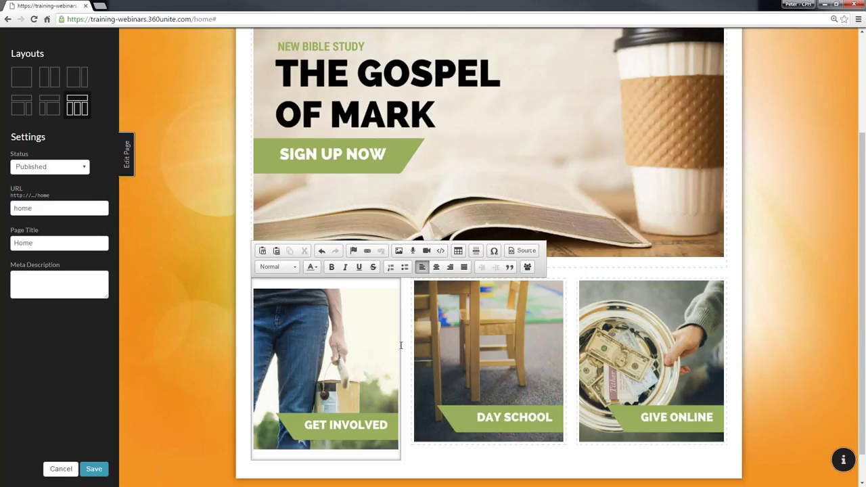
key("ctrl+z")
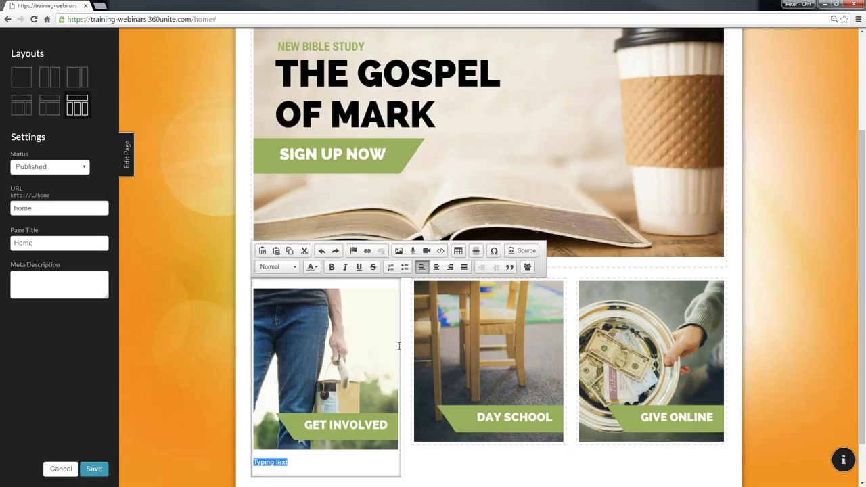
key("BackSpace")
key("BackSpace")
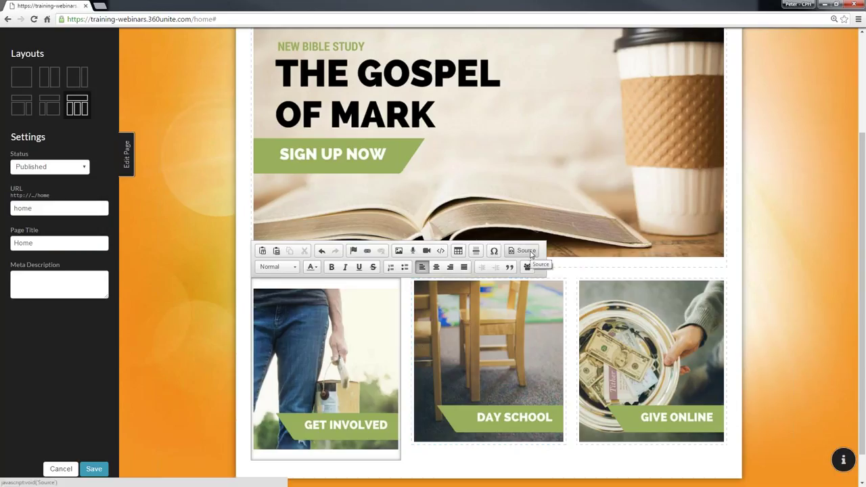
Inspect the Get Involved tile's HTML source and accept it, leaving only its 303×325 px image
left_click(531, 254)
left_click_drag(474, 405, 589, 319)
left_click_drag(595, 406, 623, 405)
left_click_drag(671, 110, 686, 110)
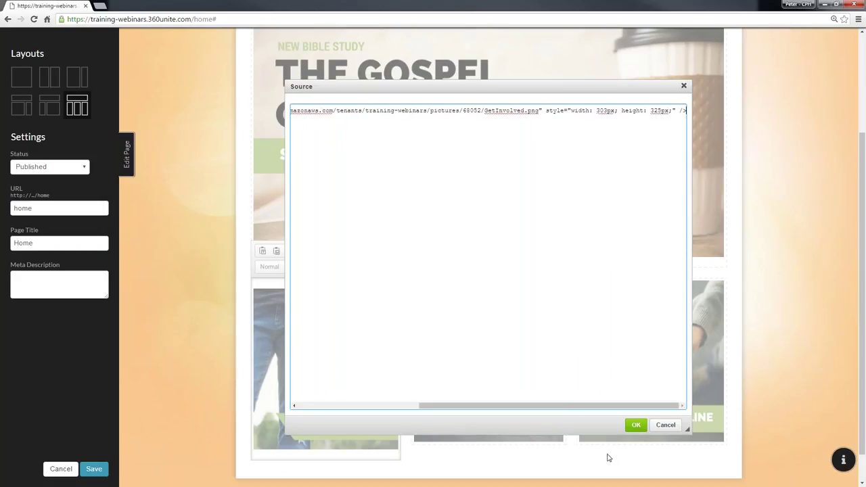
left_click(636, 425)
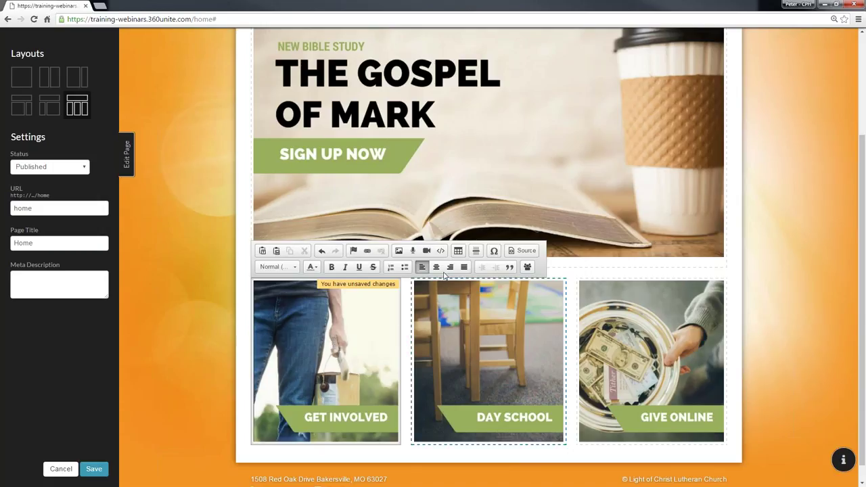
Keep the home page status Published and confirm its URL 'home' matches the web address
left_click(74, 172)
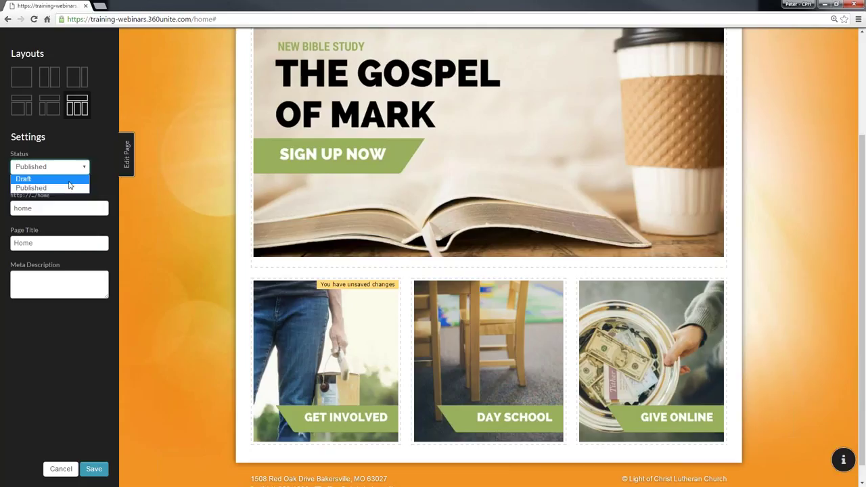
left_click(77, 188)
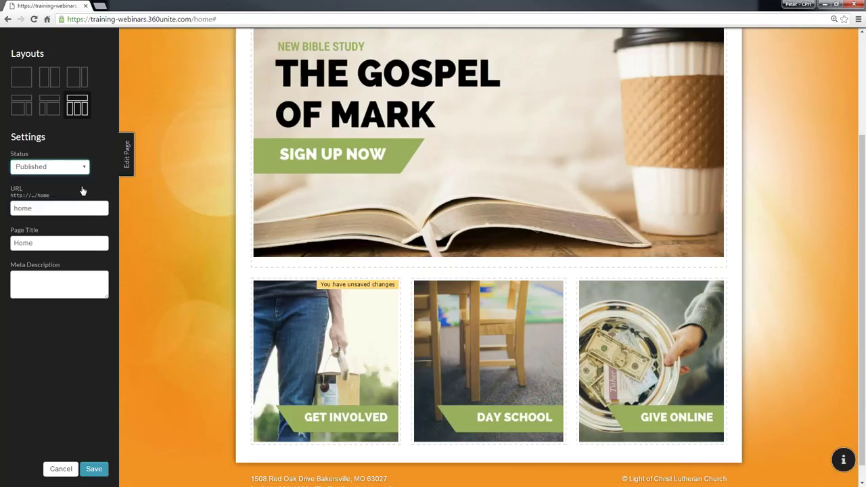
double_click(87, 211)
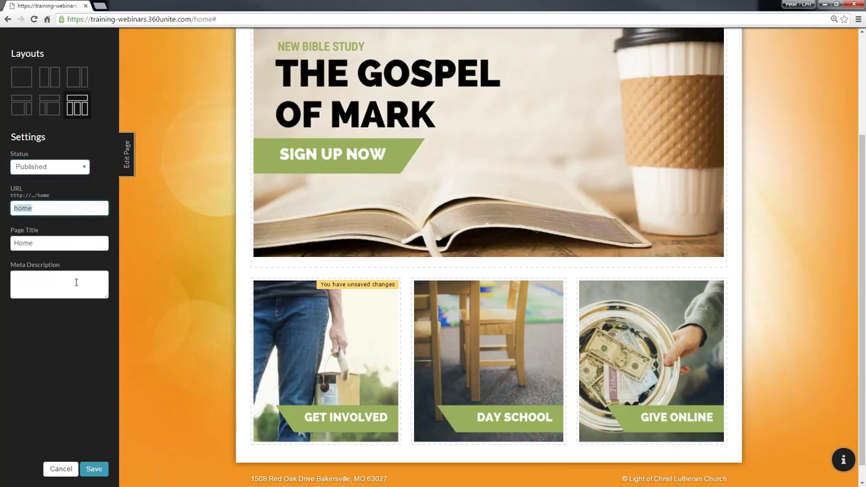
key("Tab")
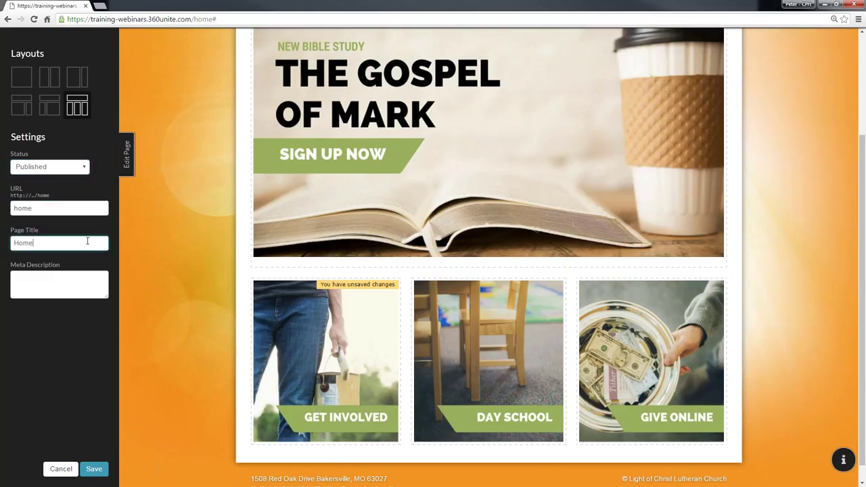
left_click(195, 19)
left_click(223, 19, "shift")
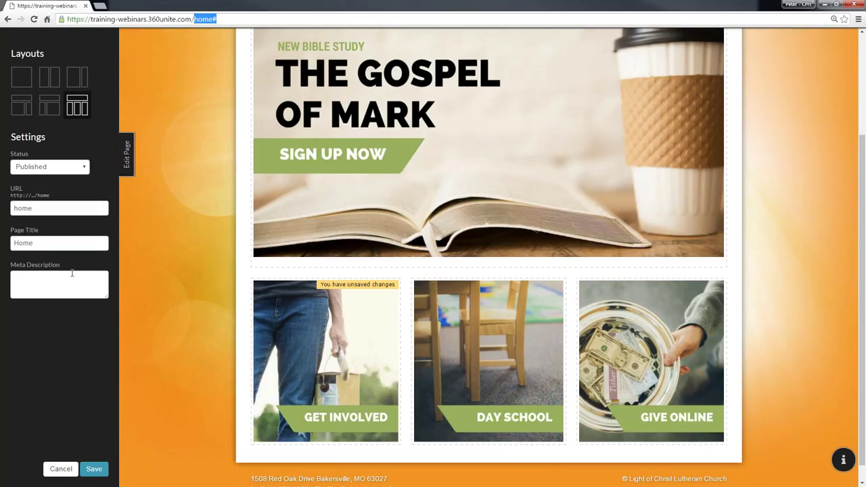
Review the 'Home' page title and meta description, then exit page editing
double_click(23, 243)
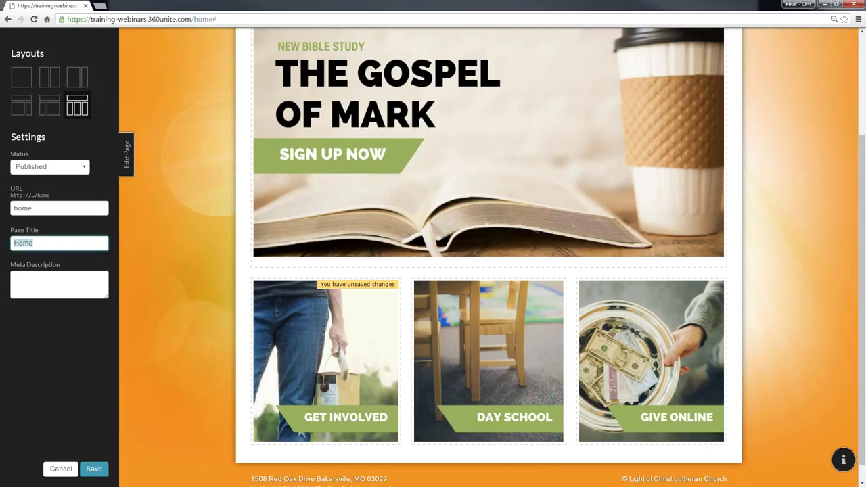
left_click(78, 286)
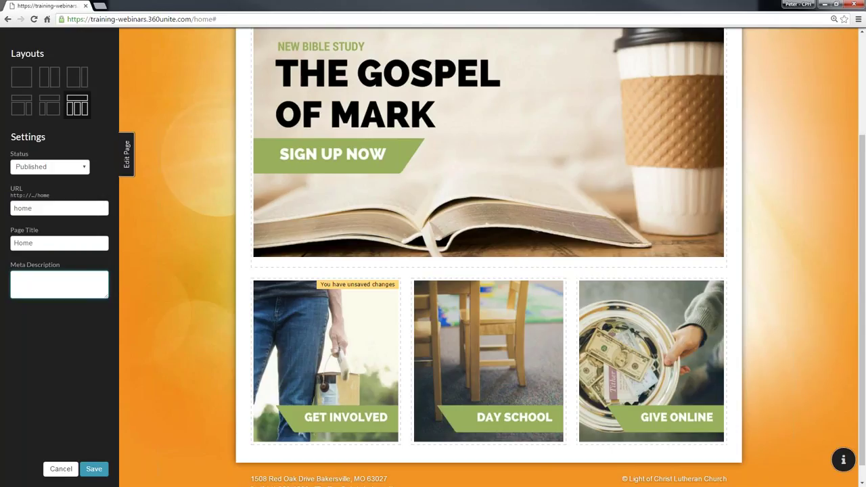
left_click(126, 155)
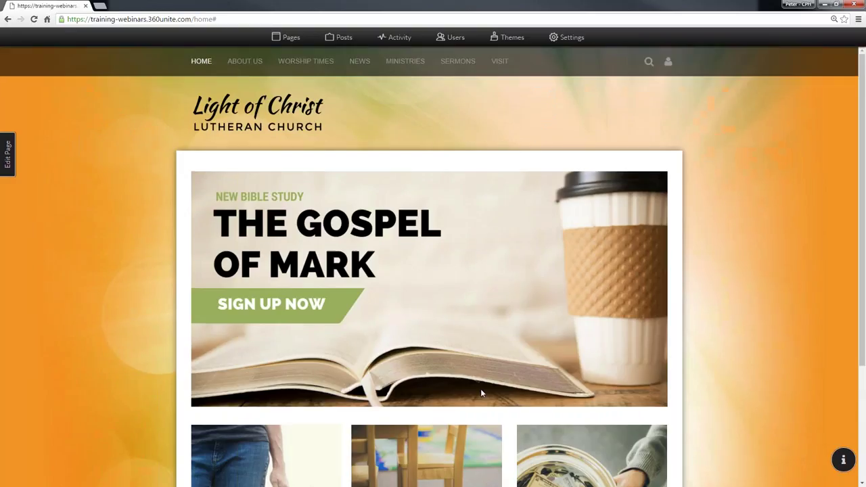
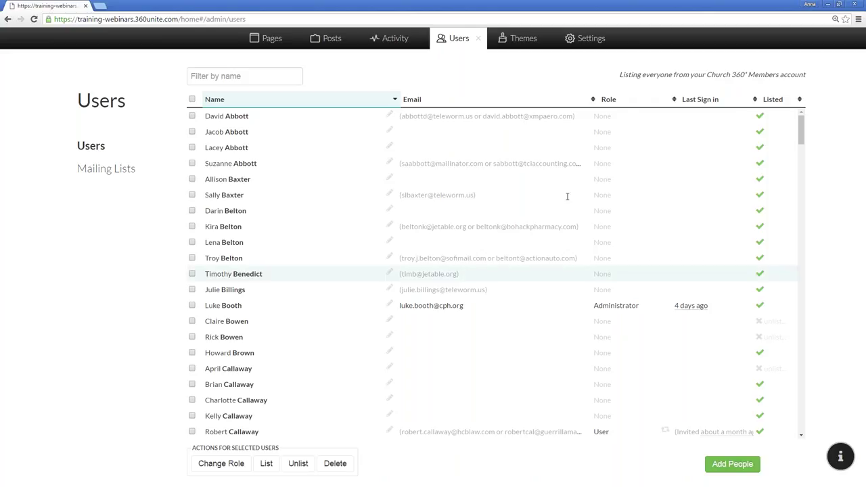
Download the Add People CSV template and open it in Excel
left_click(730, 466)
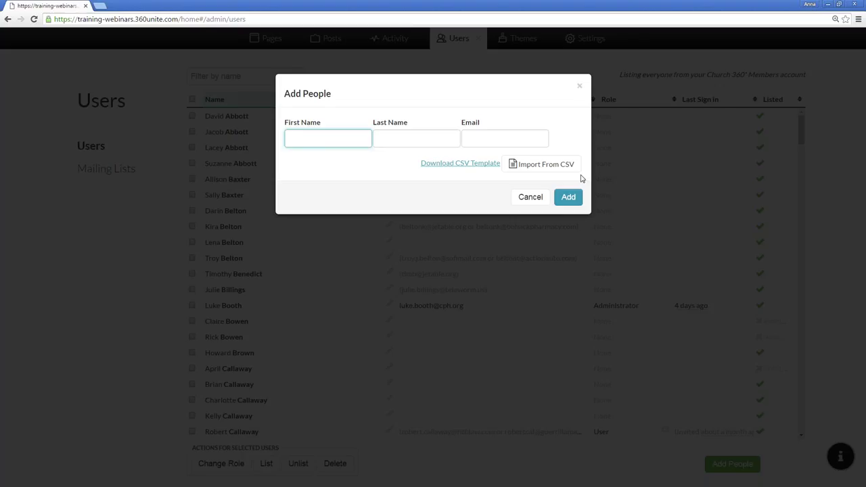
left_click(472, 164)
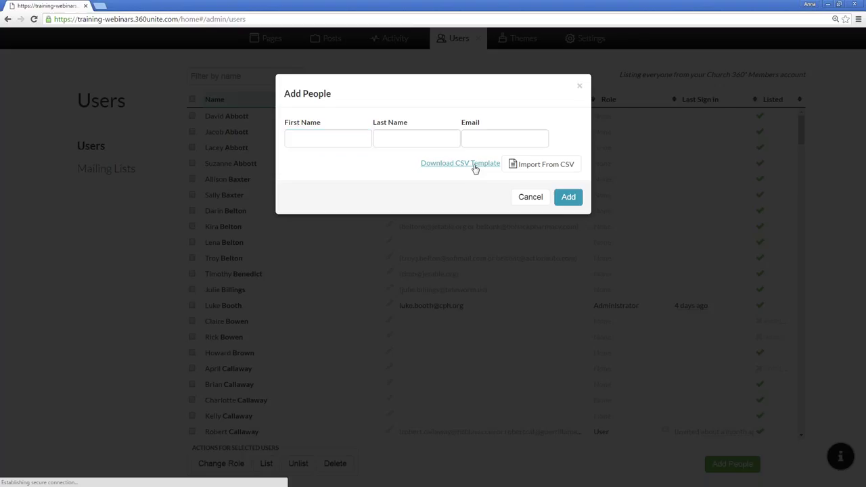
left_click(49, 479)
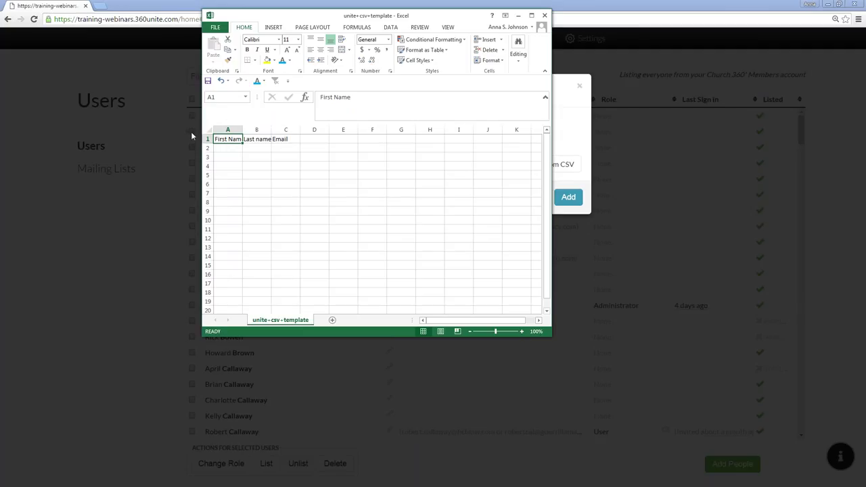
Close the unite-csv-template spreadsheet with its First Name, Last name and Email columns
left_click(545, 15)
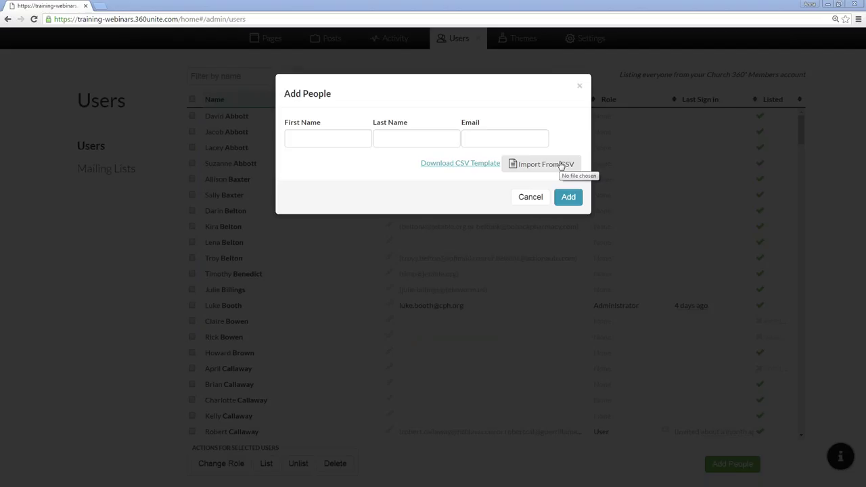
Import the VBS Users CSV, add its four people as users, then deselect one of them
left_click(561, 166)
left_click(172, 157)
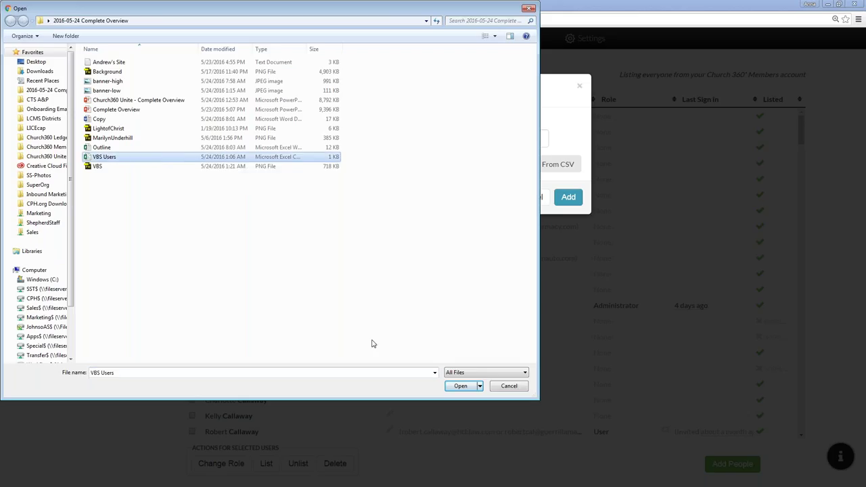
left_click(460, 386)
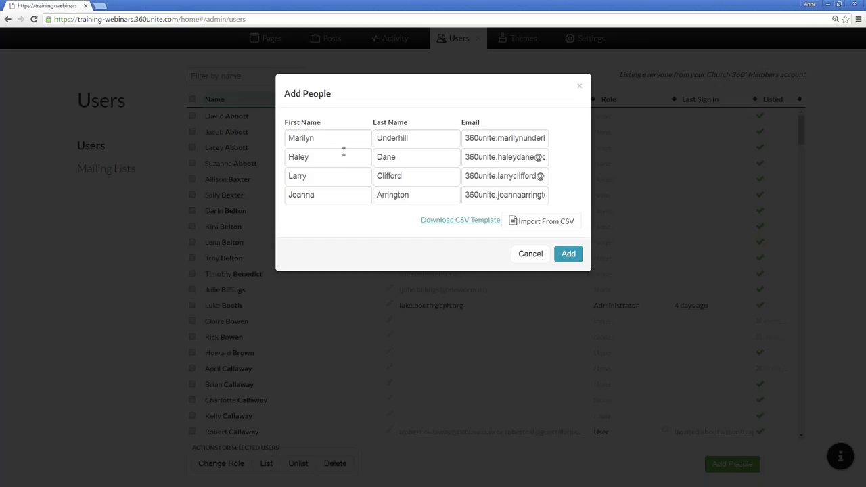
left_click(573, 259)
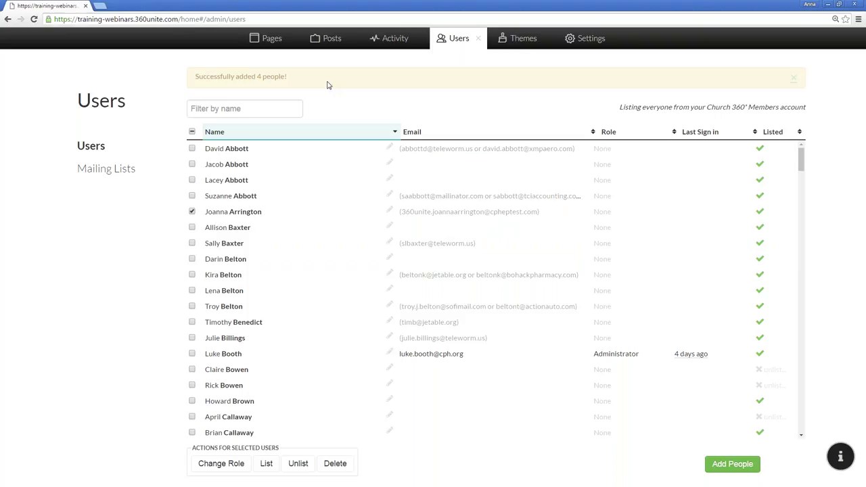
left_click(192, 212)
Filter the Users list by the new user's first name, narrowing it to two people
left_click(224, 107)
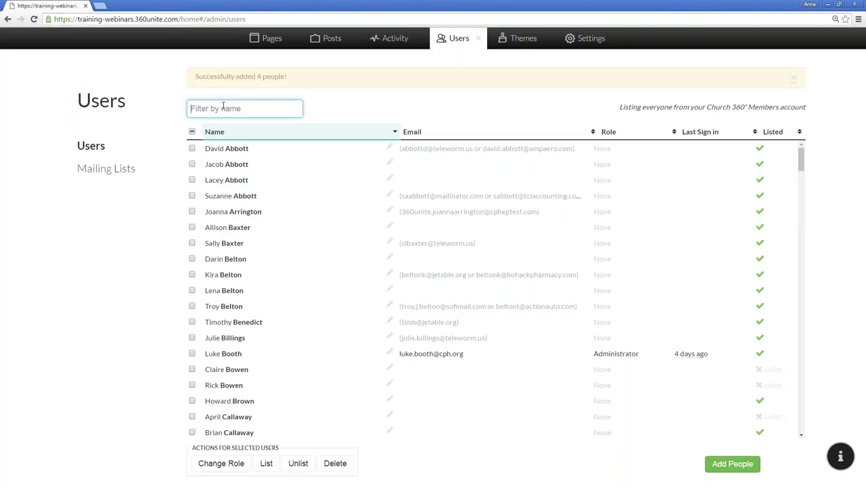
type("Mari")
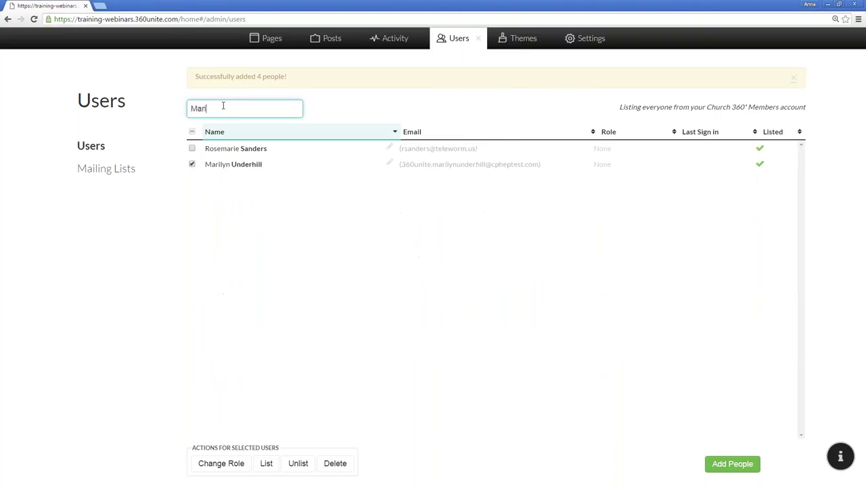
left_click(192, 164)
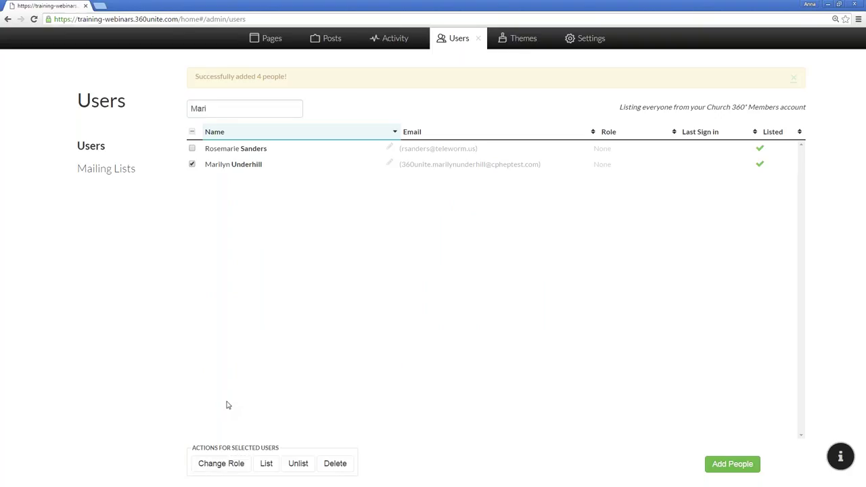
Change the three chosen new users' role to Publisher
left_click(220, 464)
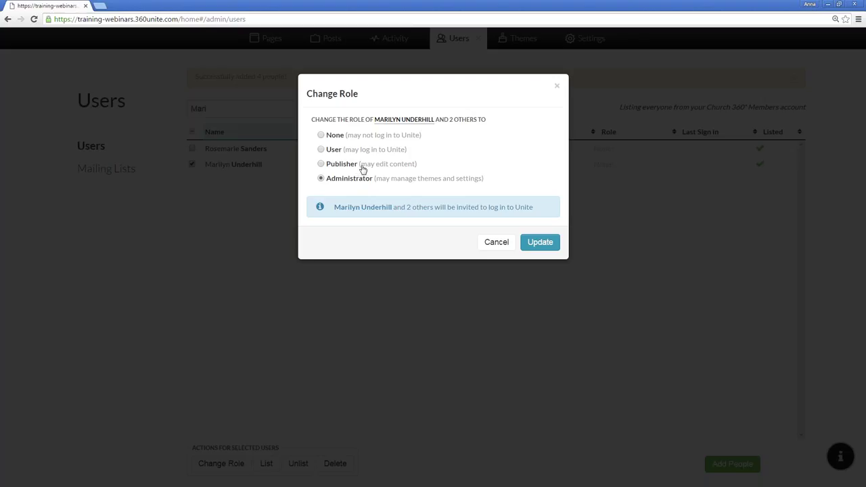
left_click(544, 246)
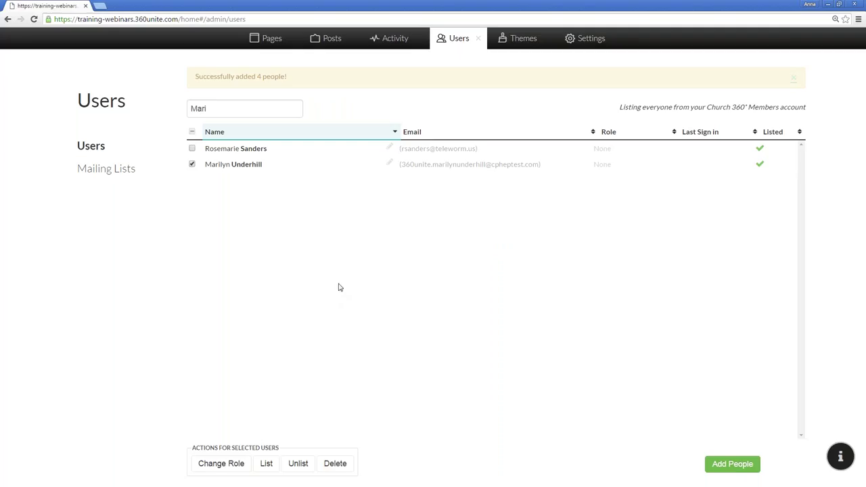
left_click(241, 110)
Check the new user is listed as Publisher, then return to the church home page
type("maril")
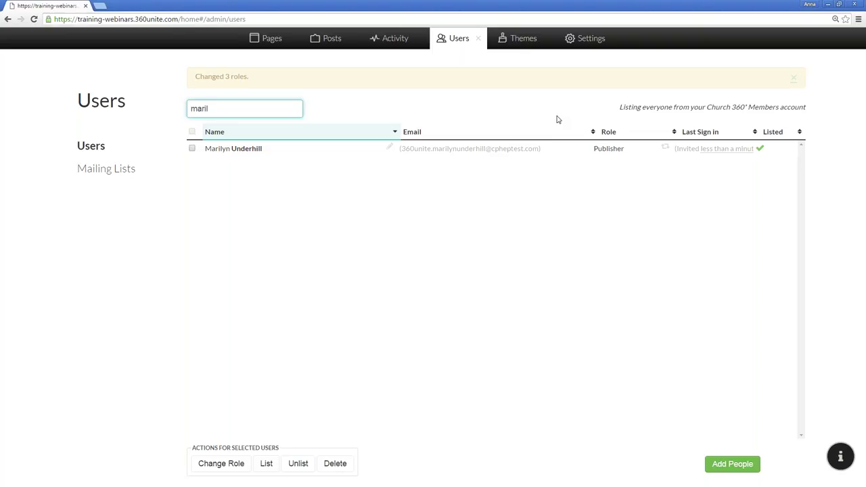
left_click(481, 40)
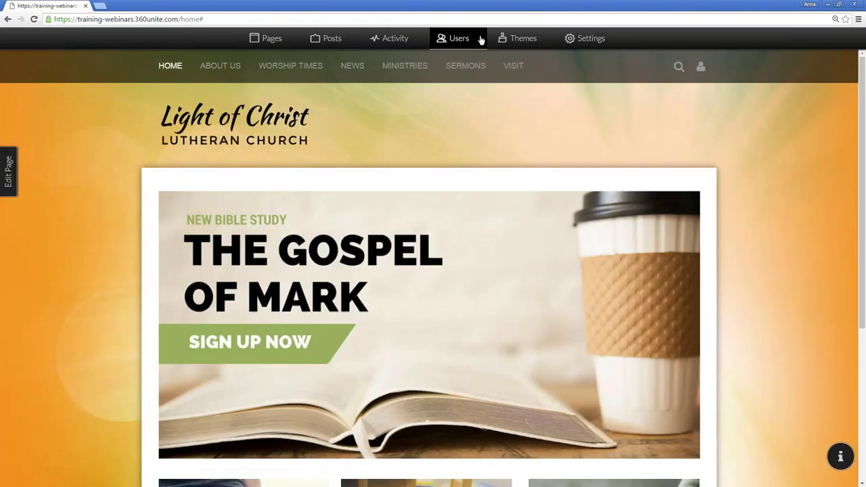
mouse_move(420, 66)
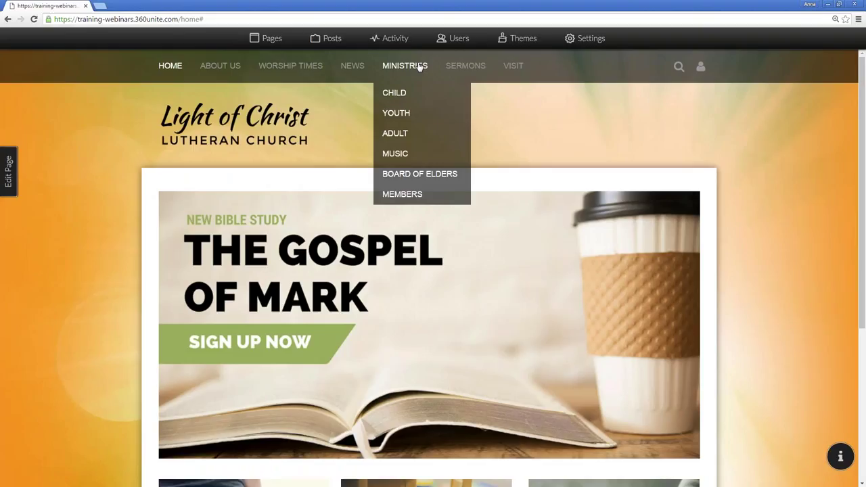
Filter the Members directory by the new member's name and open the matching household
left_click(444, 199)
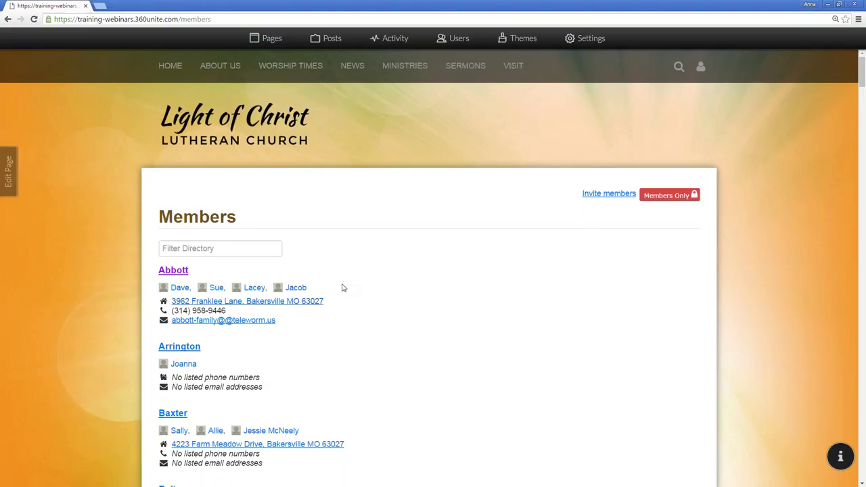
left_click(218, 242)
type("mari")
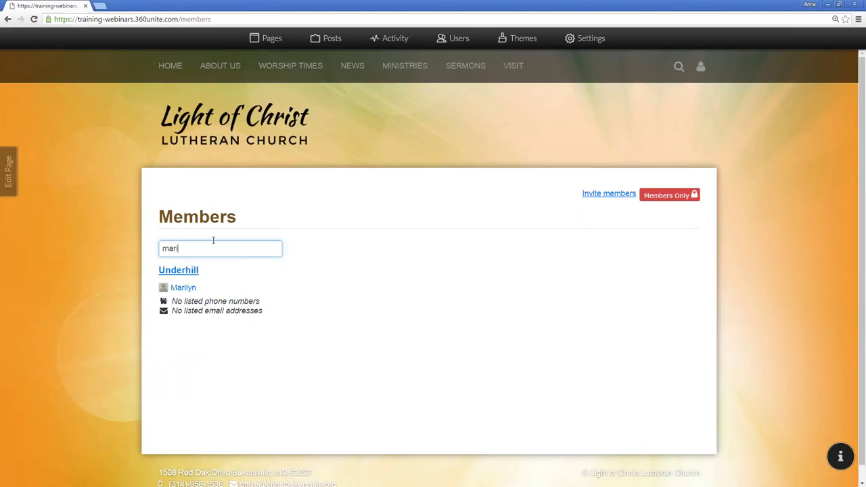
left_click(191, 276)
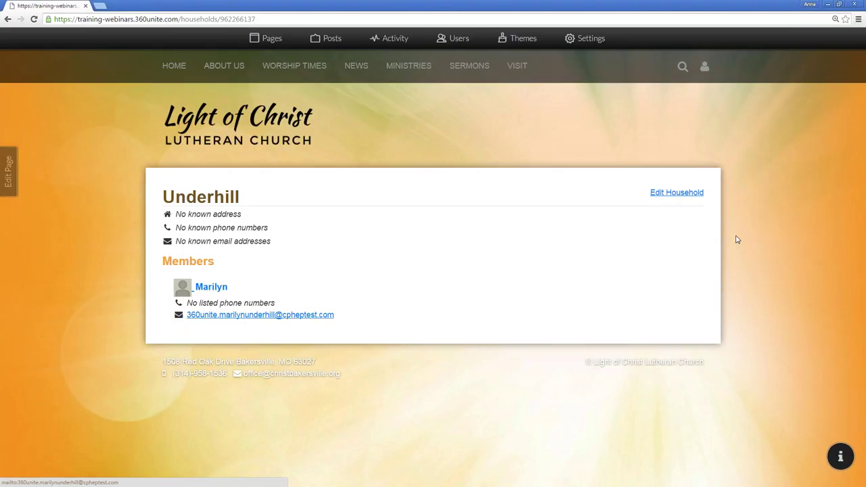
Open the Edit Household form for the member's household
left_click(691, 194)
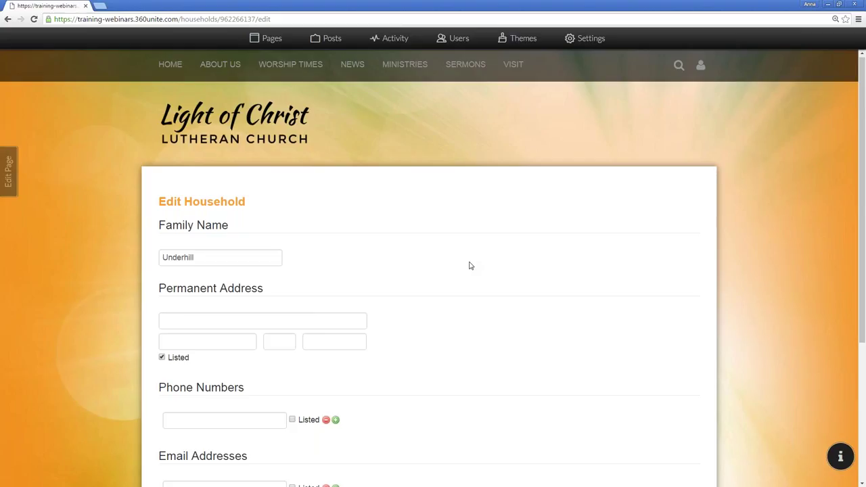
key("ctrl+t")
Close the failed household edit tab and go to Ministries > Members from the home page
left_click(67, 7)
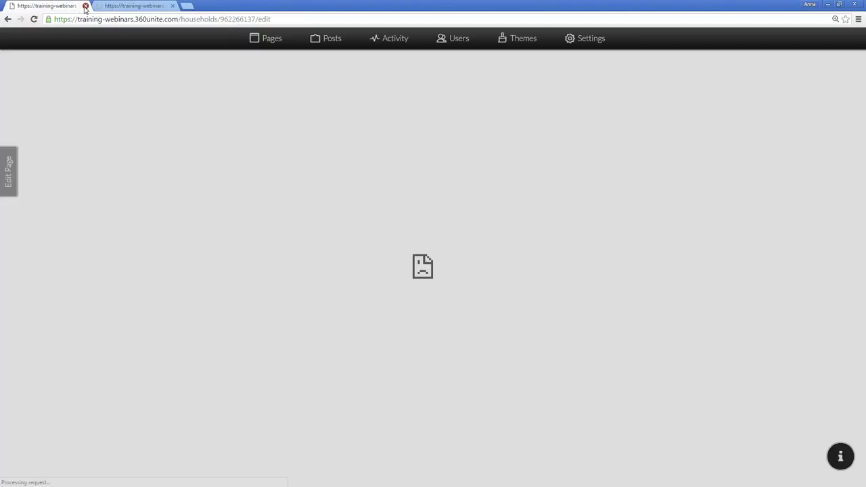
left_click(86, 6)
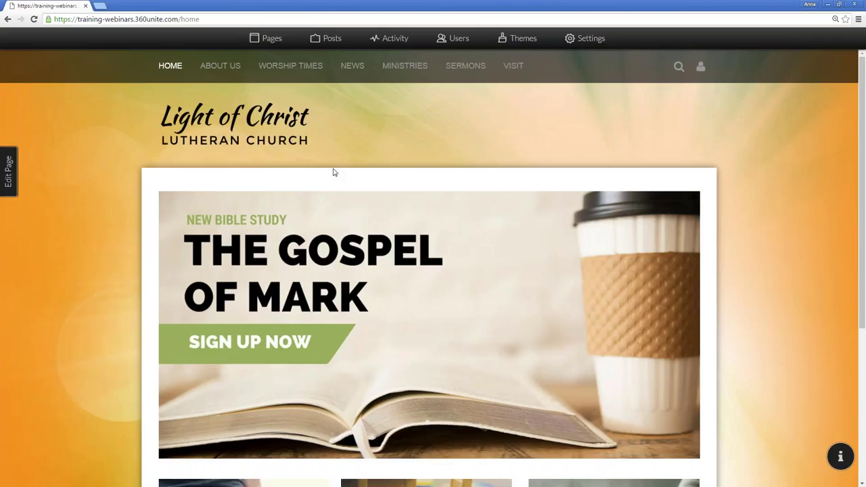
mouse_move(405, 71)
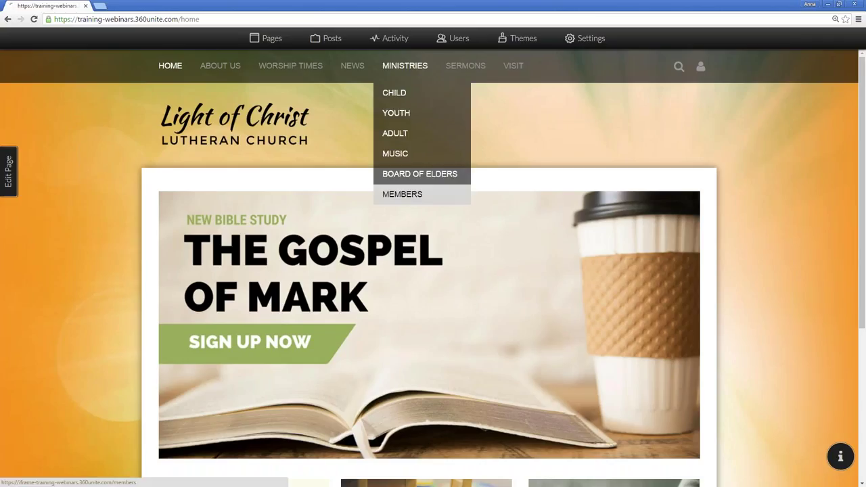
left_click(402, 194)
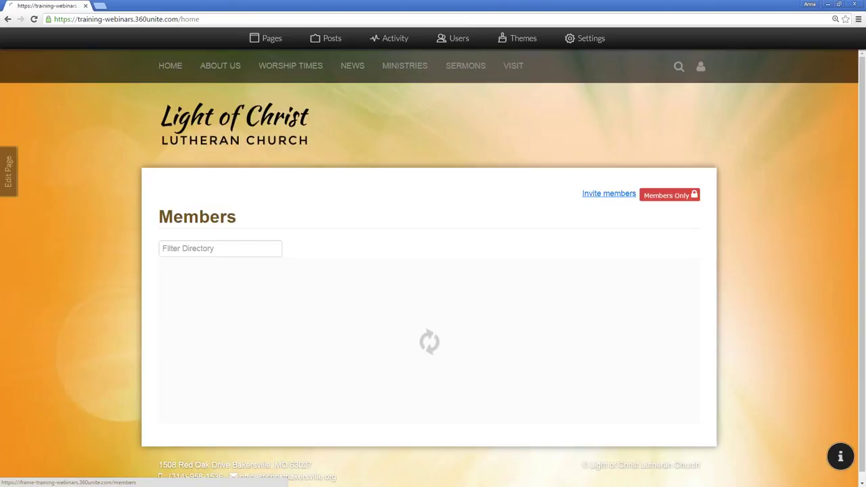
Look up the member by full first name and open their profile's portrait settings
left_click(251, 250)
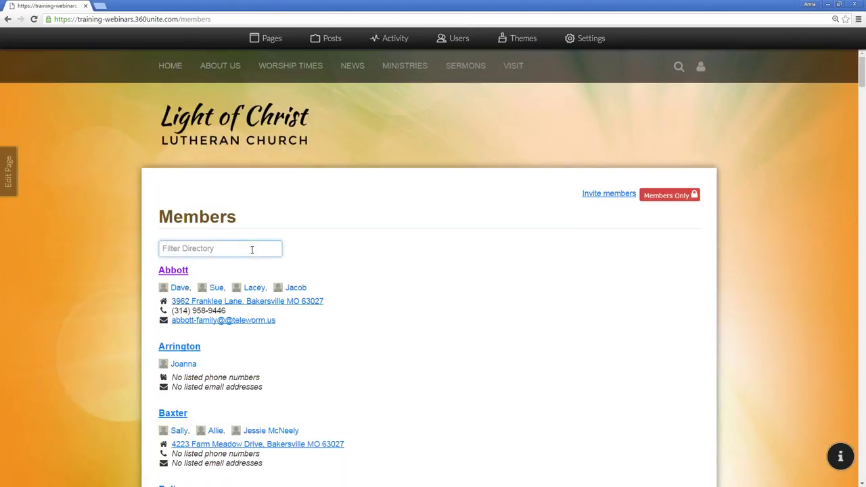
type("marilyn")
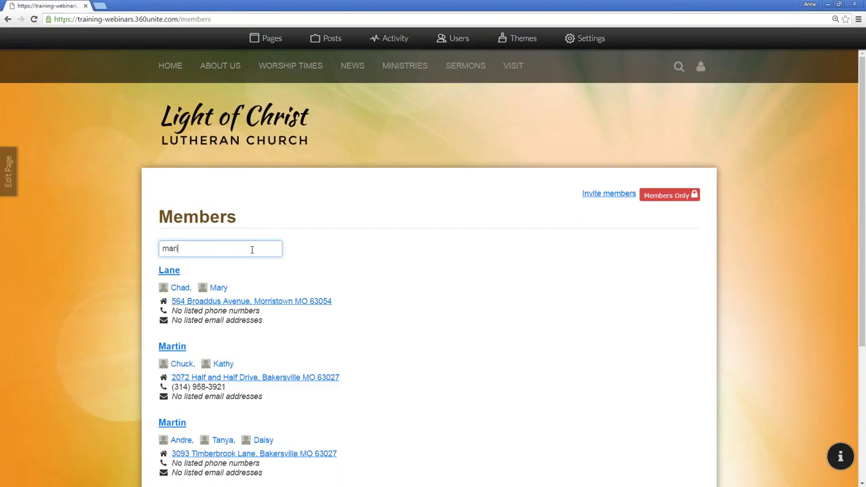
left_click(187, 291)
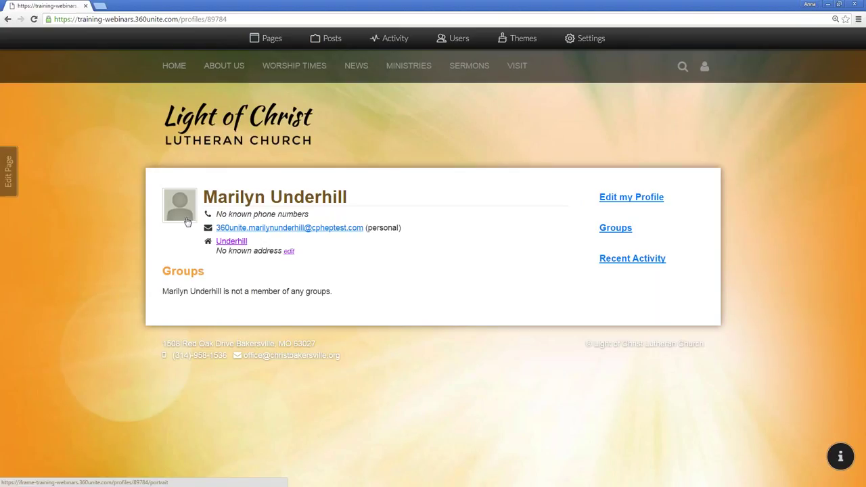
left_click(185, 206)
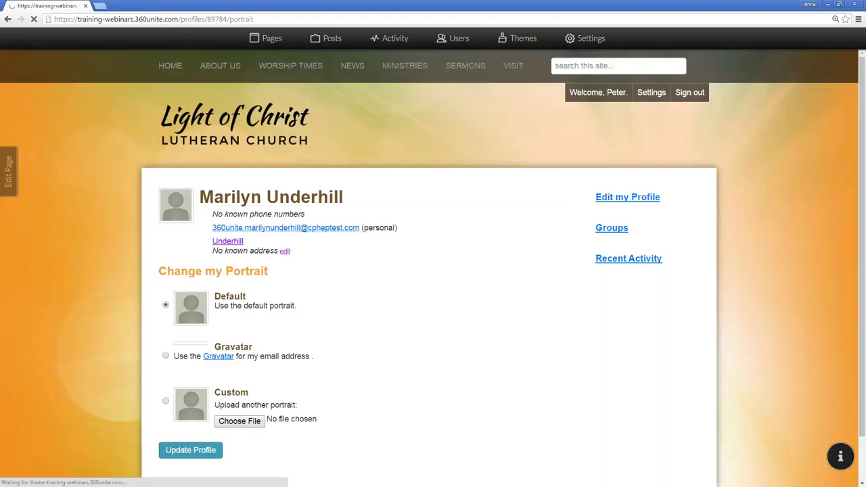
scroll(377, 269, "down", 1)
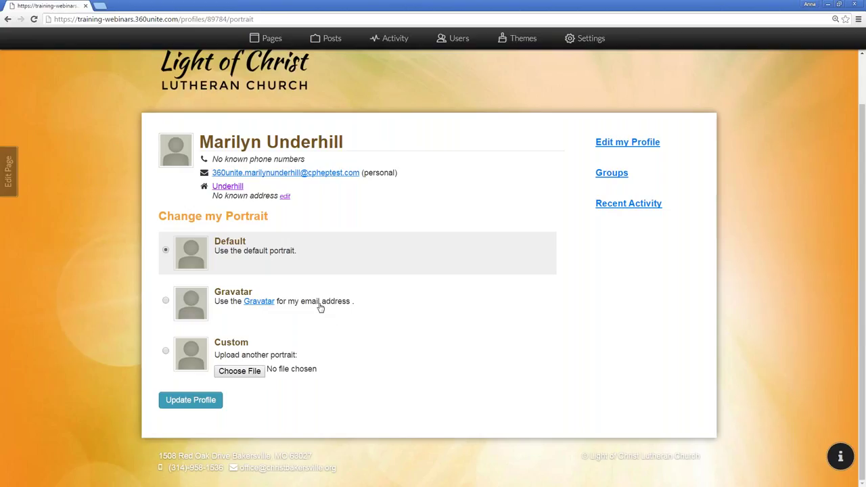
left_click(268, 304)
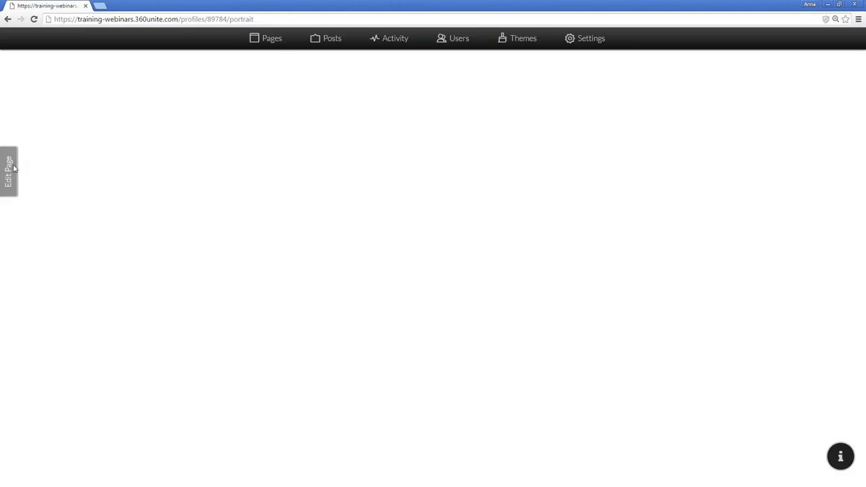
left_click(34, 21)
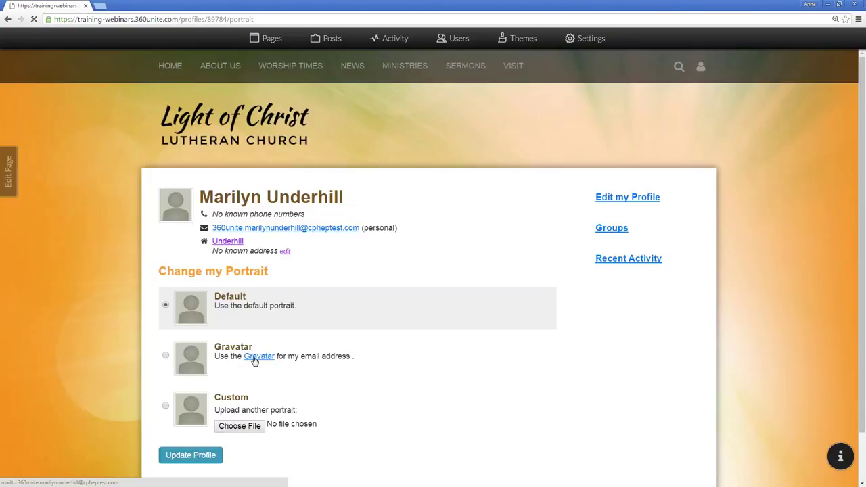
left_click(238, 426)
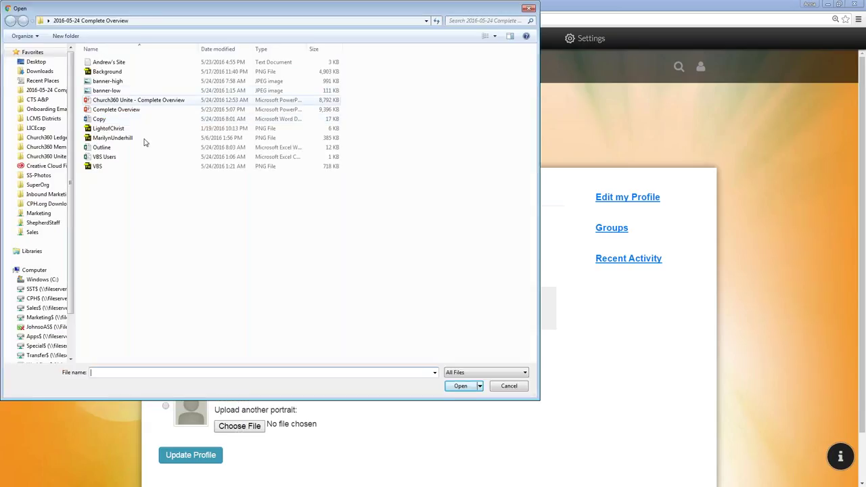
Upload a custom photo, set the portrait option to Custom, and update the profile
left_click(115, 138)
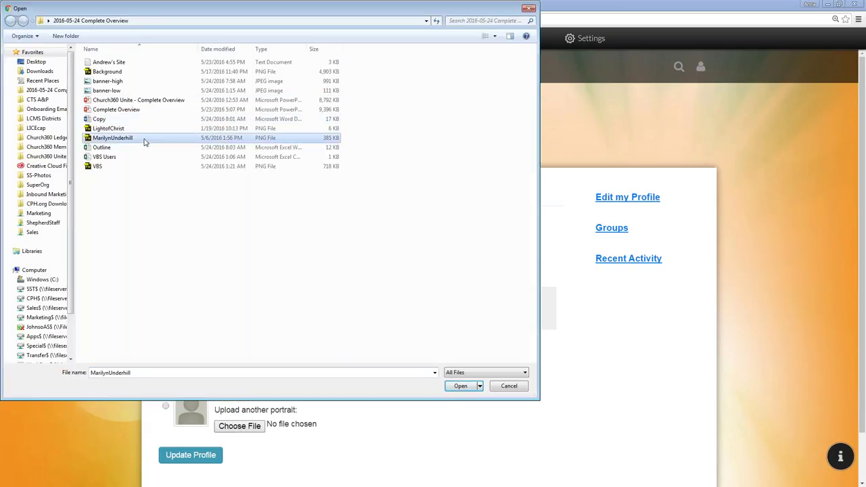
left_click(461, 386)
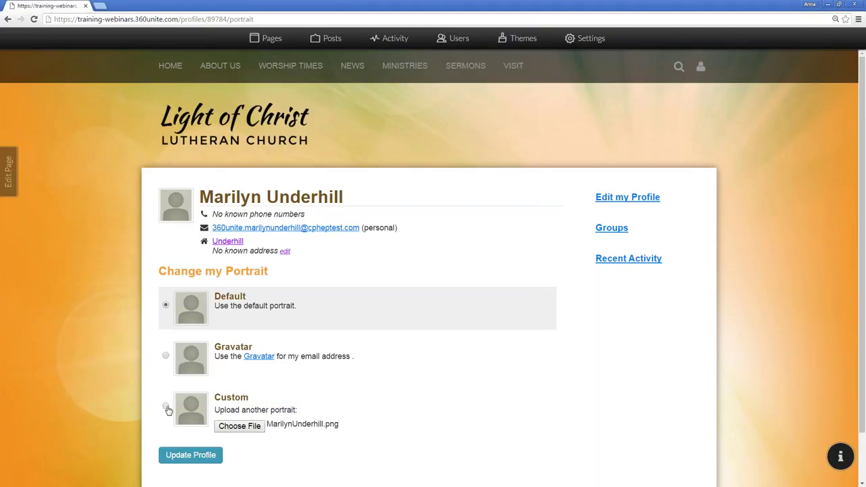
left_click(166, 407)
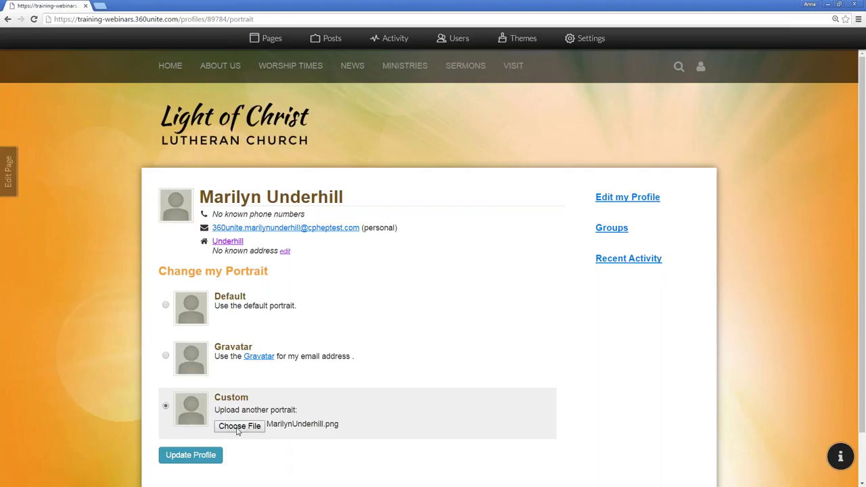
left_click(239, 426)
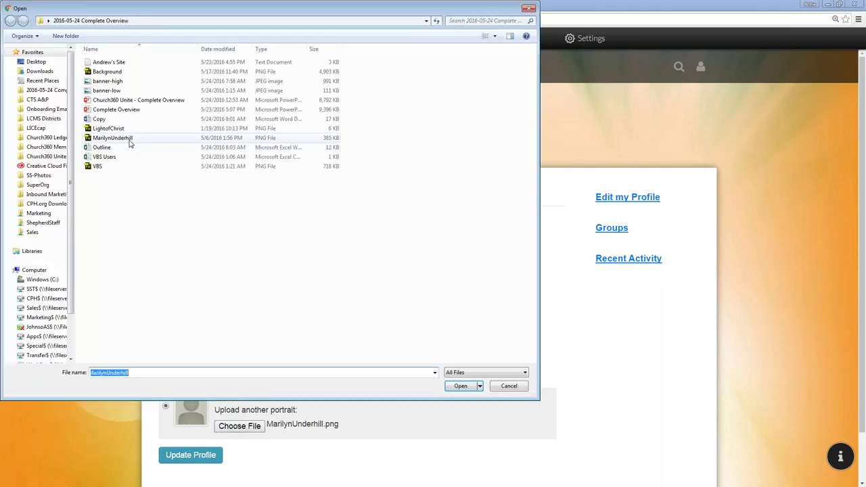
left_click(130, 140)
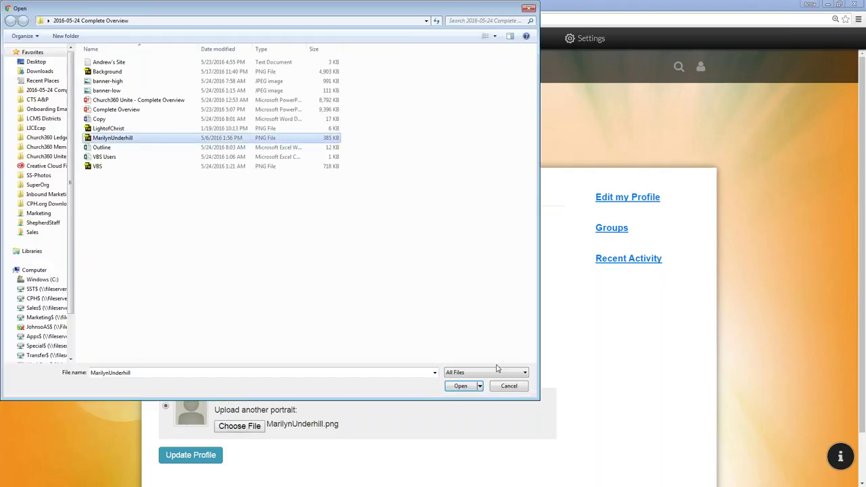
left_click(461, 386)
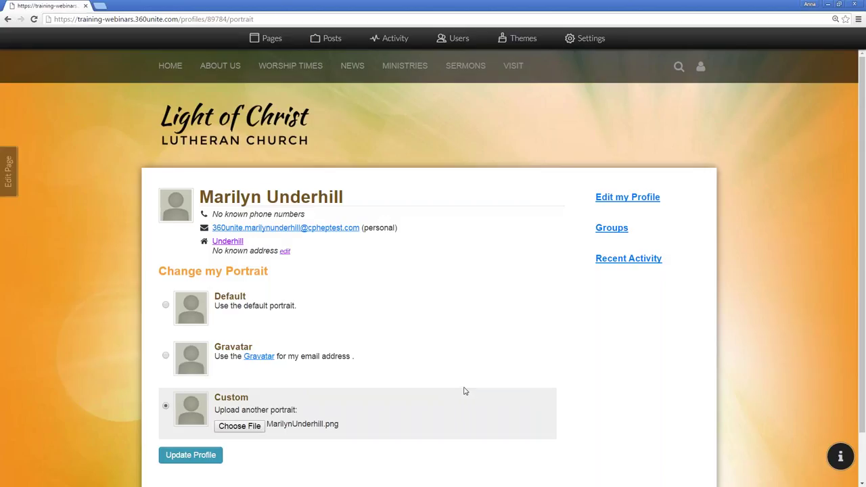
scroll(464, 391, "down", 1)
left_click(203, 400)
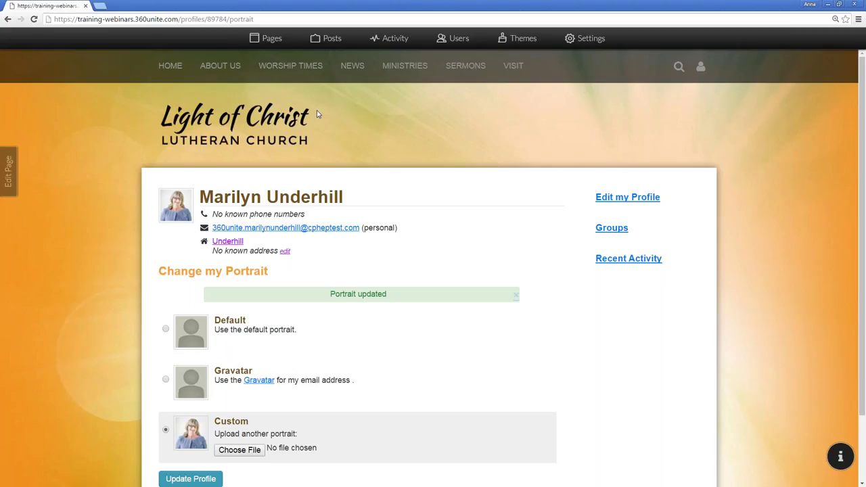
In the Pages manager, add a new page using the Group template instead of Worship Times or Feed
left_click(264, 45)
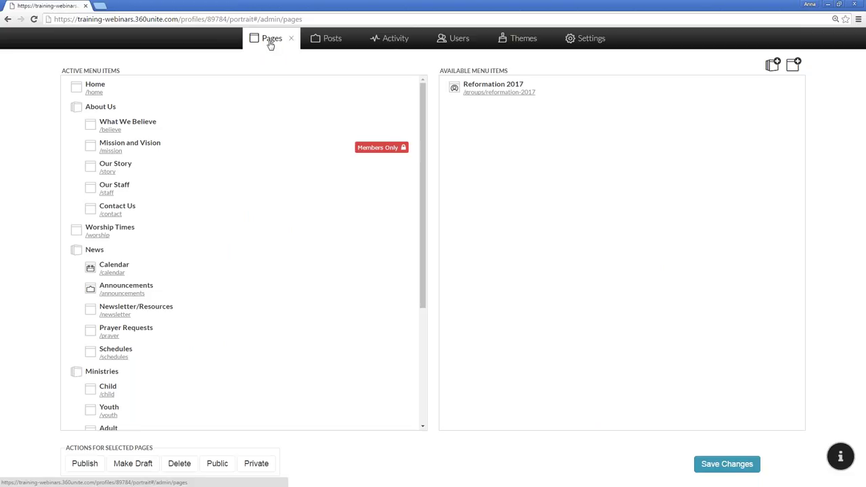
left_click(793, 64)
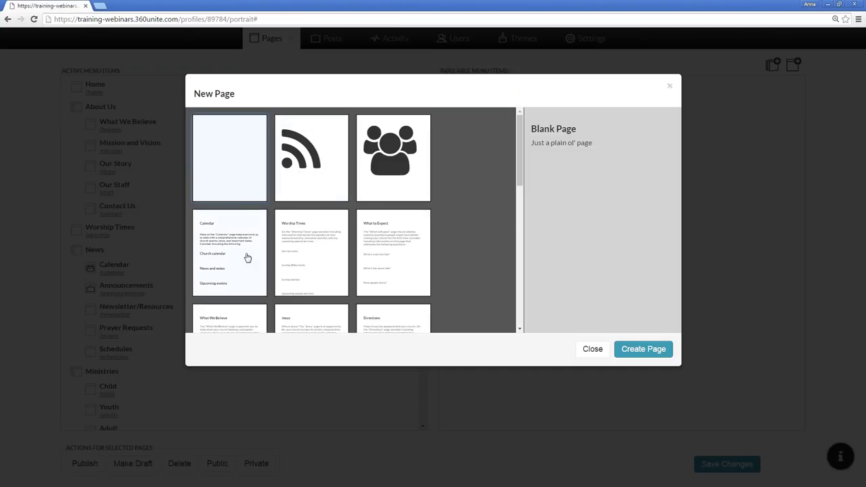
left_click(297, 251)
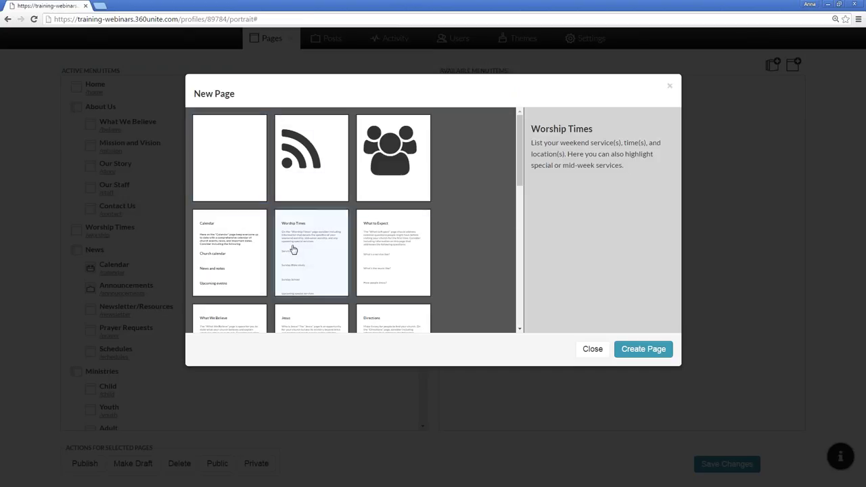
left_click(317, 184)
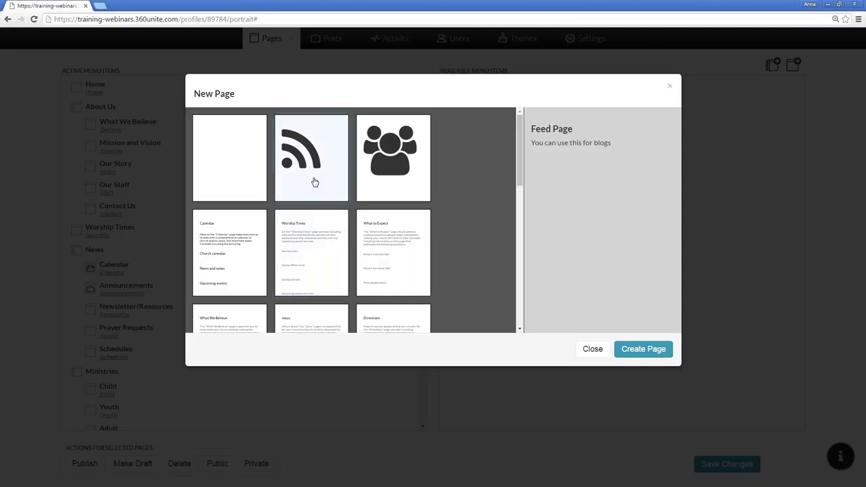
left_click(408, 172)
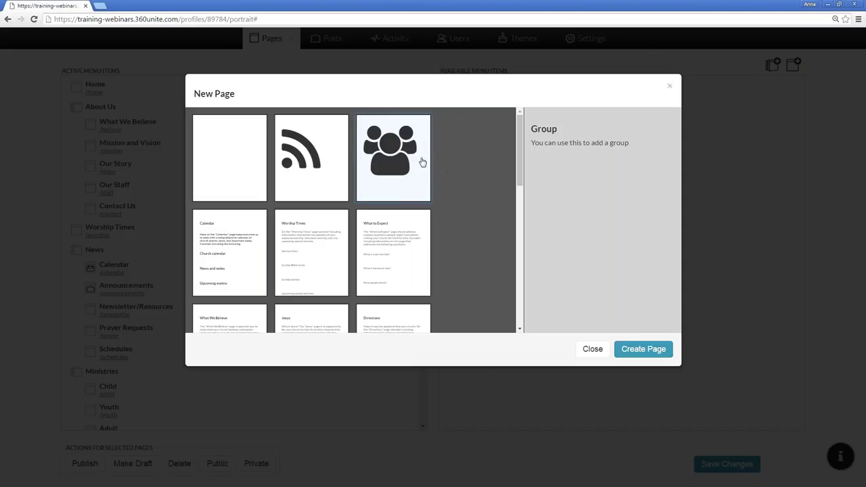
left_click(643, 349)
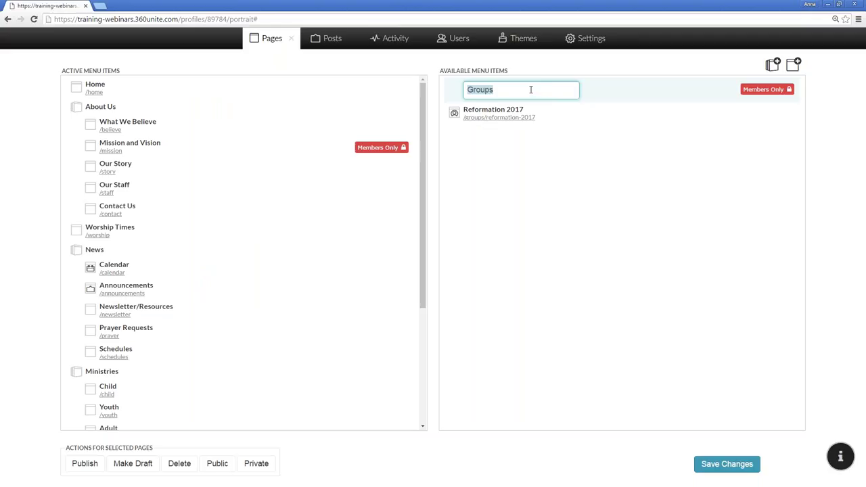
Rename the group 'VBS' and drag it into Active Menu Items under Ministries, below Child
key("BackSpace")
type("VBS")
key("Return")
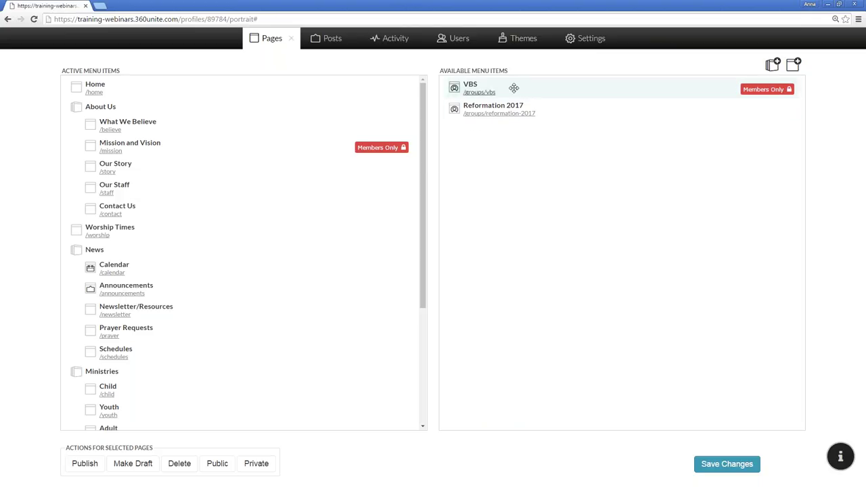
left_click_drag(514, 88, 147, 416)
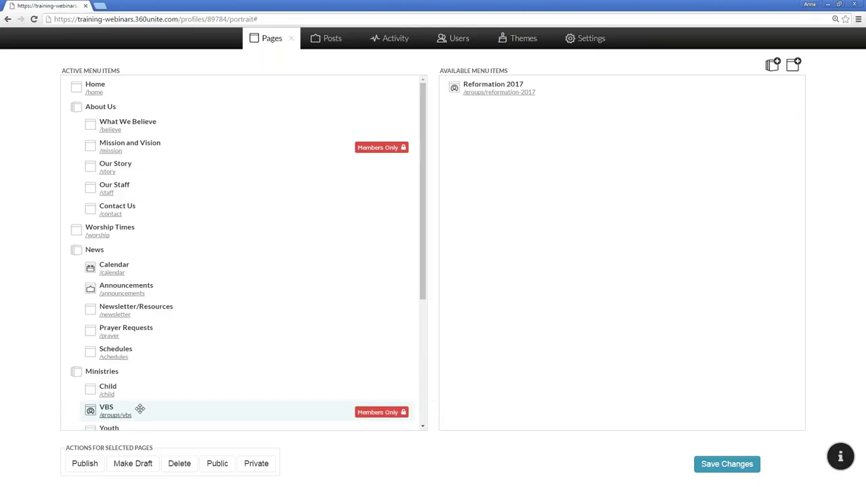
Dismiss the Public bulk-action warning, save the menu changes, and close the page manager
scroll(140, 409, "down", 2)
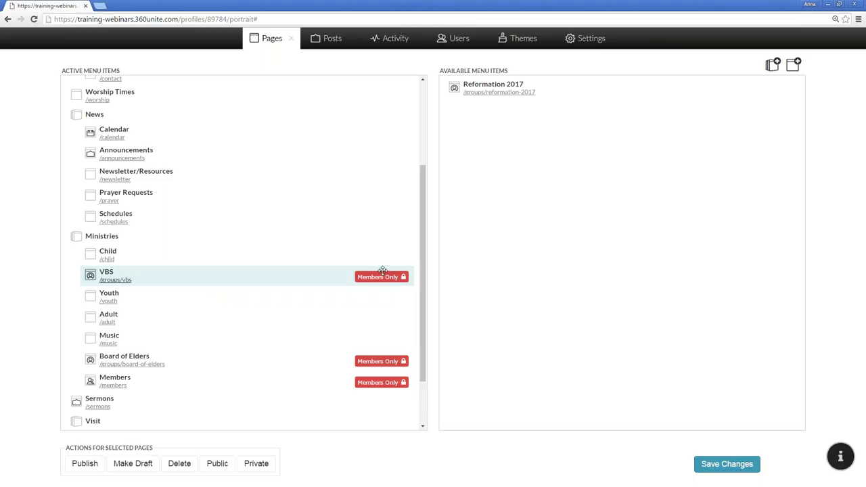
left_click(228, 469)
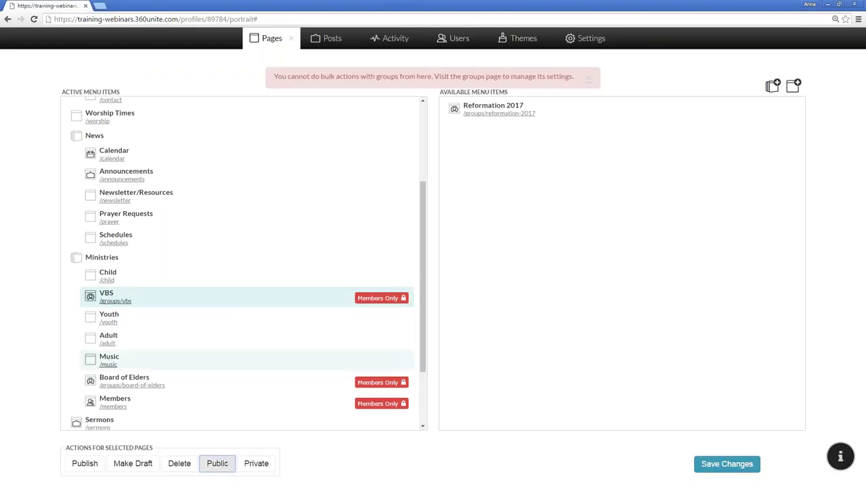
left_click(589, 79)
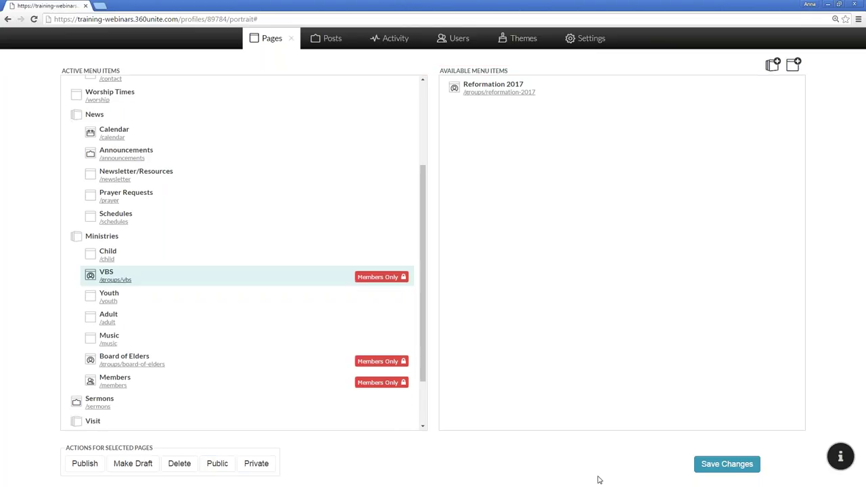
left_click(719, 465)
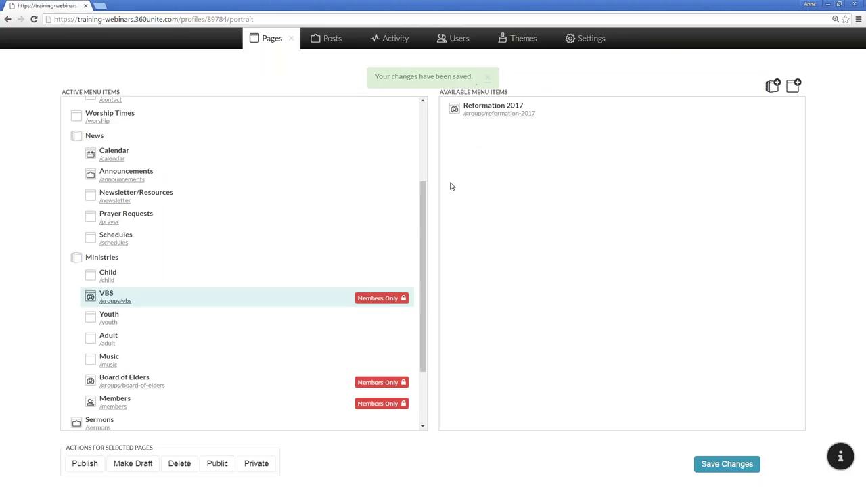
left_click(487, 80)
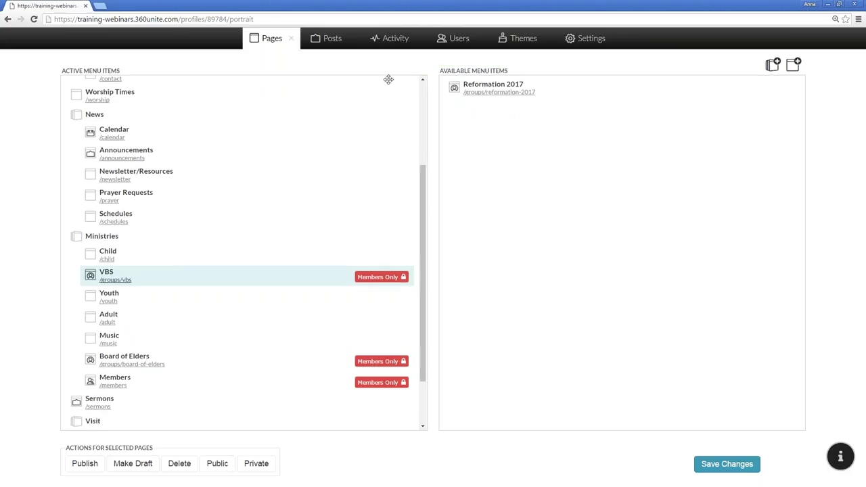
left_click(291, 39)
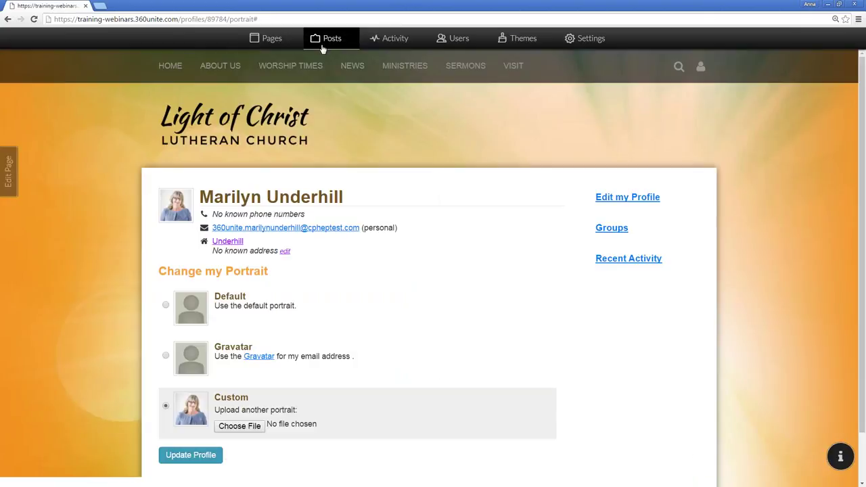
Open the VBS page from the MINISTRIES dropdown in the site navigation
mouse_move(406, 67)
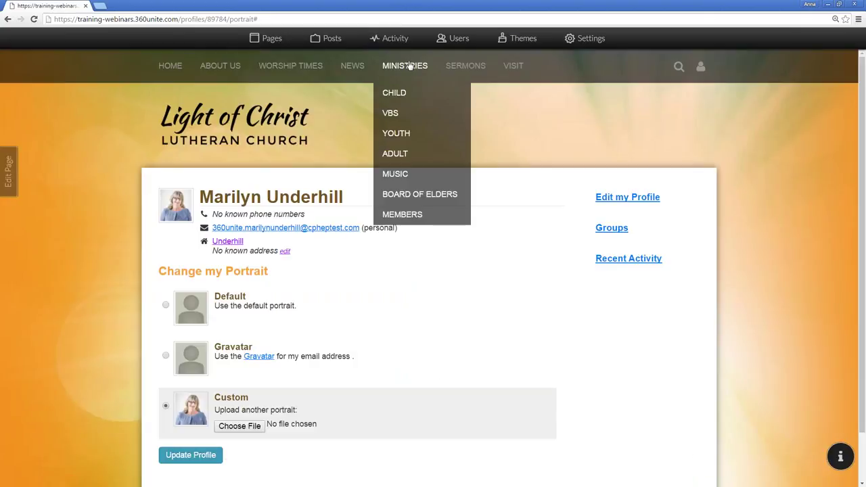
left_click(409, 118)
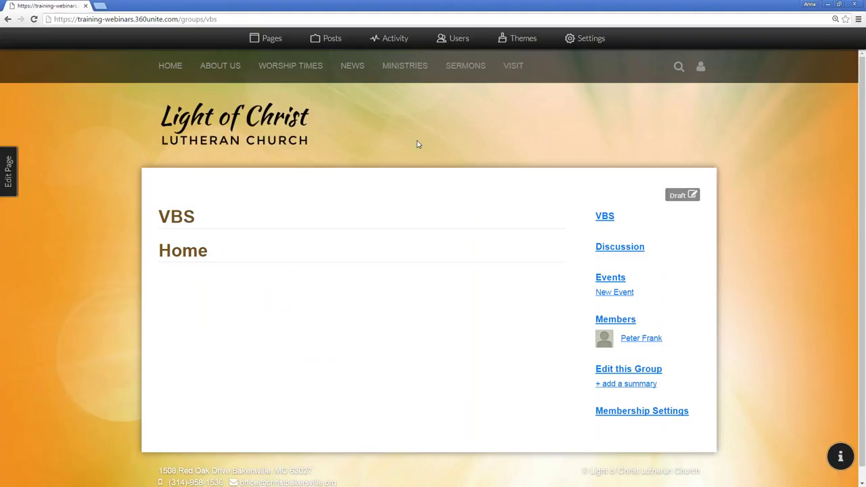
Open the VBS group's edit settings and scroll through the Edit Group form
left_click(627, 372)
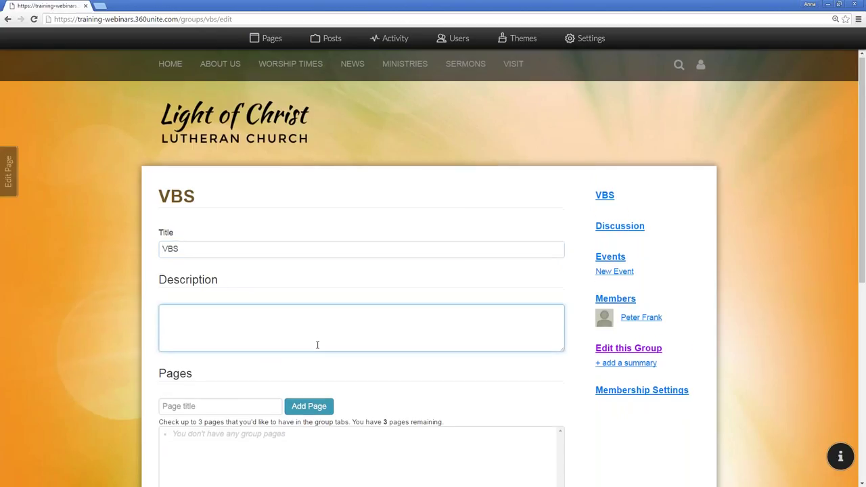
scroll(315, 347, "down", 2)
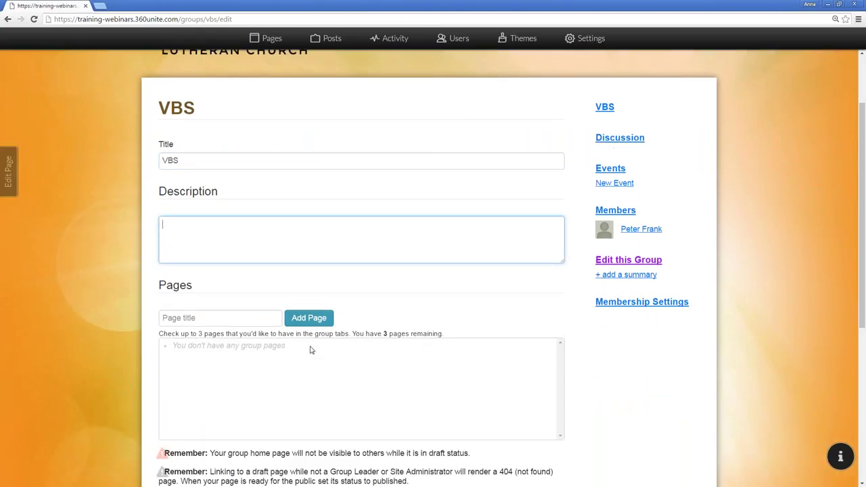
scroll(311, 349, "down", 4)
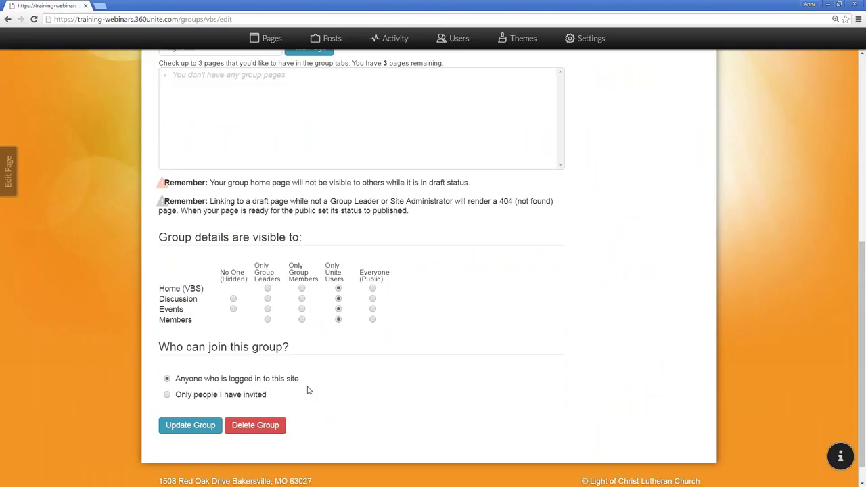
scroll(312, 390, "up", 4)
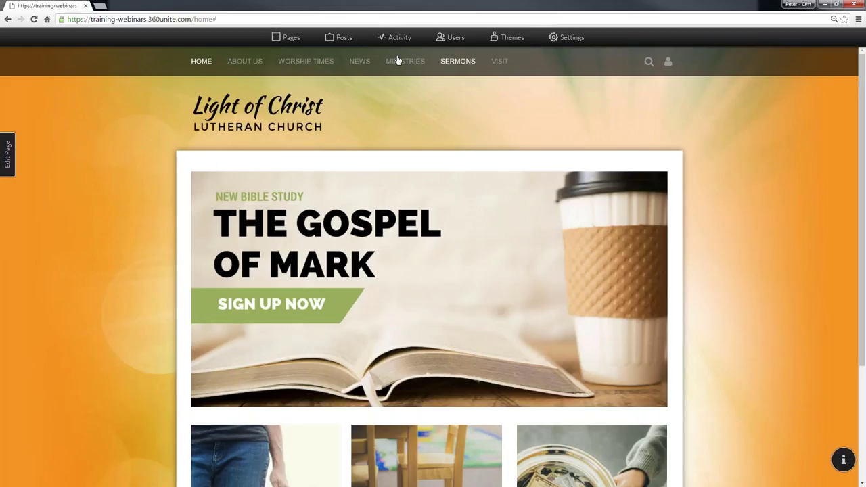
Reload the church homepage, go to Ministries > VBS, and choose Edit this Group
mouse_move(400, 62)
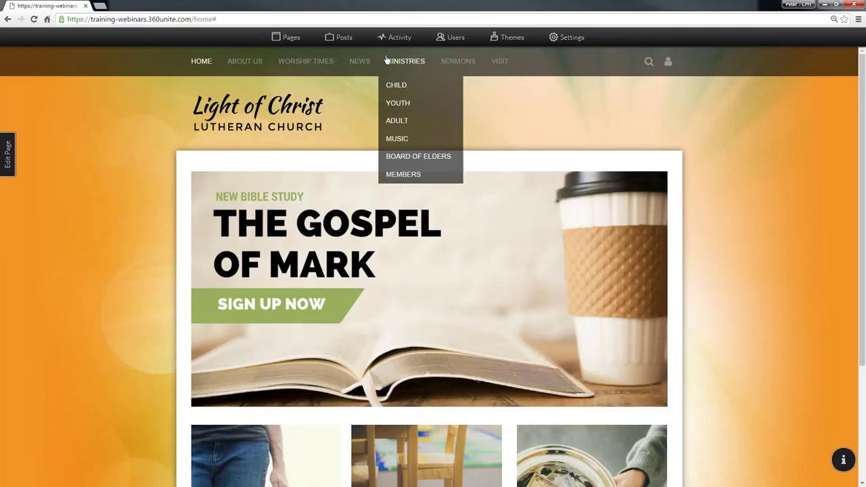
left_click(34, 19)
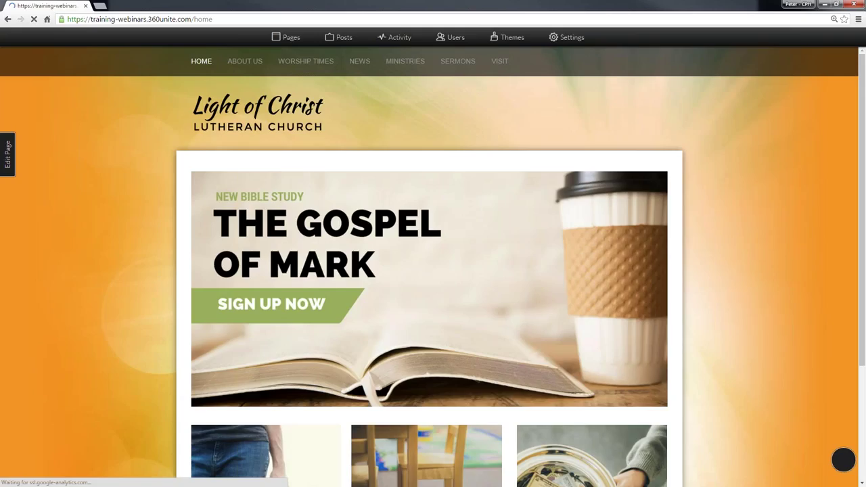
mouse_move(405, 61)
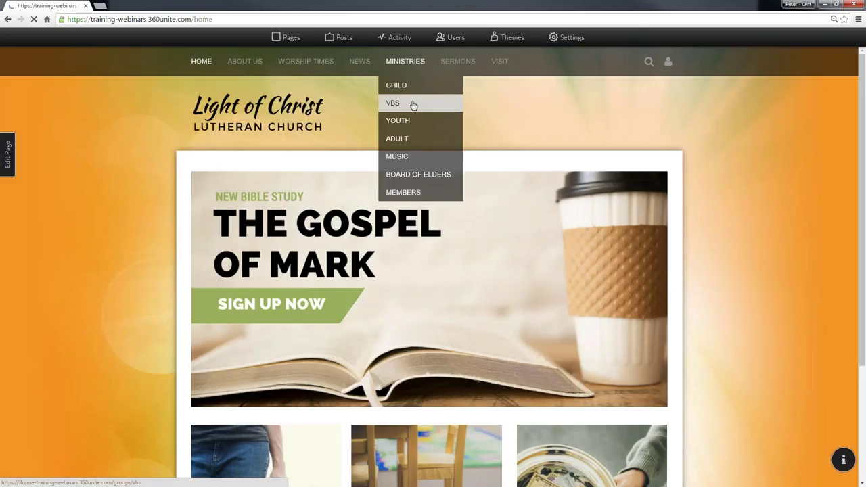
left_click(414, 106)
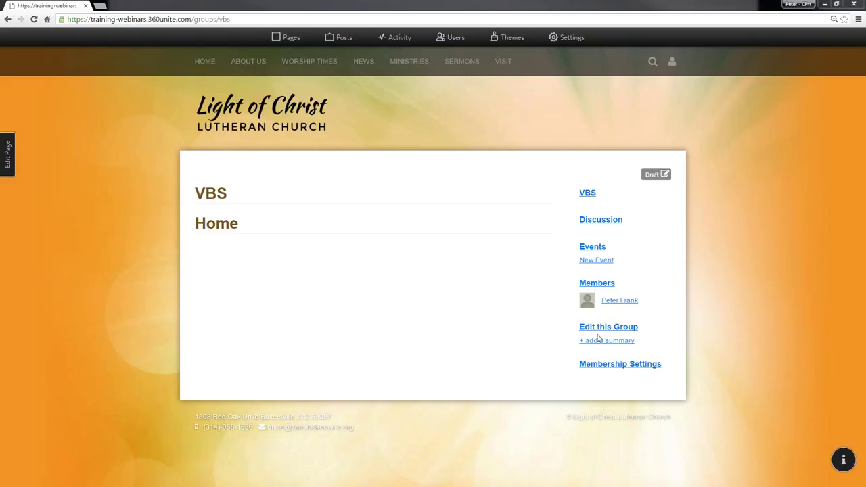
left_click(598, 332)
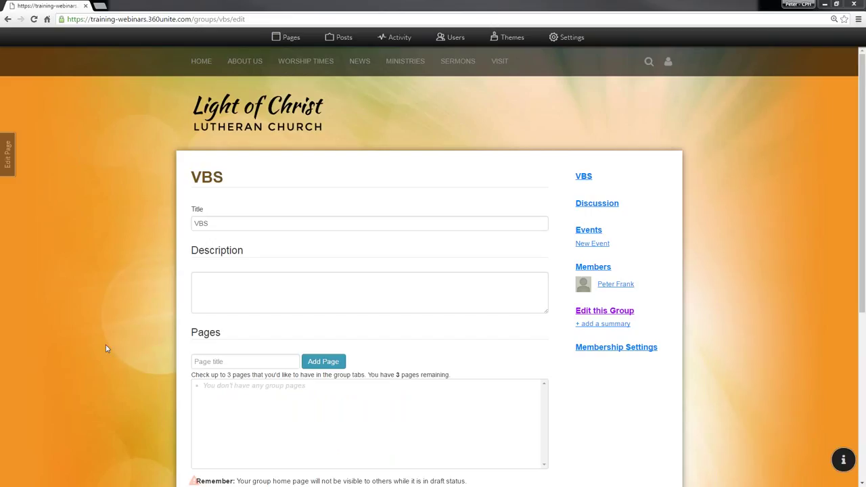
left_click(290, 305)
left_click(268, 285)
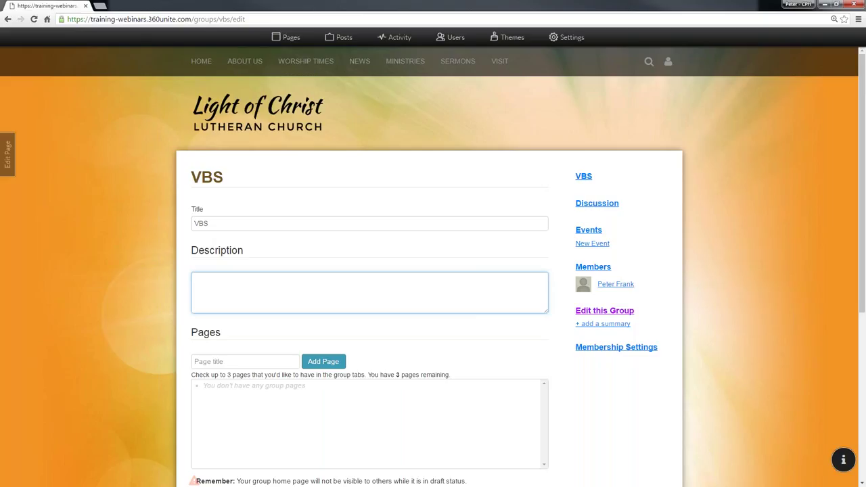
left_click(397, 301)
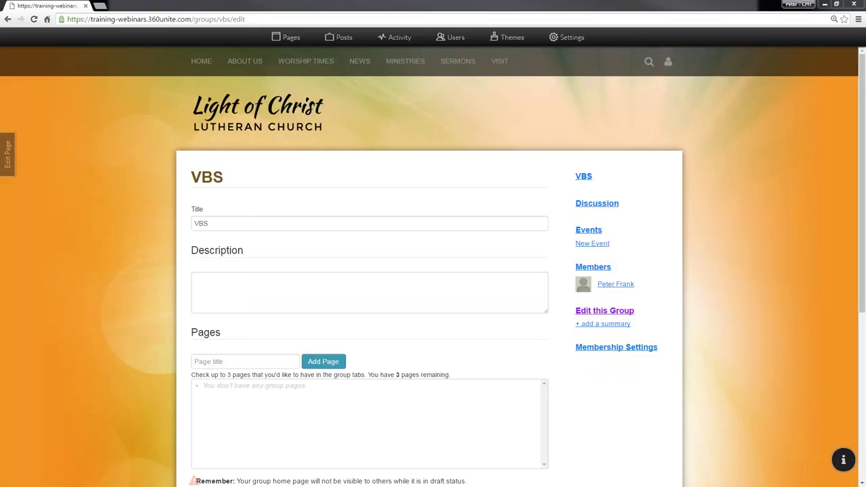
left_click(236, 296)
key("alt+Tab")
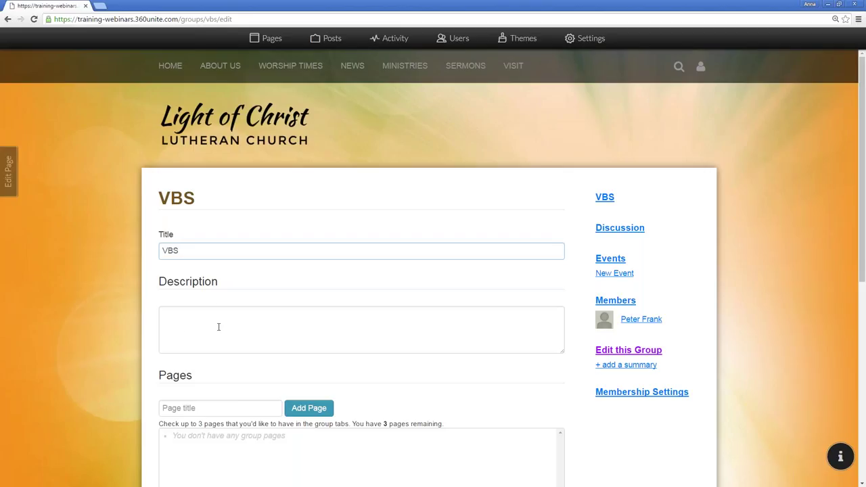
Paste the 'VBS 2016 – Barnyard Roundup' write-up into the VBS group's Description box
left_click(113, 253)
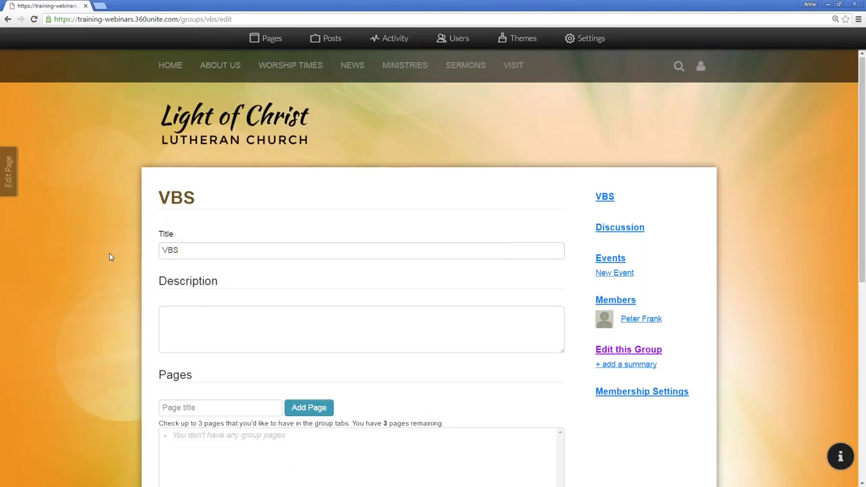
scroll(111, 257, "down", 1)
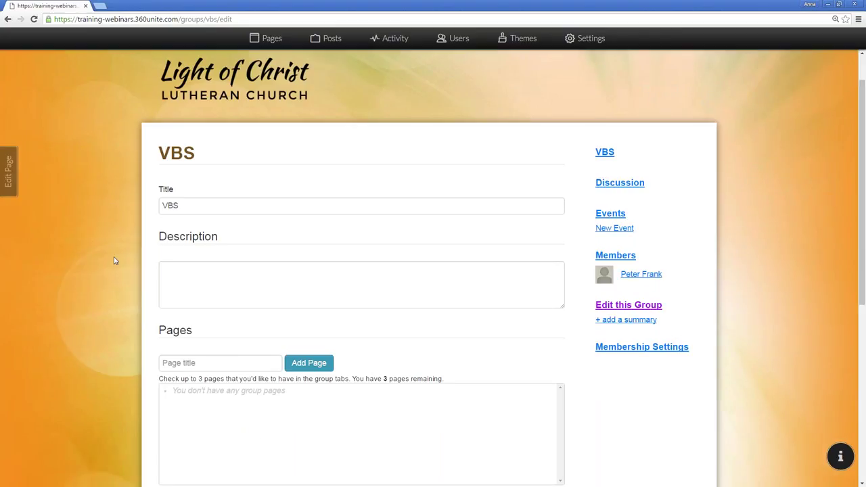
left_click(233, 284)
key("ctrl+v")
scroll(253, 287, "up", 5)
scroll(260, 285, "up", 1)
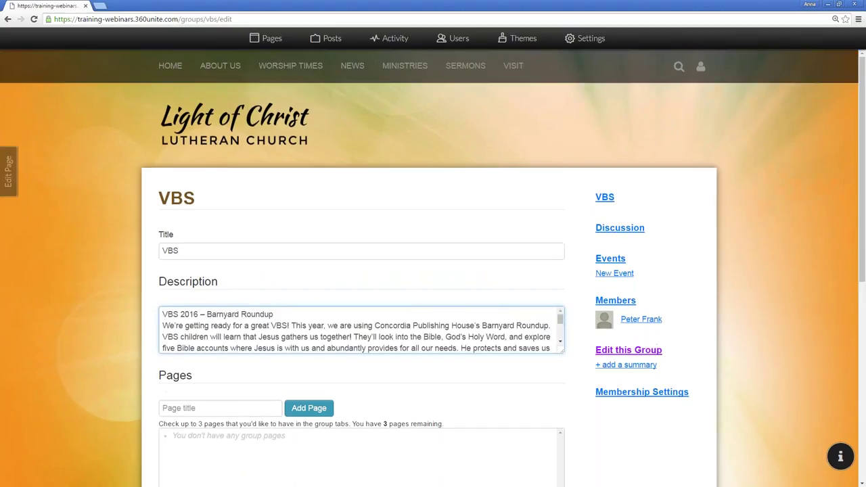
left_click(115, 291)
scroll(114, 291, "down", 2)
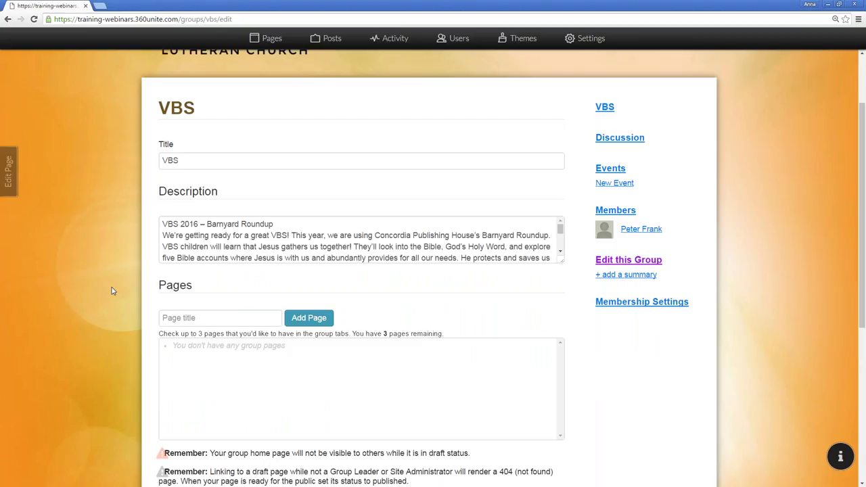
Add a group page titled 'Decorating' to the VBS group's Pages list
left_click(243, 322)
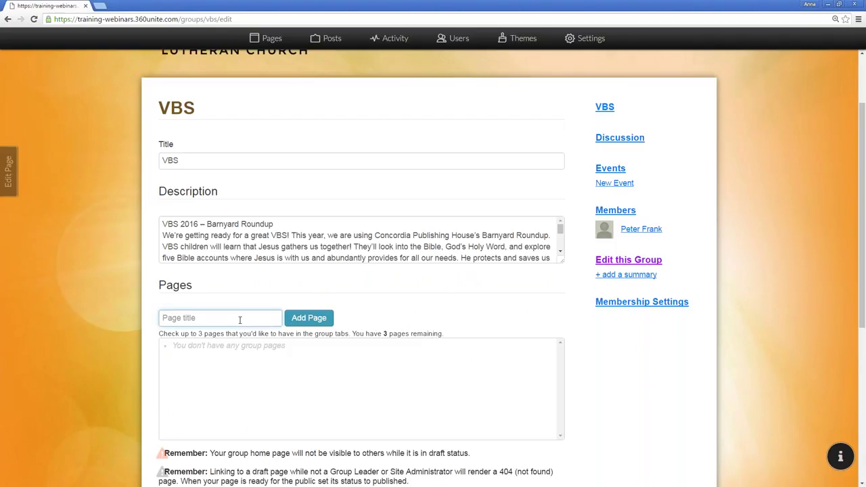
type("Decorating")
left_click(309, 317)
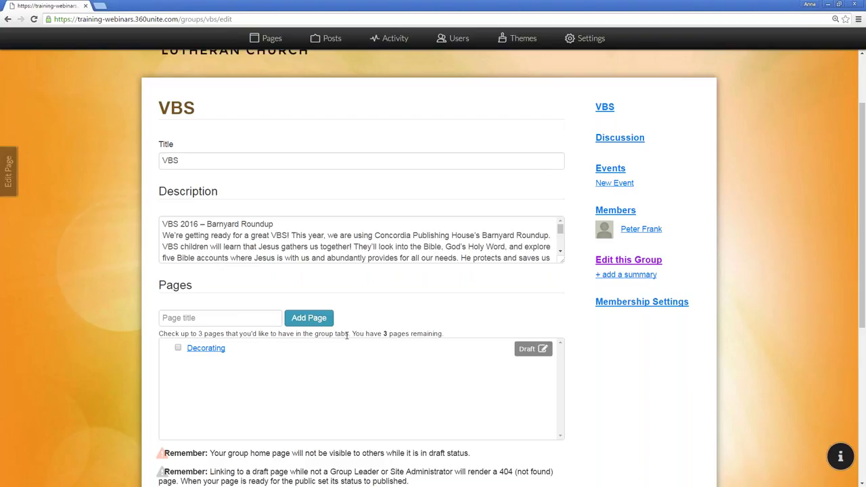
left_click(533, 352)
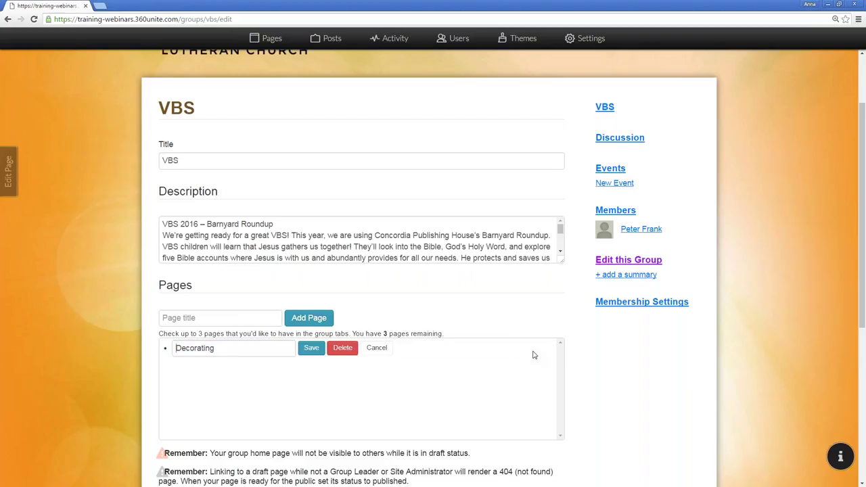
left_click(310, 350)
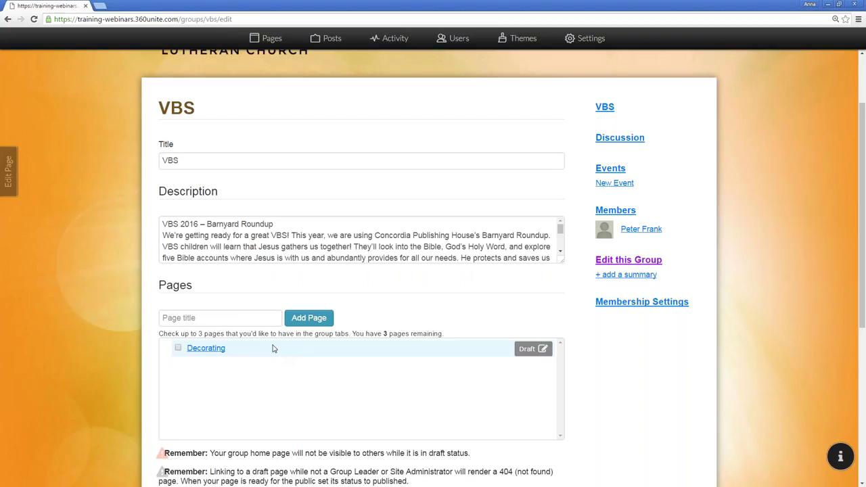
left_click(205, 318)
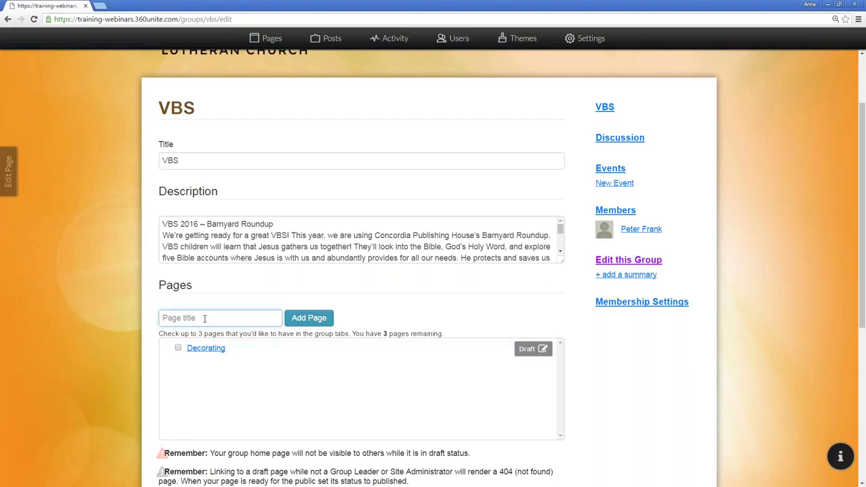
Add a page titled 'Resources' to the VBS group, alongside Decorating
type("Resources")
left_click(326, 320)
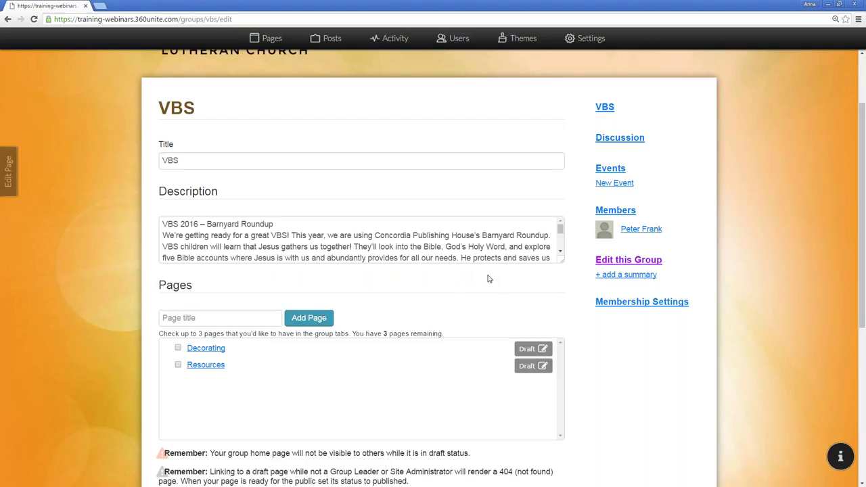
scroll(489, 278, "down", 3)
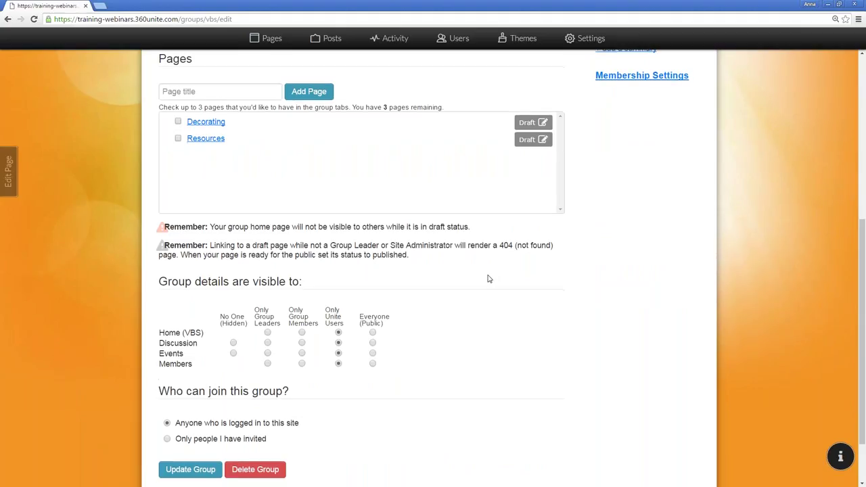
Limit discussion, events and members to group members, save the group, and view its Members page
scroll(438, 287, "down", 1)
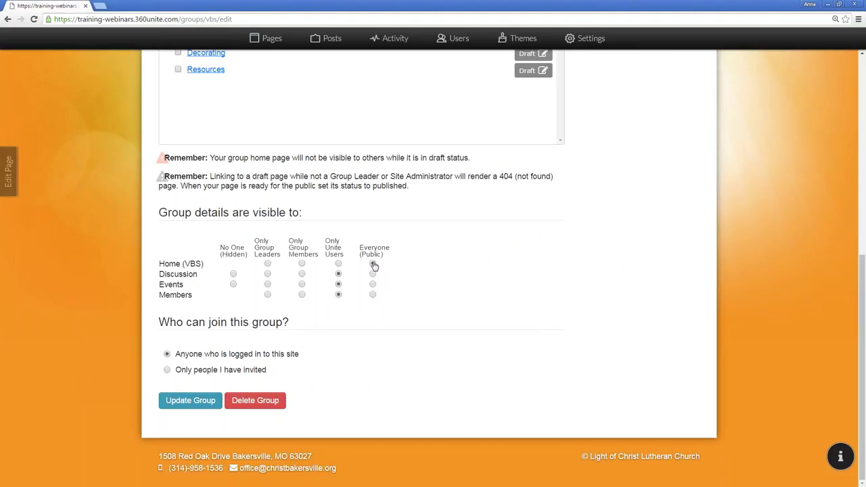
left_click(301, 274)
left_click(302, 284)
left_click(302, 295)
left_click(191, 401)
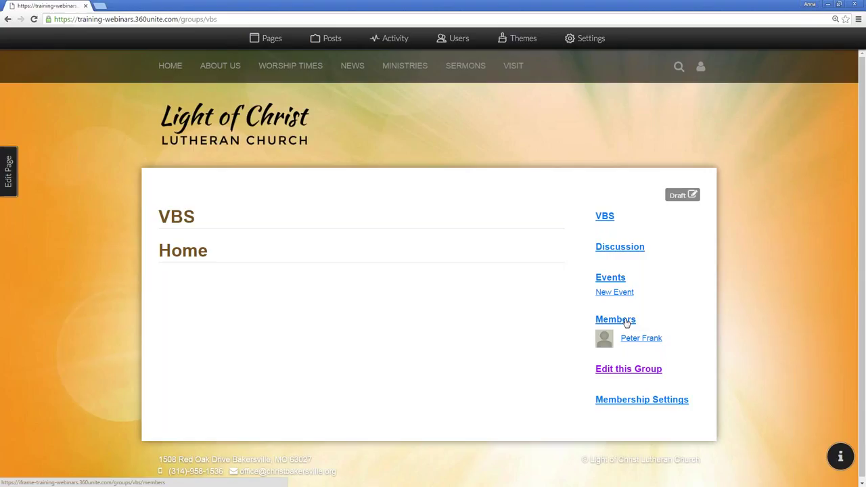
left_click(625, 322)
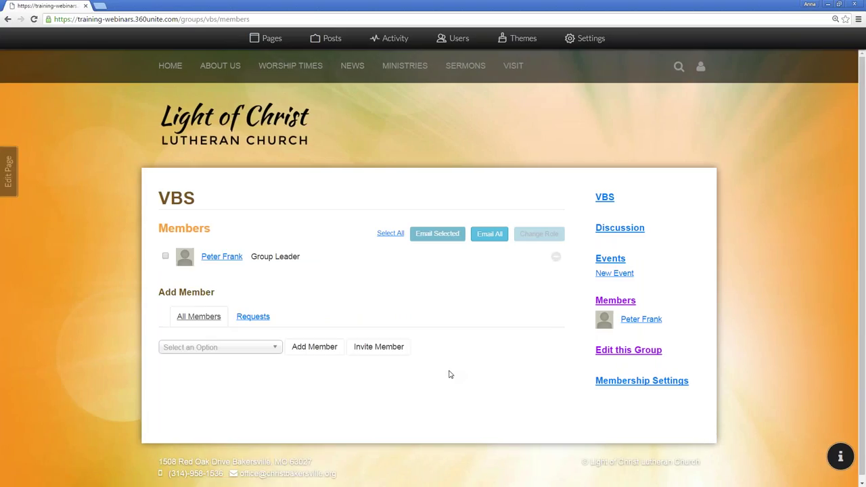
Add two people to the VBS group, found by searching 'm' and 'ha' in the member dropdown
left_click(271, 349)
type("m")
key("Down")
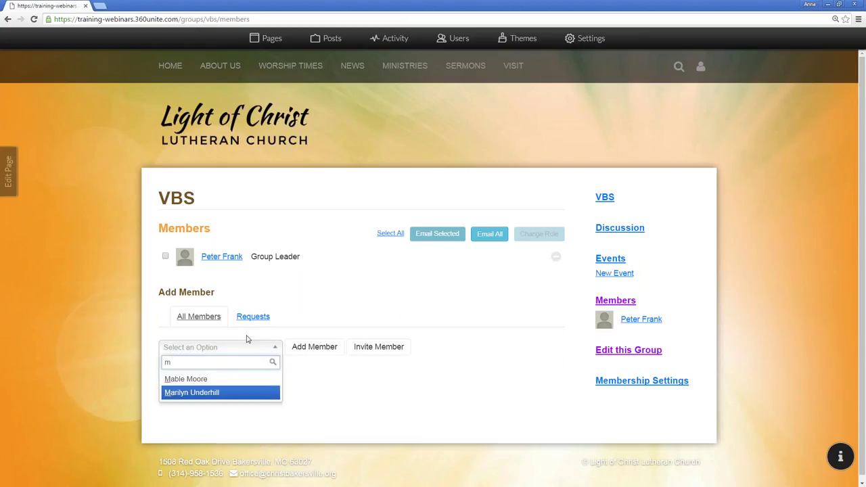
key("Return")
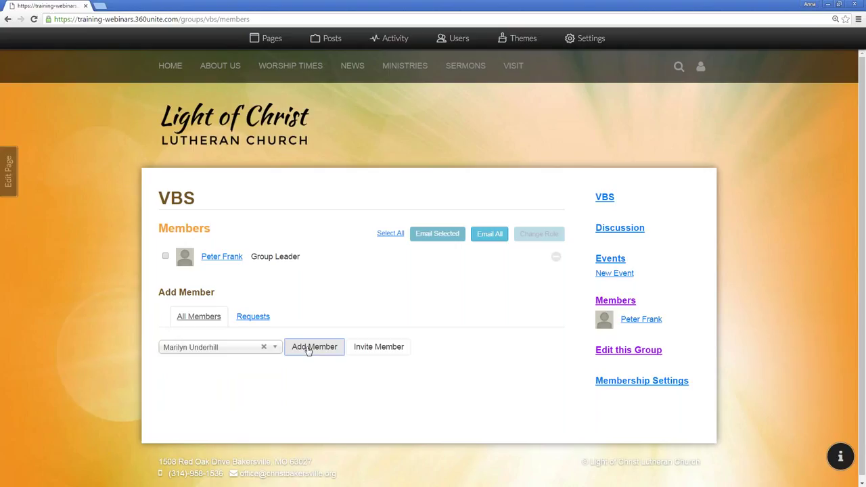
left_click(309, 348)
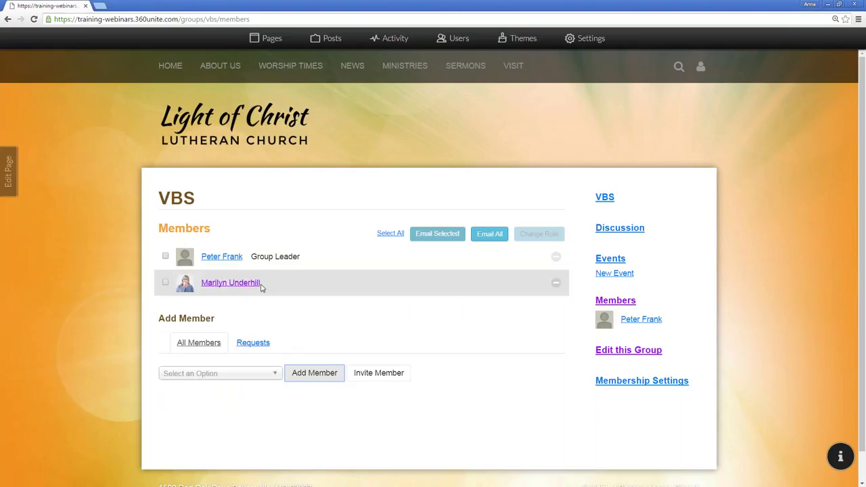
left_click(246, 376)
type("hae")
key("BackSpace")
key("Return")
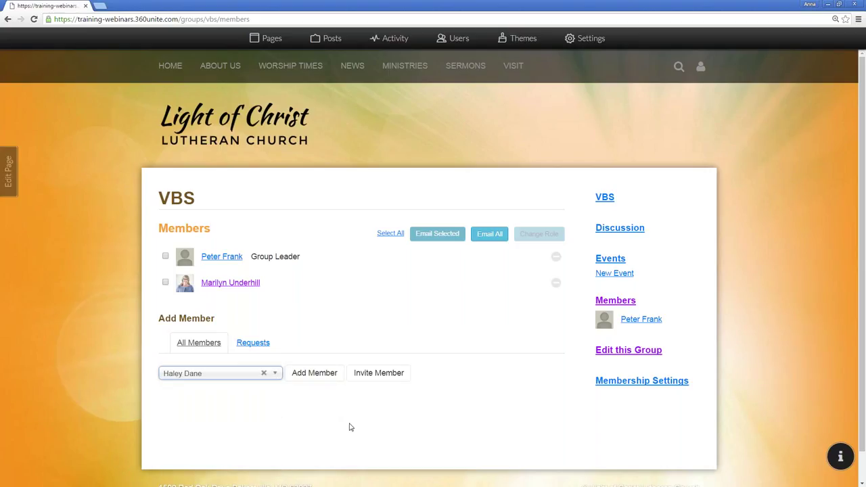
left_click(315, 377)
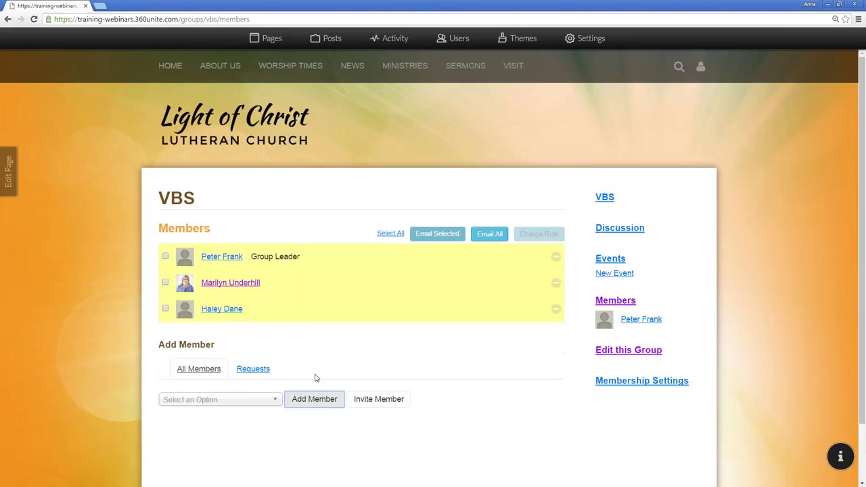
Add a third member found with 'lar', drop an unsuccessful search, and check the second member
left_click(223, 401)
type("lar")
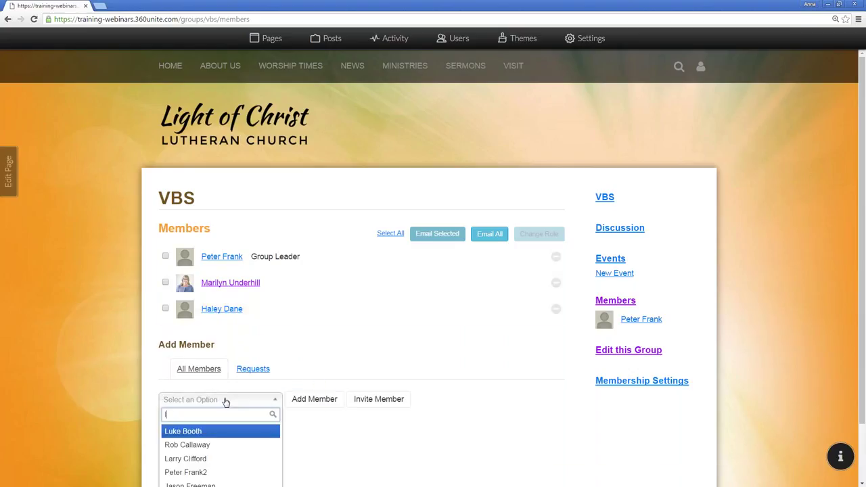
key("Return")
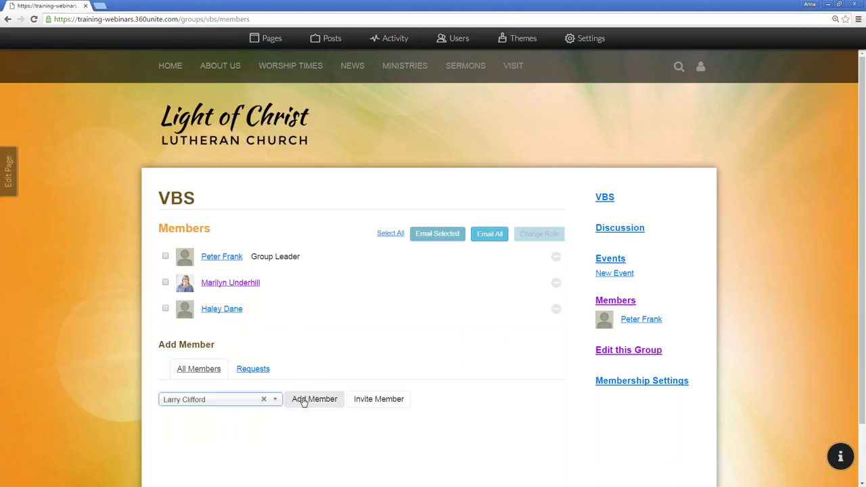
left_click(305, 401)
left_click(223, 426)
type("jo")
key("BackSpace")
key("BackSpace")
type("arrin")
key("BackSpace")
key("BackSpace")
key("BackSpace")
key("BackSpace")
key("BackSpace")
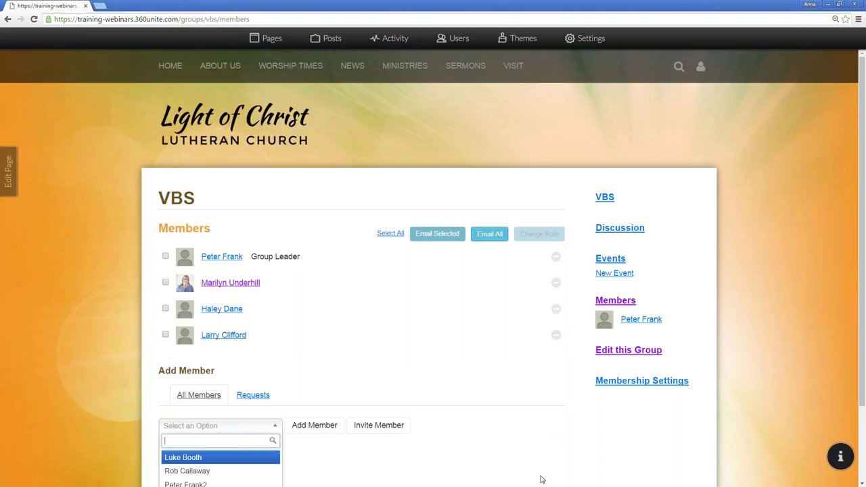
left_click(540, 481)
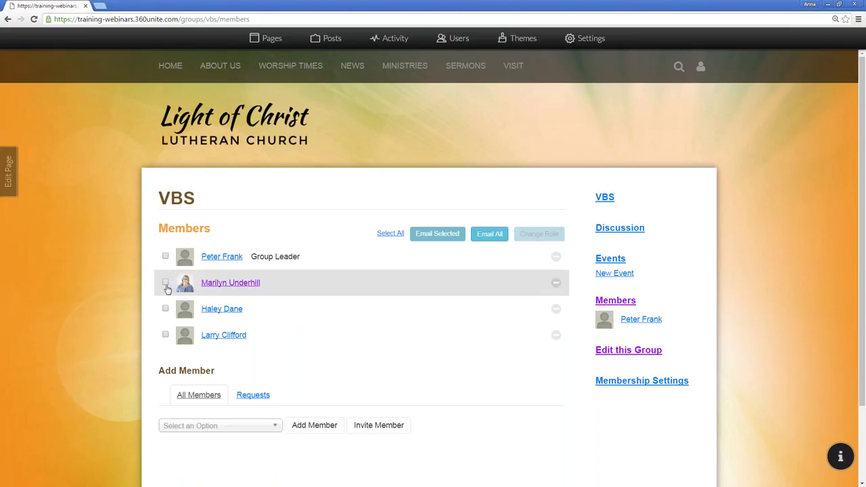
left_click(166, 284)
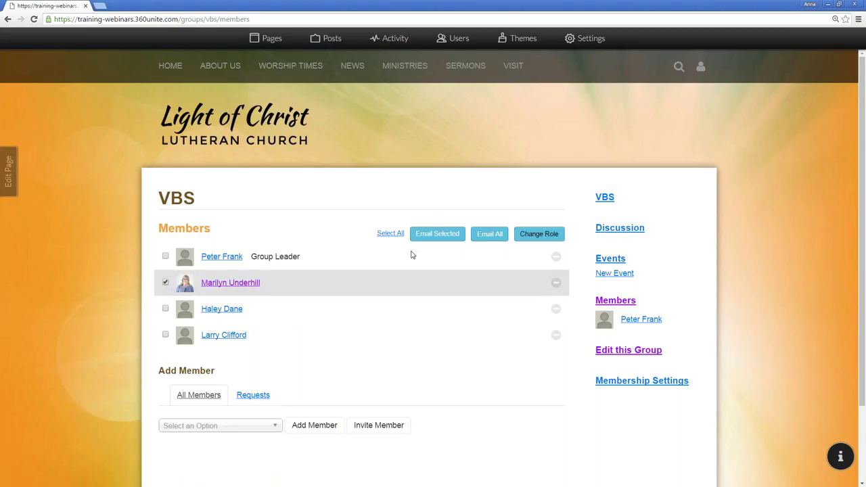
Promote the second-listed member to Group Leader and demote the original leader to ordinary member
left_click(547, 241)
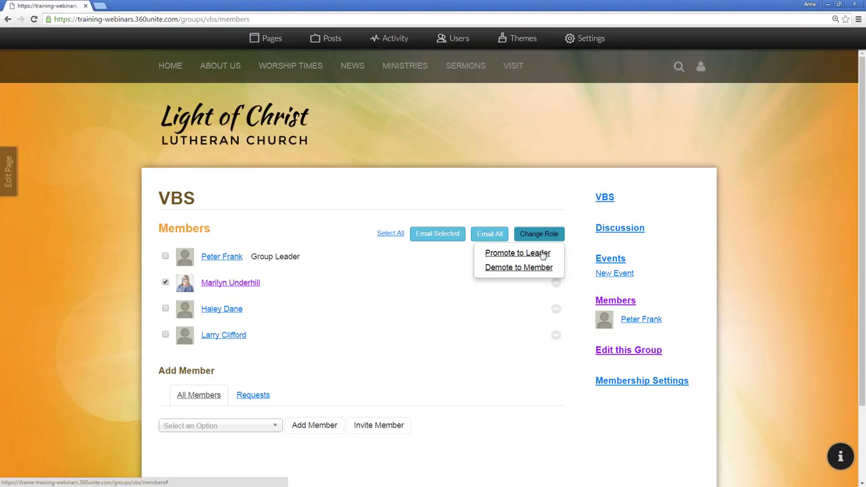
left_click(541, 256)
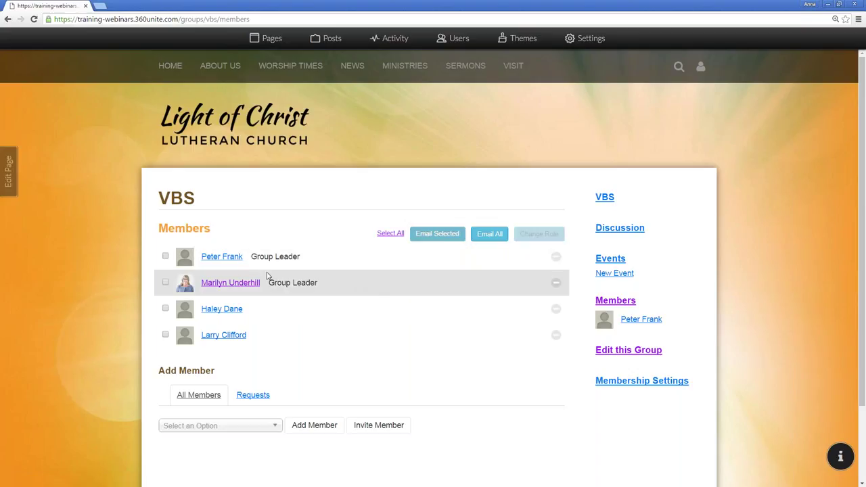
left_click(165, 256)
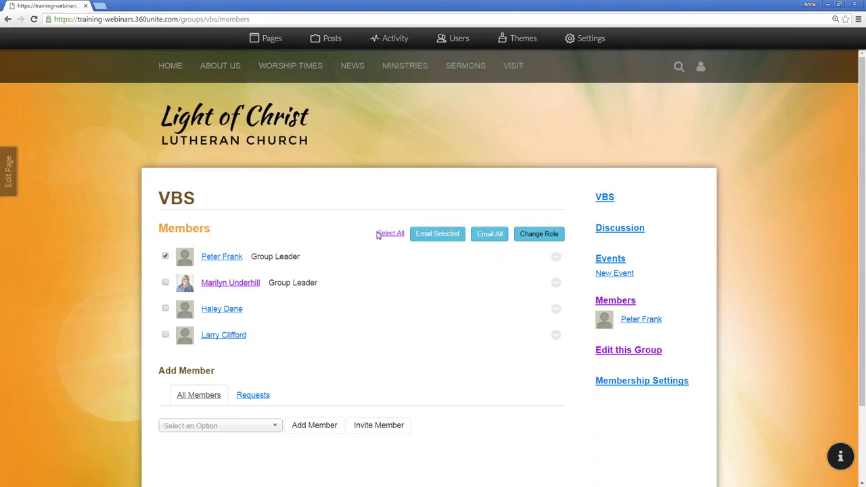
left_click(553, 237)
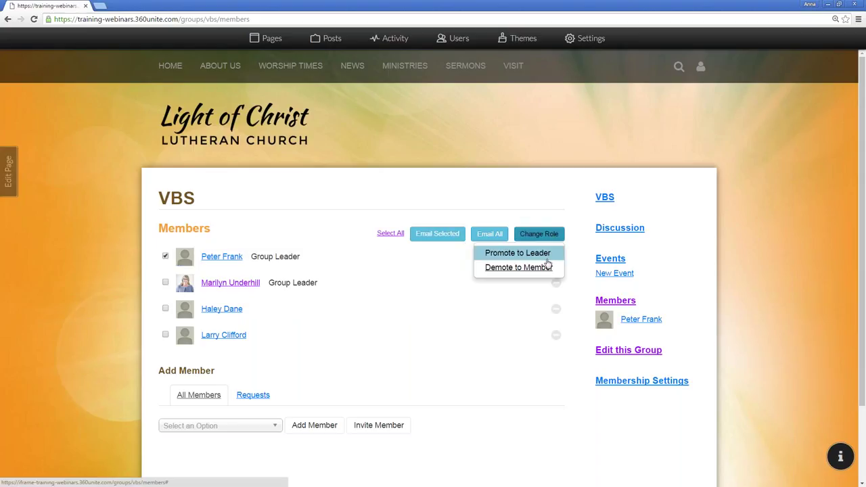
left_click(548, 267)
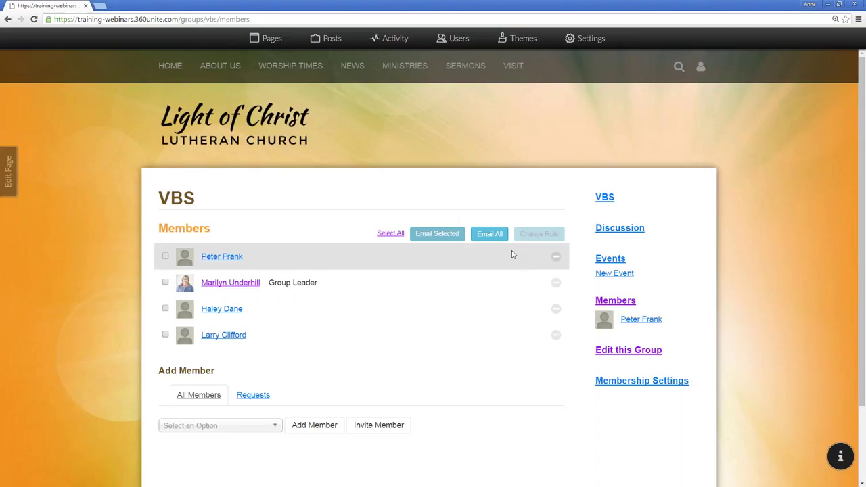
Post the comment 'What is the best day for a meeting?' on the VBS Discussion page
left_click(636, 233)
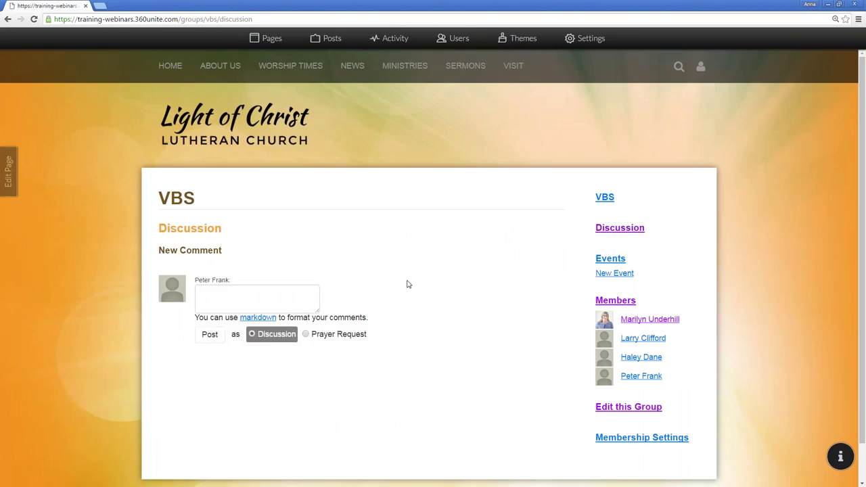
left_click(267, 294)
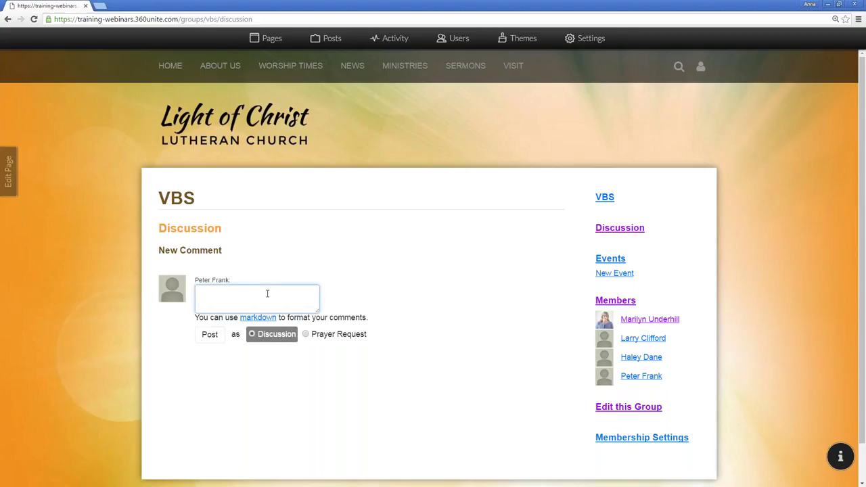
type("What is the best day for a meeti")
key("BackSpace")
key("BackSpace")
key("BackSpace")
type("meeting?")
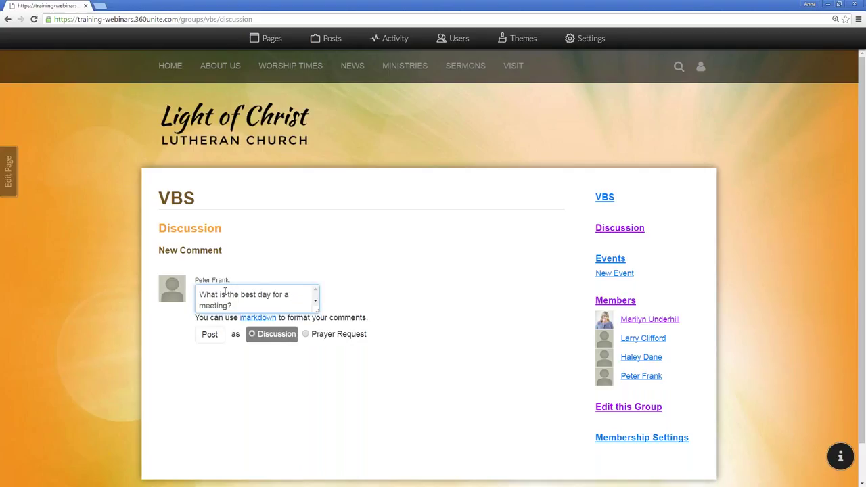
left_click(210, 334)
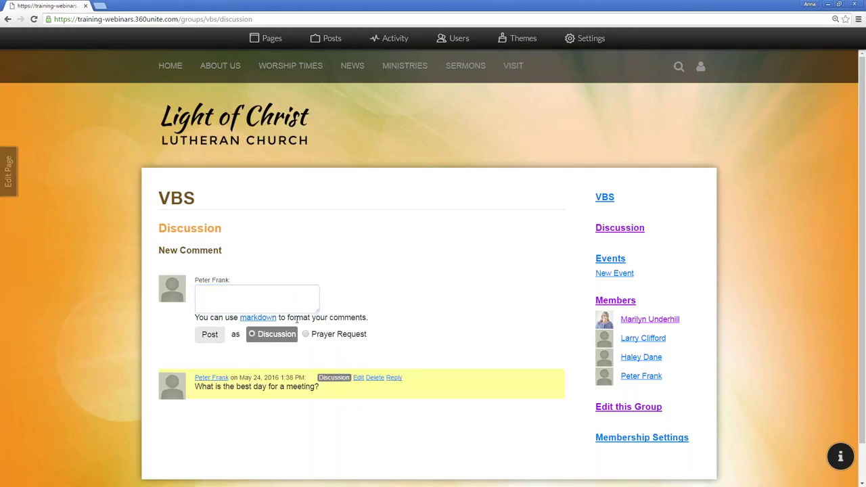
scroll(347, 350, "down", 1)
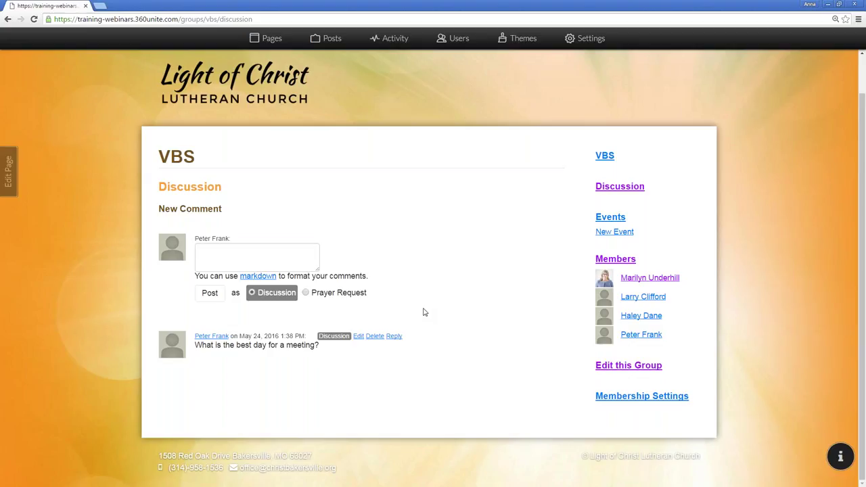
Open the group's Decorating page for editing and set its status to Published
left_click(639, 372)
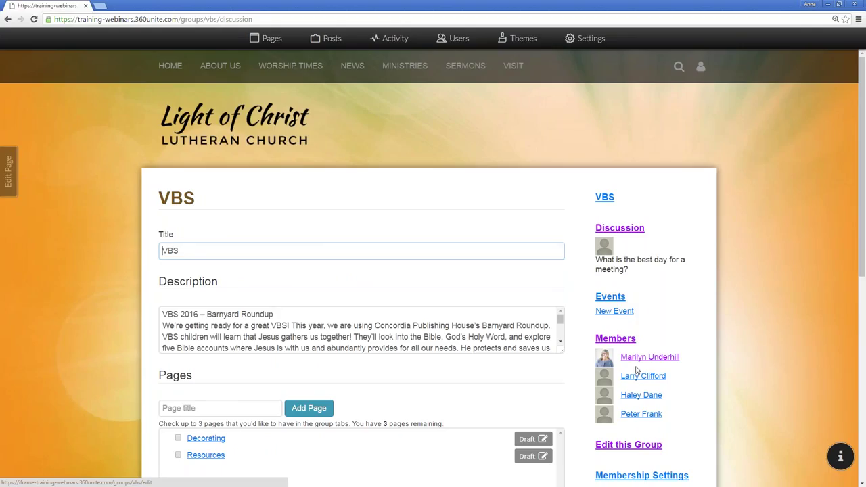
left_click(194, 440)
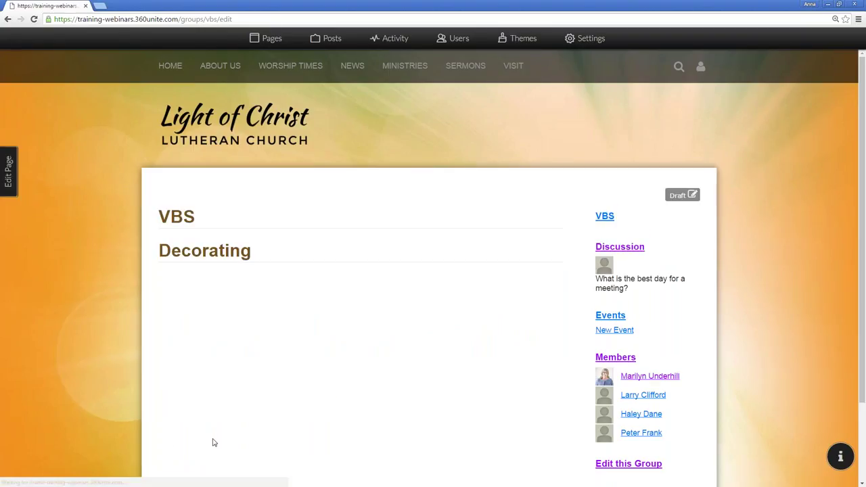
scroll(259, 287, "down", 2)
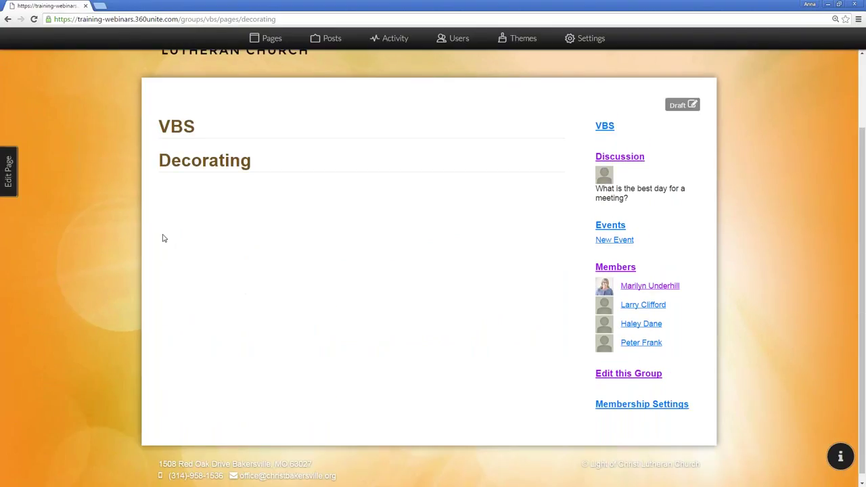
left_click(9, 175)
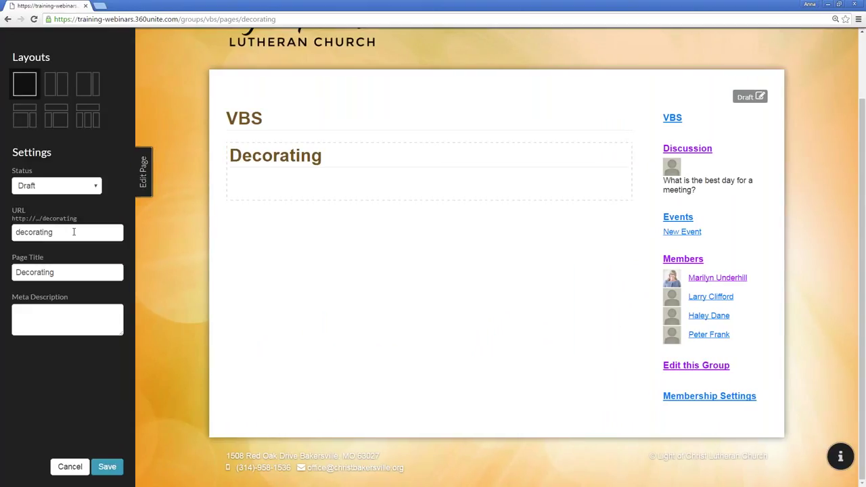
left_click(81, 194)
left_click(79, 207)
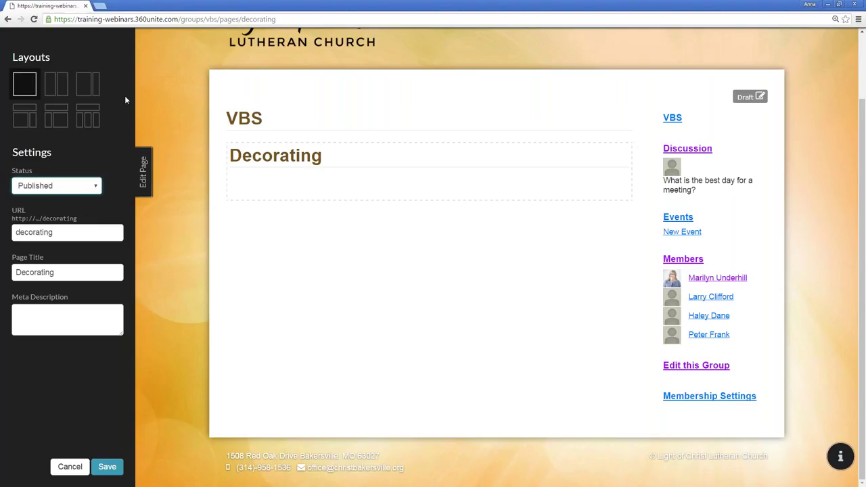
Switch to the header-plus-two-columns layout and paste the VBS 2016 – Barnyard Roundup announcement
left_click(31, 124)
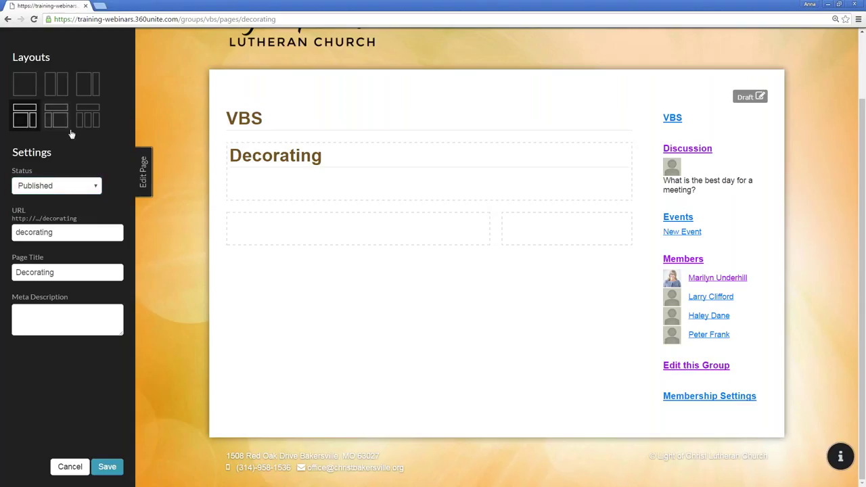
left_click(296, 235)
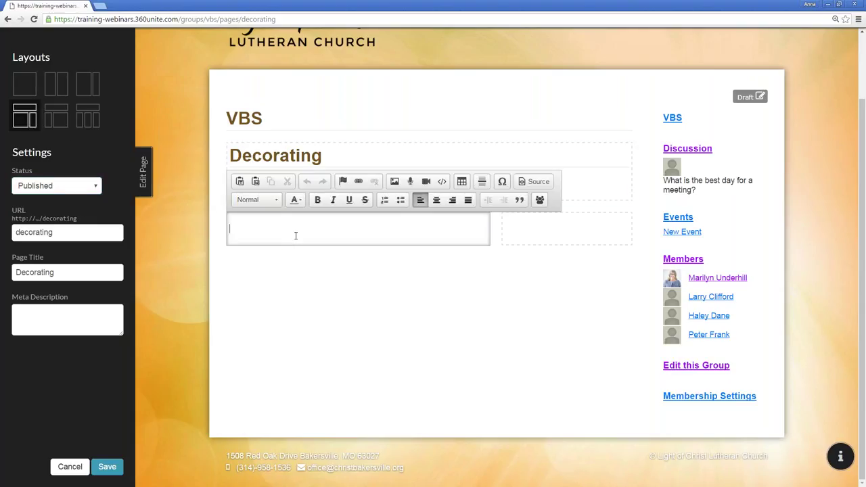
type("VBS 2016 – Barnyard Roundup  We’re getting ready for a great VBS! This year, we are using Concordia Publishing House’s Barnyard Roundup. VBS children will learn that Jesus gathers us together! They’ll look into the Bible, God’s Holy Word, and explore five Bible accounts where Jesus is with us and abundantly provides for all our needs. He protects and saves us—now in this world and forever too!  Our VBS will be held June 13-17, 2016 from 9:00am-12:00pm.  It is our prayer that God has VBS in His plan for your life! We know Jesus will work through YOU at VBS. The VBS leadership team has identified you as a person who has the energy, creativity, and a commitment to share the Gospel of Jesus Christ with God’s children in our congregation and our community.")
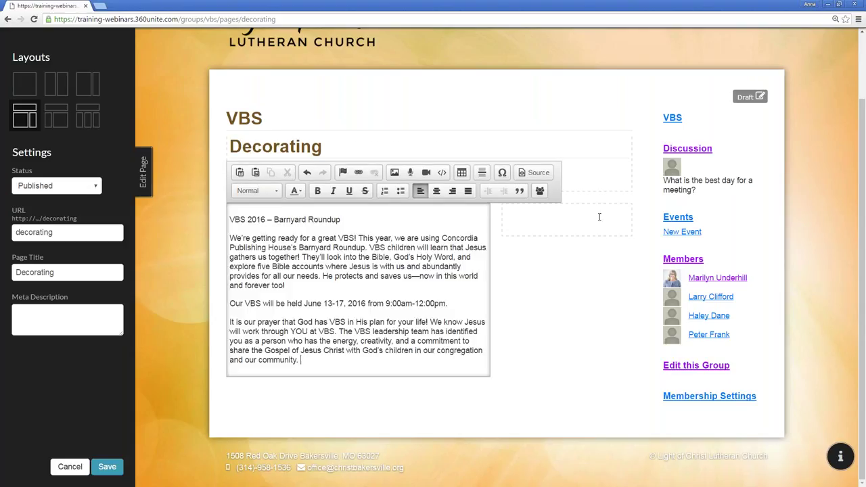
left_click(587, 177)
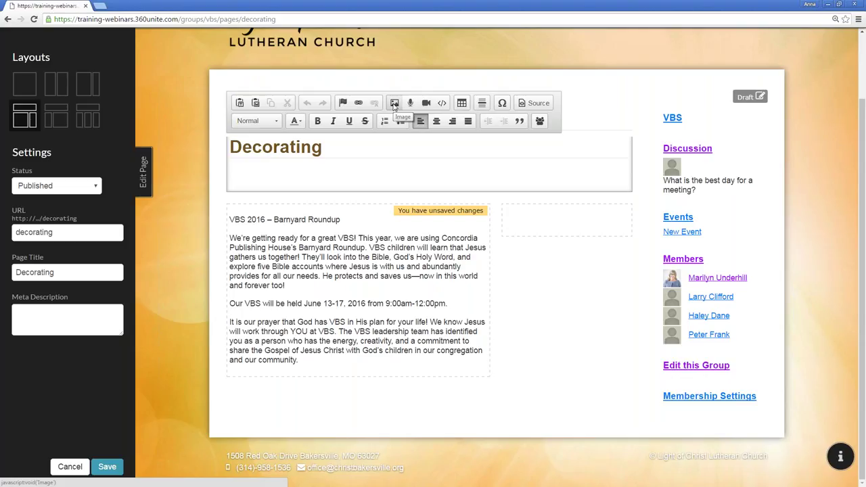
Upload the banner-high image and insert it into the Decorating page
left_click(394, 103)
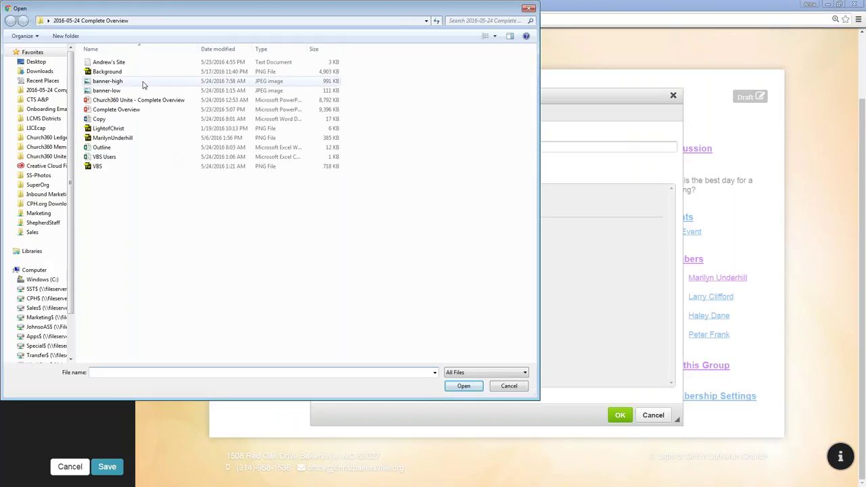
left_click(143, 84)
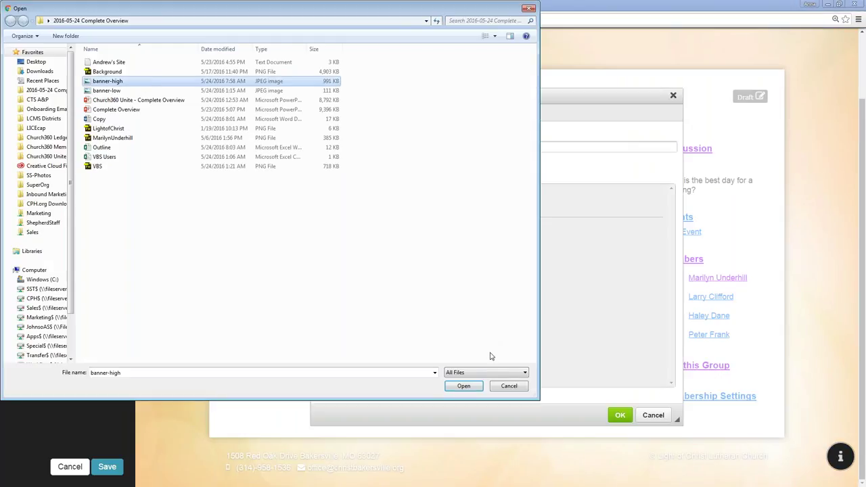
left_click(463, 386)
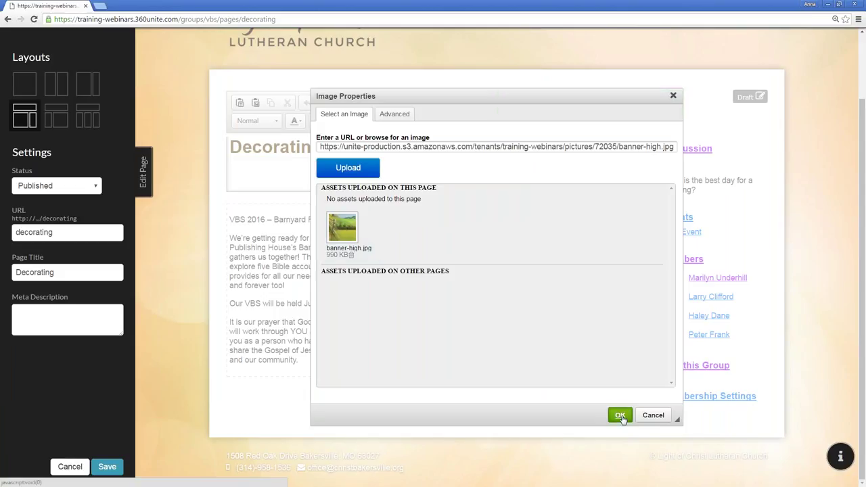
left_click(620, 415)
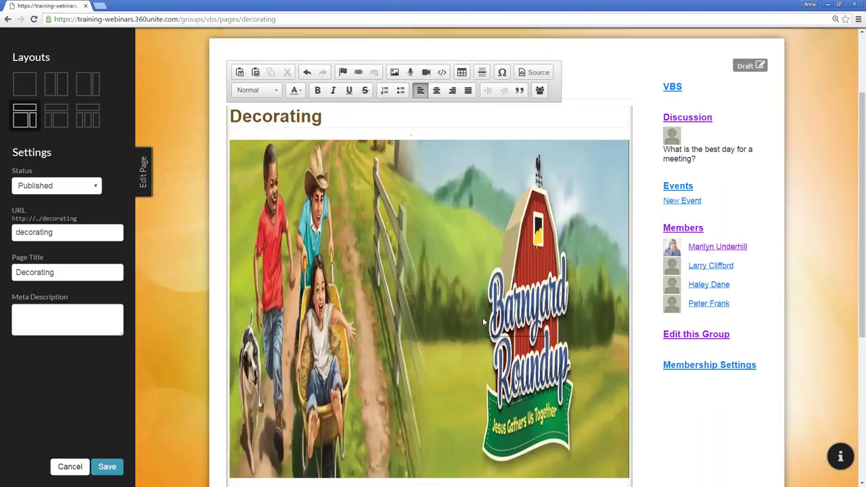
left_click(481, 317)
Resize the banner to 1275 by 300 pixels and save the Decorating page
right_click(461, 316)
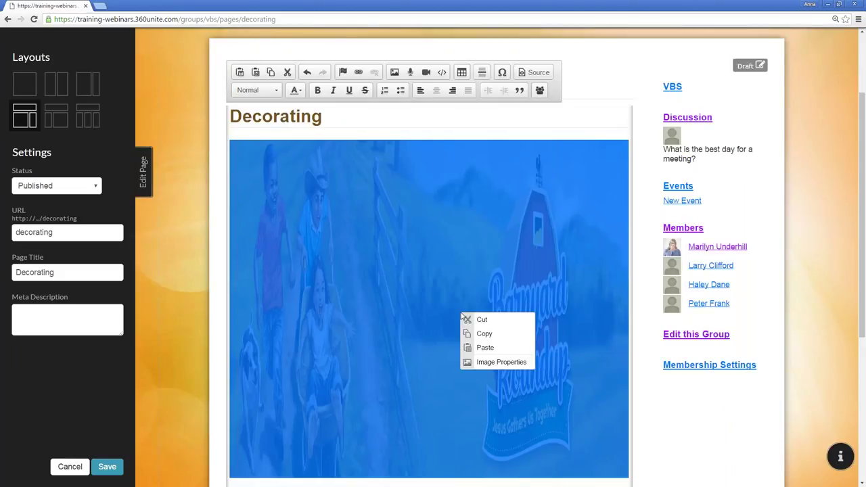
left_click(489, 363)
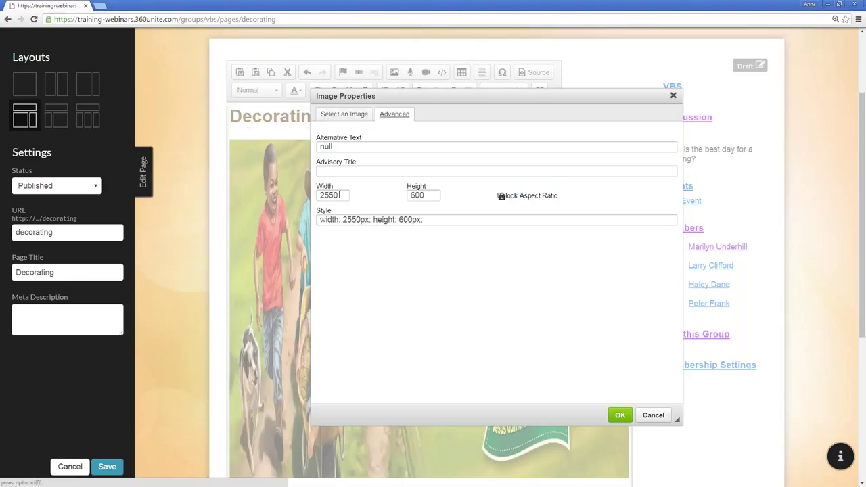
double_click(417, 195)
type("300")
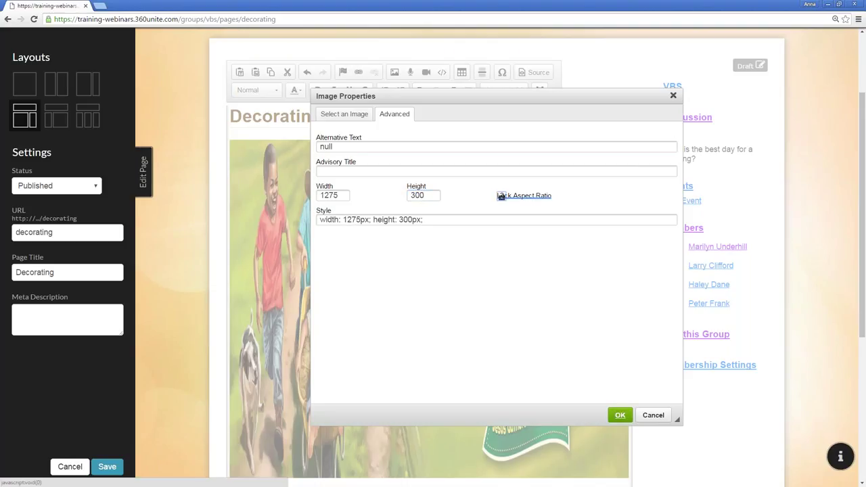
left_click(619, 415)
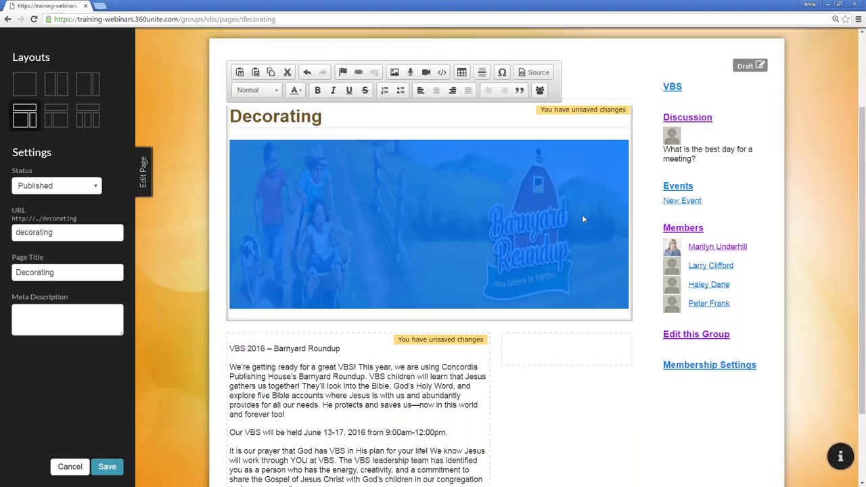
left_click(572, 315)
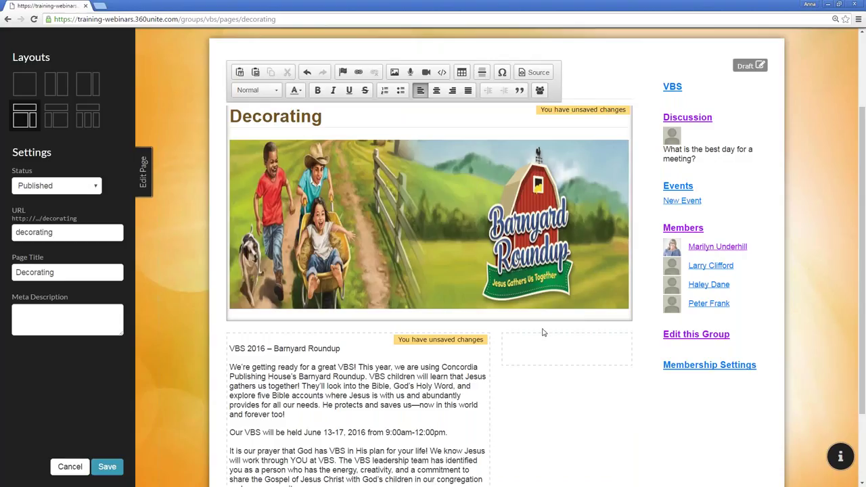
left_click(109, 468)
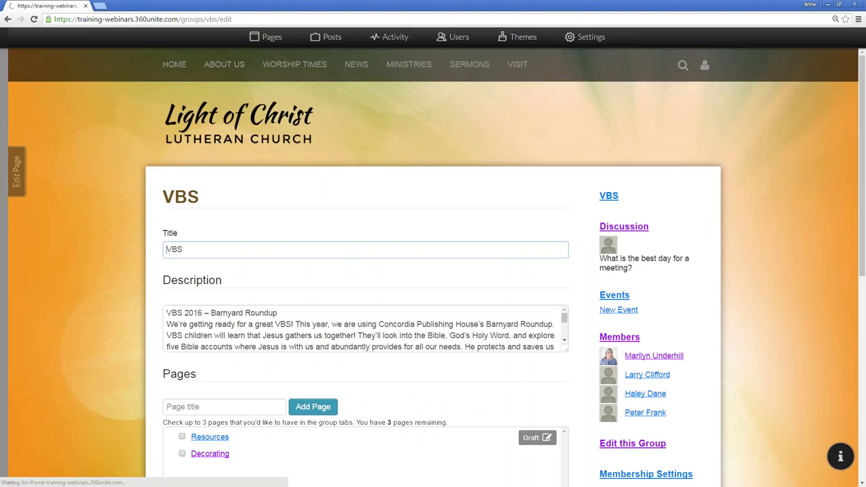
Go to the VBS group's Resources page and put it into page editing mode
scroll(210, 365, "down", 3)
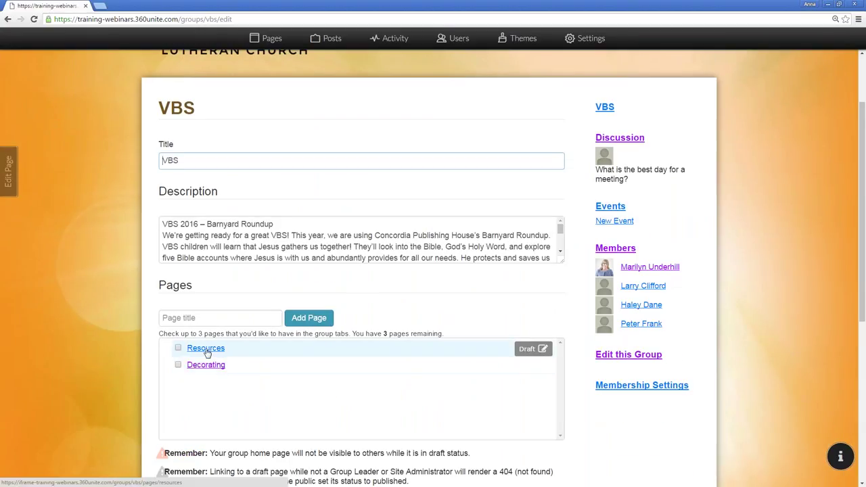
left_click(206, 350)
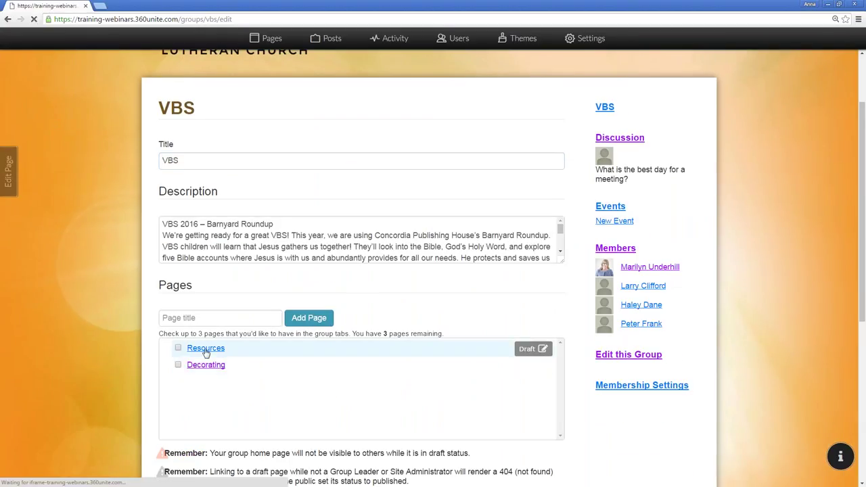
left_click(9, 172)
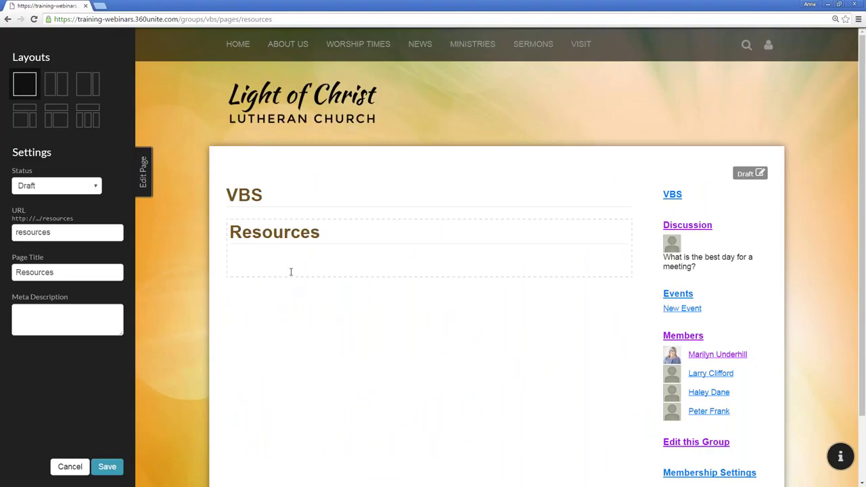
Upload VBS.png and insert it as a downloadable-file link in the Resources content block
left_click(282, 258)
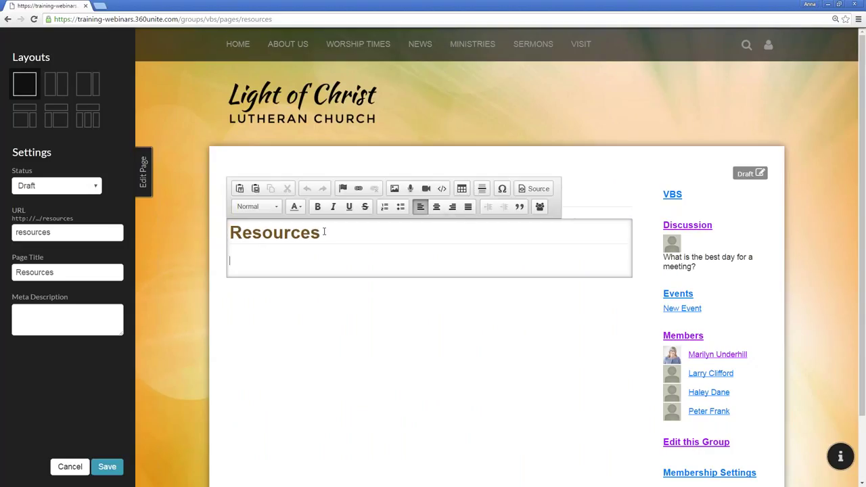
left_click(359, 189)
left_click(483, 215)
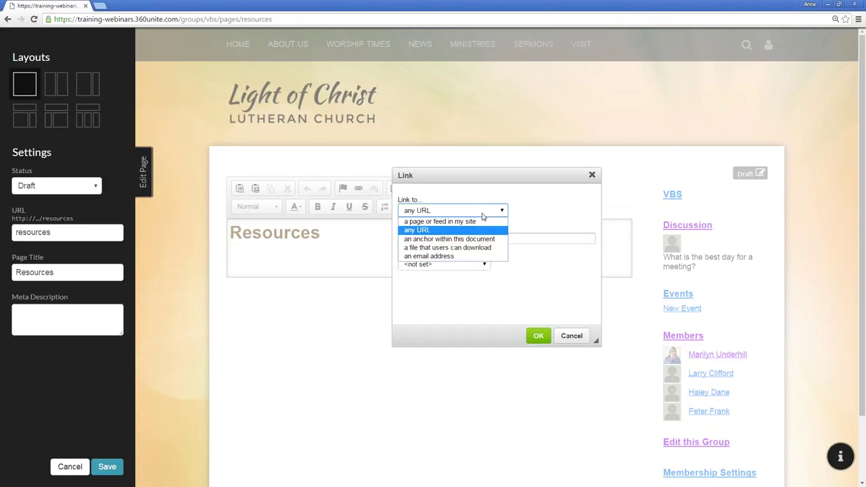
left_click(483, 248)
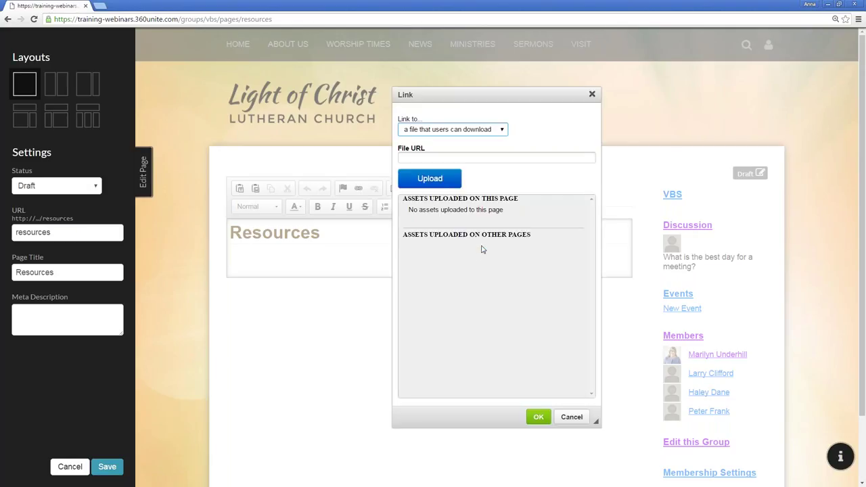
left_click(451, 180)
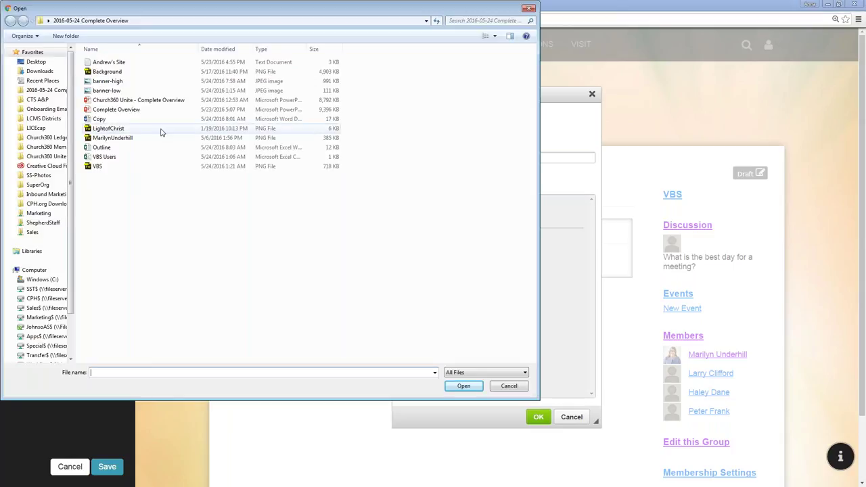
double_click(144, 166)
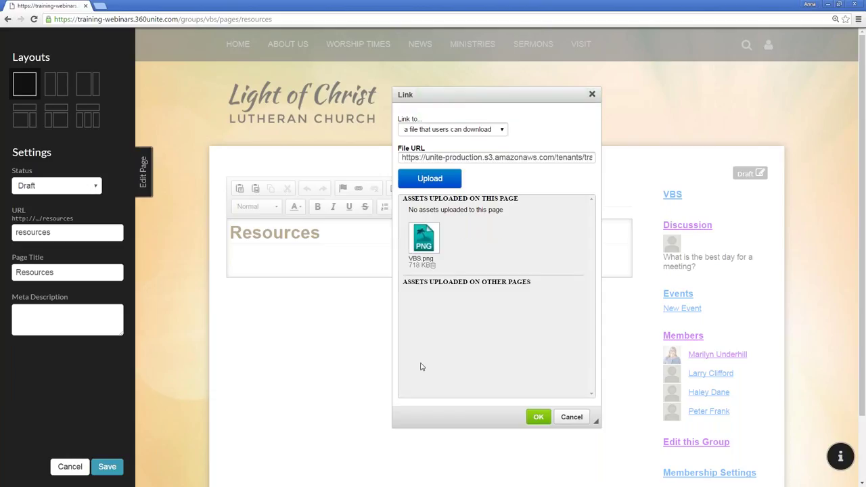
left_click(539, 417)
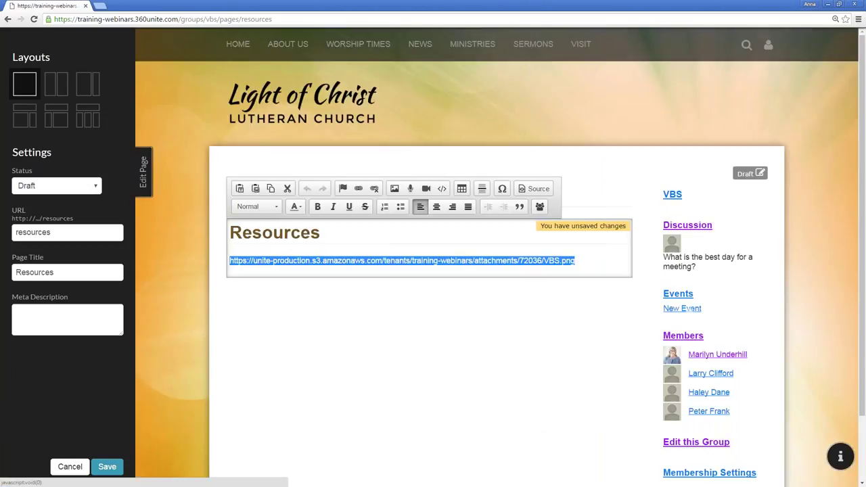
Add the text 'VBS Picture' above the address and link it as a download of VBS.png
left_click(273, 269)
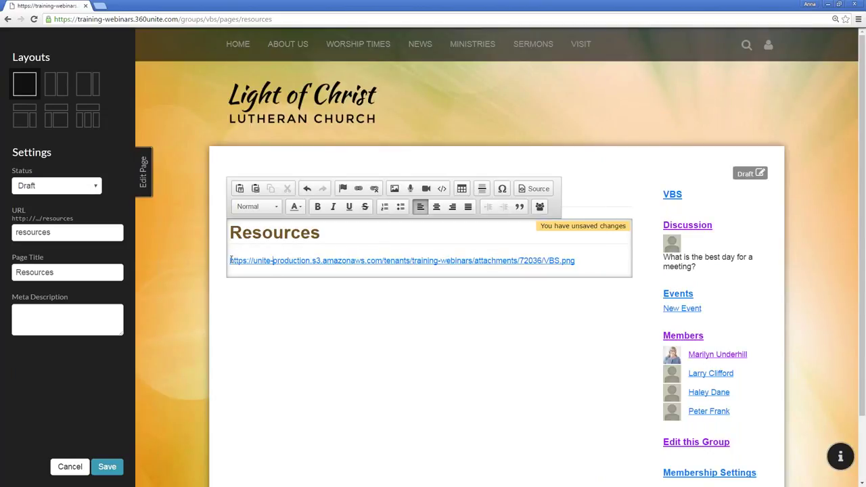
key("Return")
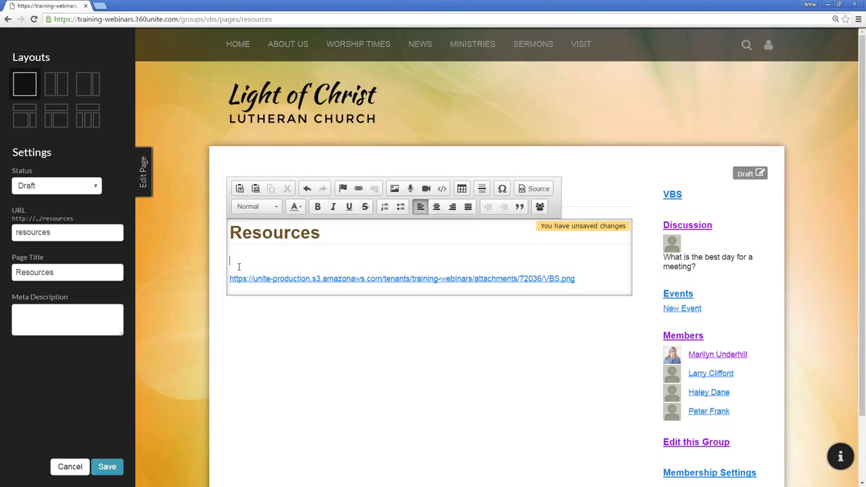
type("F")
key("BackSpace")
type("VBS Picture")
left_click_drag(273, 261, 230, 261)
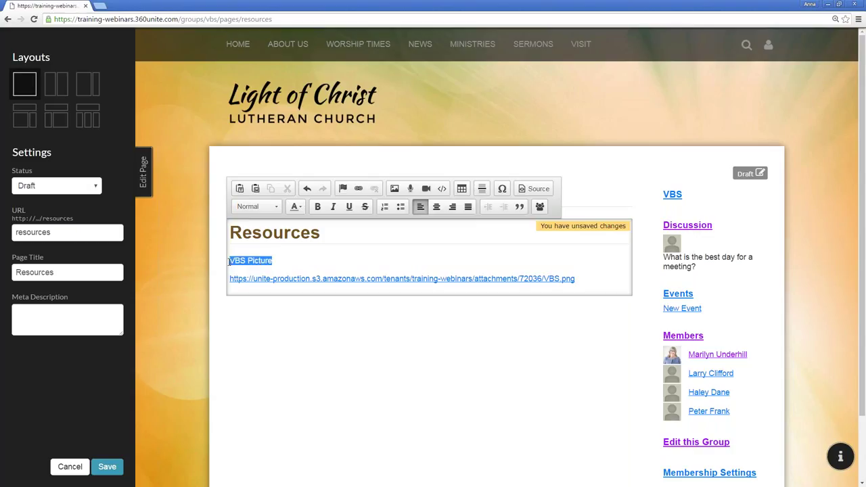
left_click(355, 194)
left_click(452, 211)
left_click(446, 247)
left_click(444, 245)
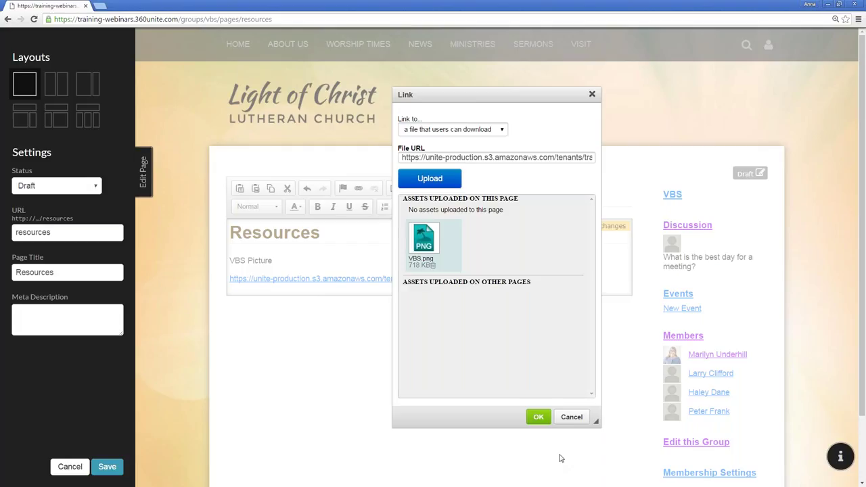
left_click(538, 417)
Remove the leftover raw file address and save the Resources page
left_click(230, 280)
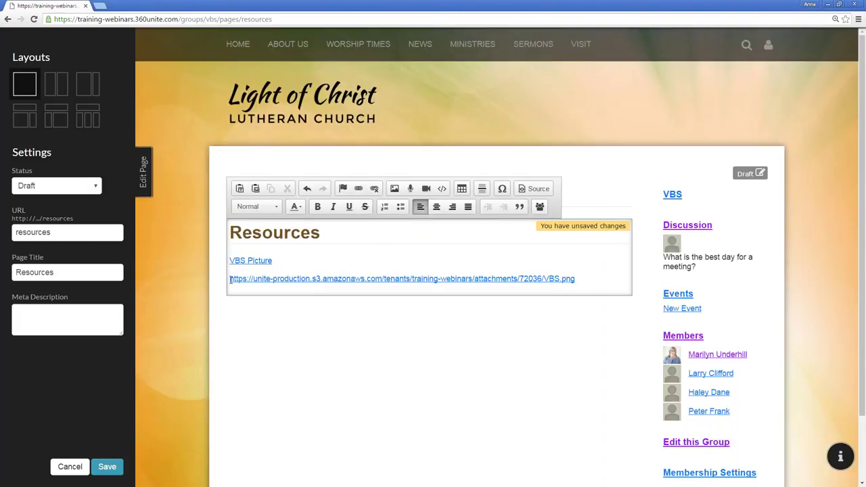
key("ctrl+z")
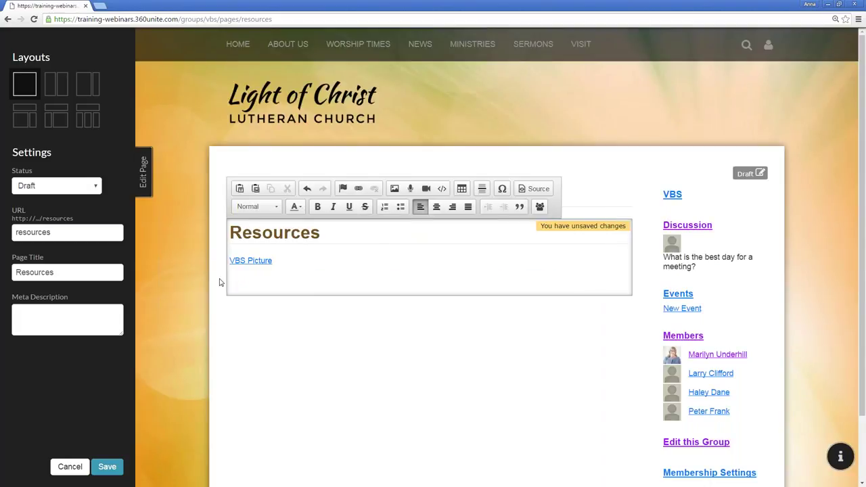
left_click(116, 466)
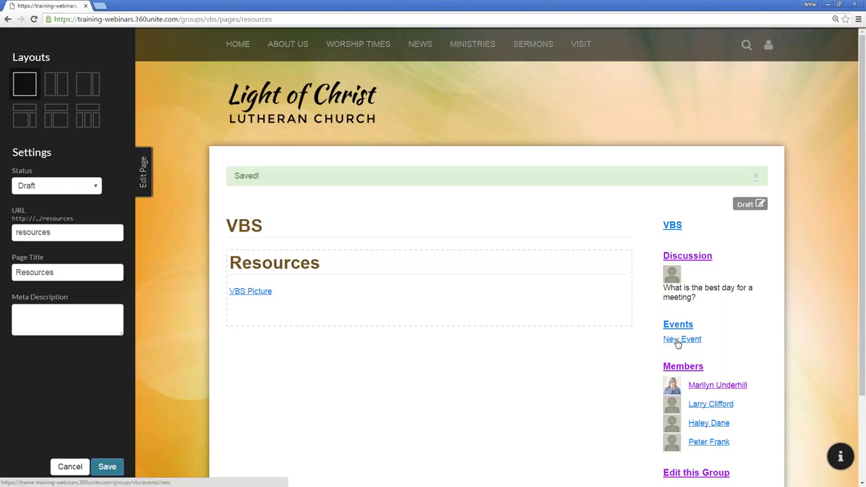
left_click(676, 341)
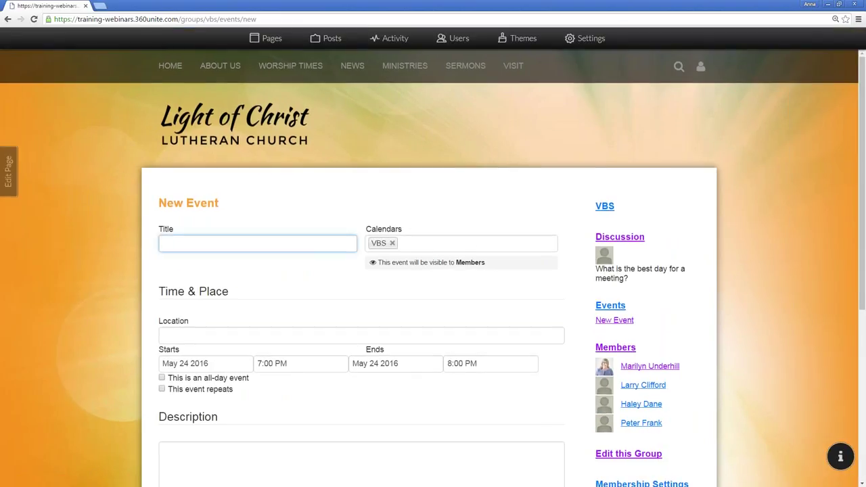
Create 'VBS Planning Meeting' on May 25 2016, 5:00–6:00 PM, set as a repeating event
type("VBS Planning Meeting")
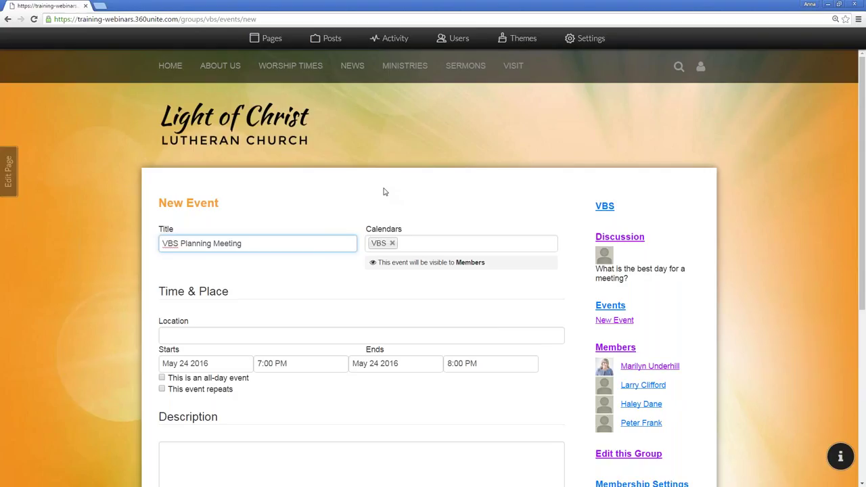
scroll(381, 194, "down", 2)
left_click(183, 273)
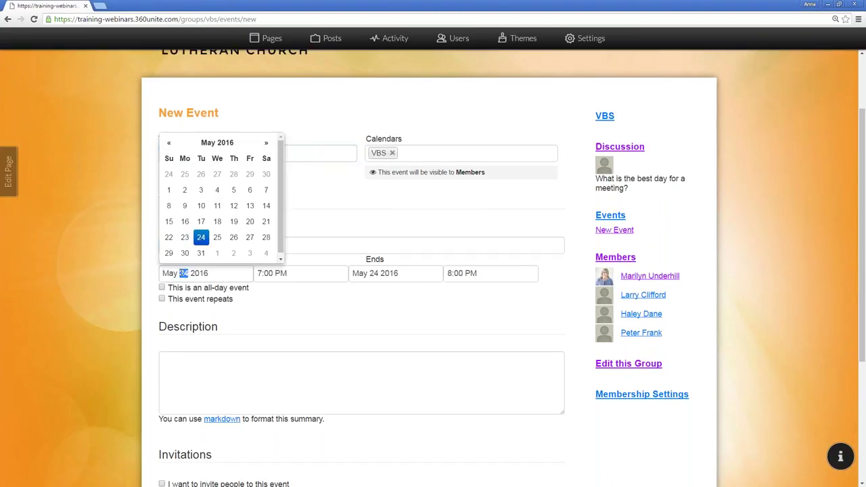
left_click(217, 238)
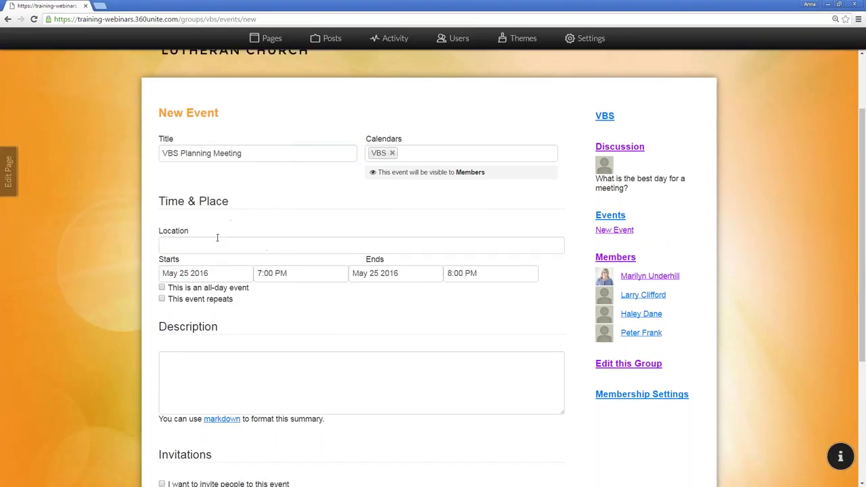
left_click(260, 273)
left_click(254, 270)
key("Down")
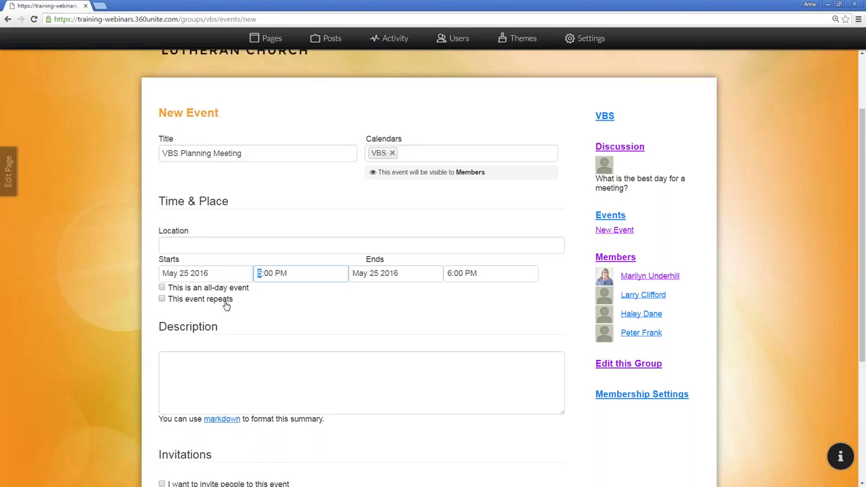
left_click(226, 306)
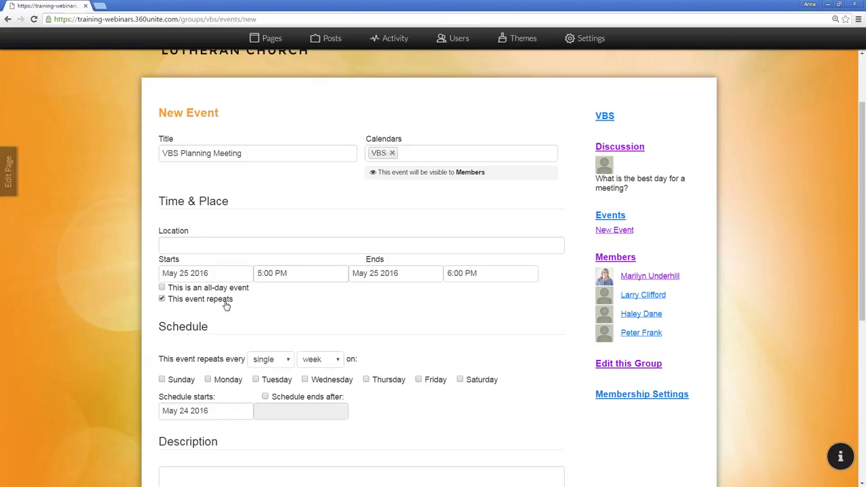
Repeat the meeting every Wednesday, ending the schedule on June 8 2016
left_click(305, 380)
scroll(209, 366, "down", 1)
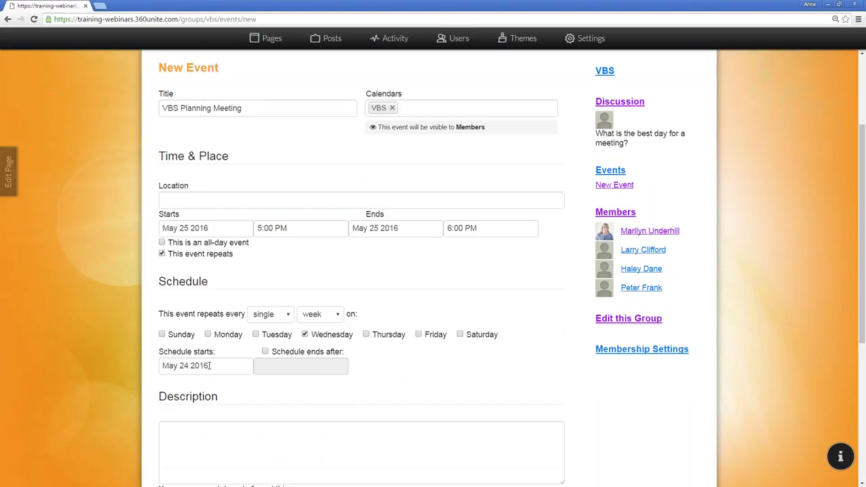
left_click(265, 352)
left_click(280, 366)
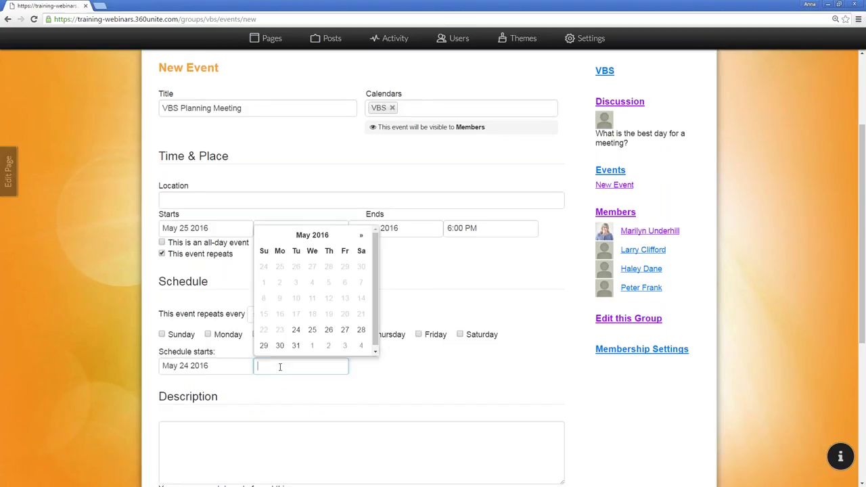
left_click(357, 235)
left_click(312, 282)
left_click(417, 372)
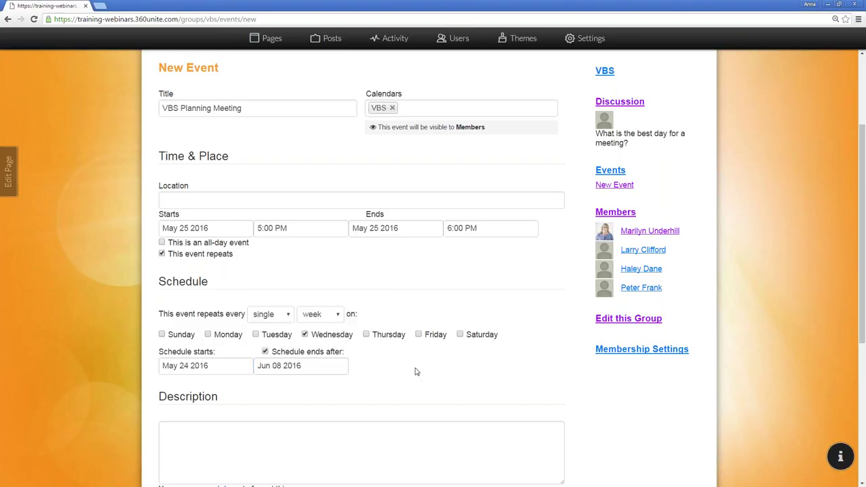
Describe the event as 'Here's our event planning page!'
scroll(416, 371, "down", 1)
left_click(242, 341)
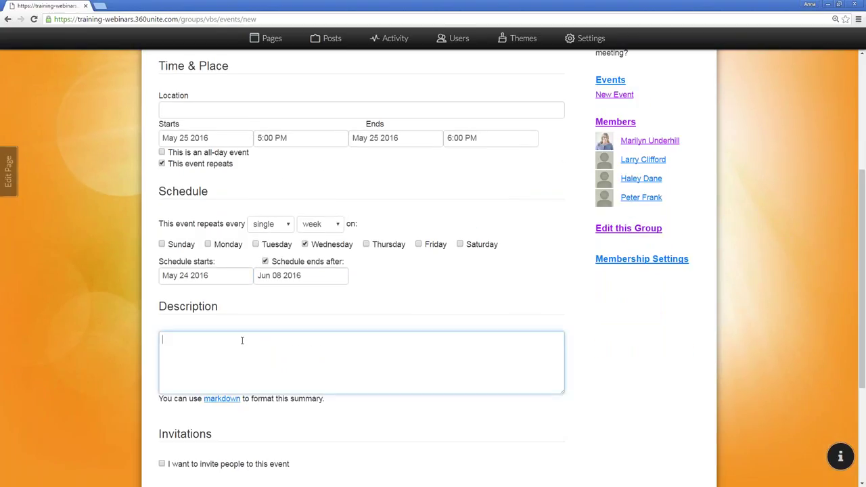
type("Here's our event planning page!")
scroll(302, 366, "down", 1)
scroll(302, 366, "down", 1)
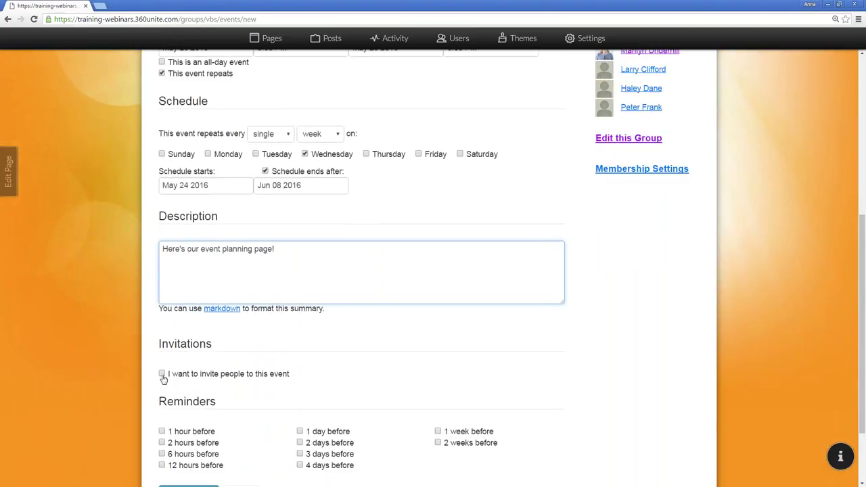
Turn on invitations and invite all three group members
left_click(162, 374)
scroll(362, 271, "down", 2)
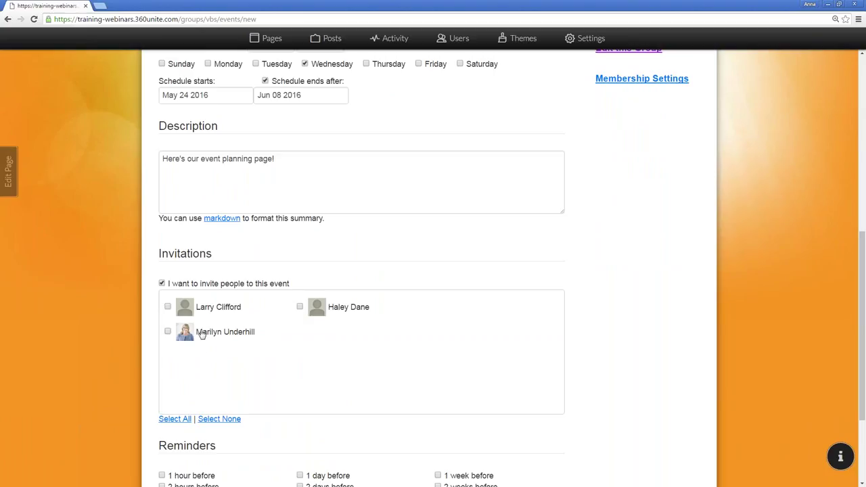
left_click(203, 336)
left_click(208, 311)
left_click(334, 312)
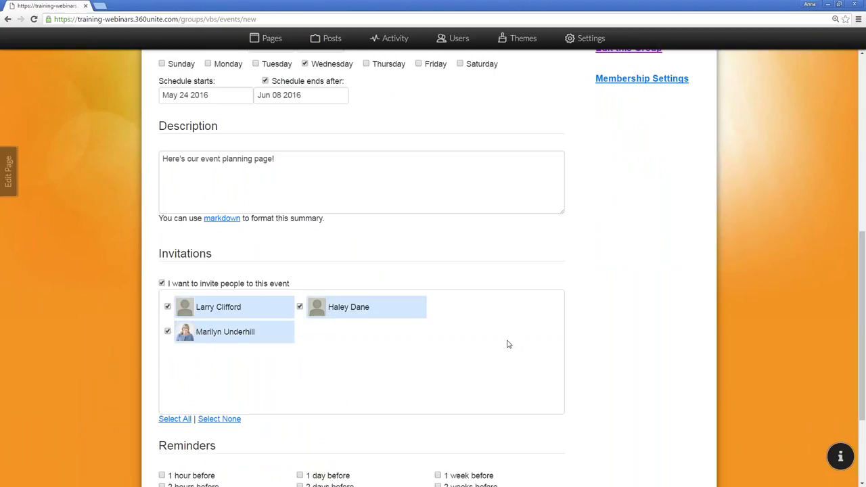
Add a one-day-before reminder and create the repeating VBS Planning Meeting
scroll(508, 345, "down", 1)
scroll(508, 345, "down", 3)
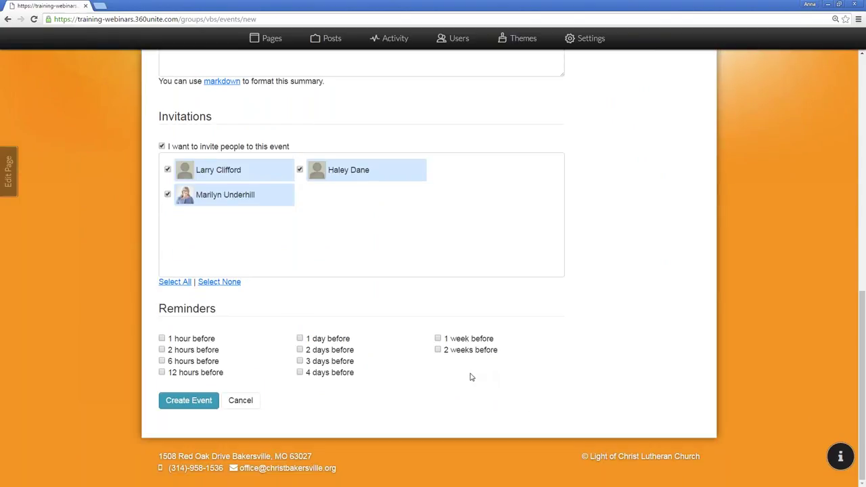
left_click(325, 340)
left_click(173, 408)
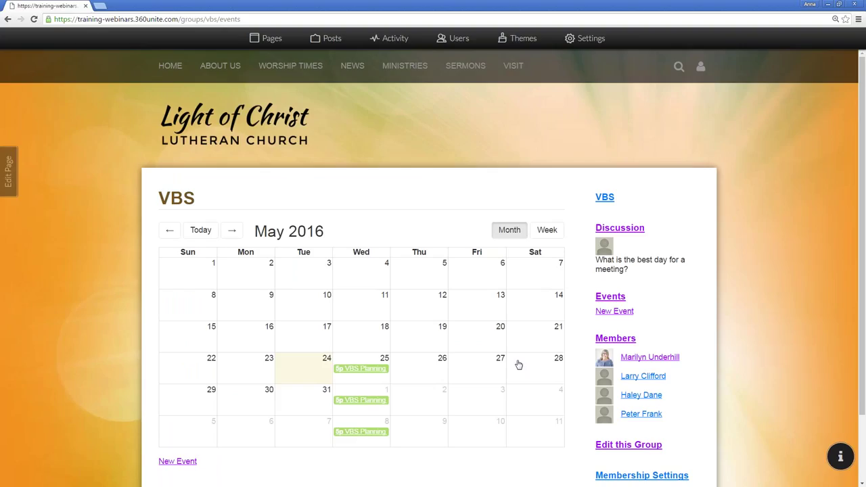
Advance the VBS calendar to June 2016, showing the June 1 and June 8 meetings
scroll(487, 357, "down", 2)
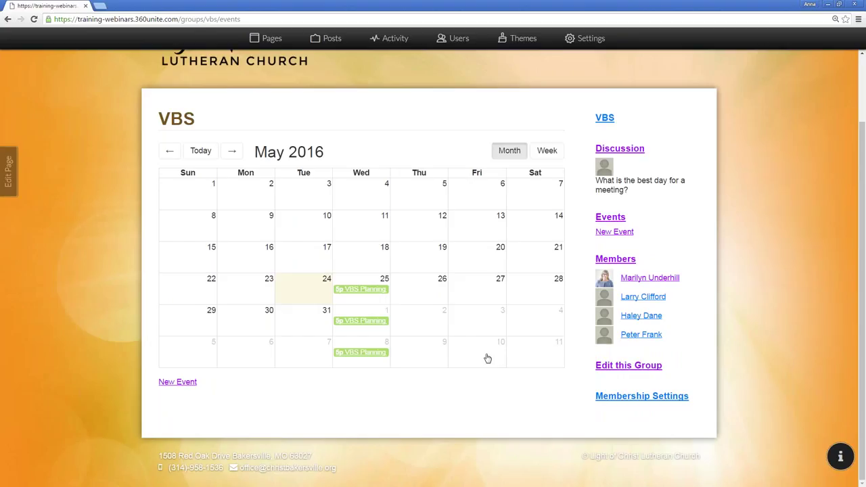
left_click(232, 152)
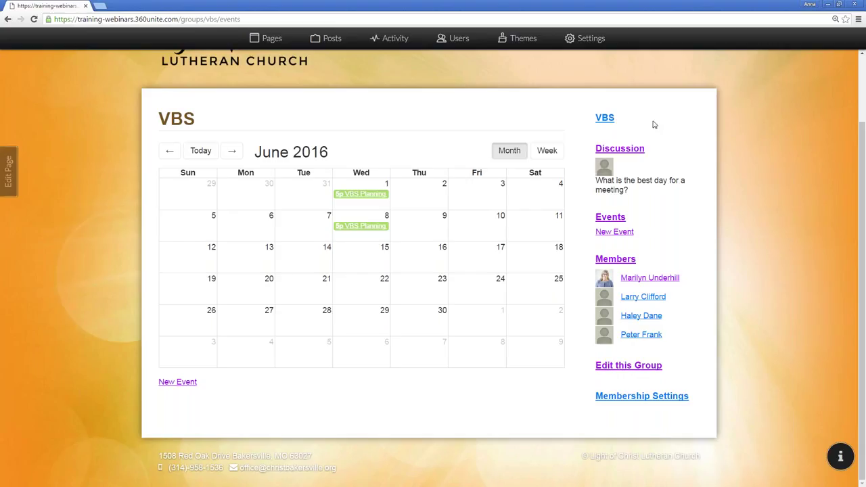
scroll(589, 60, "up", 2)
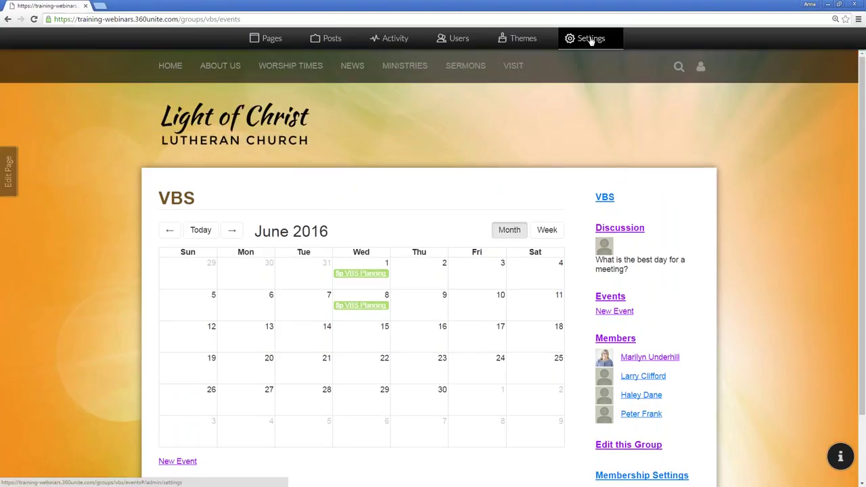
Open the Calendars list in site Settings, ready to name a new calendar
left_click(591, 39)
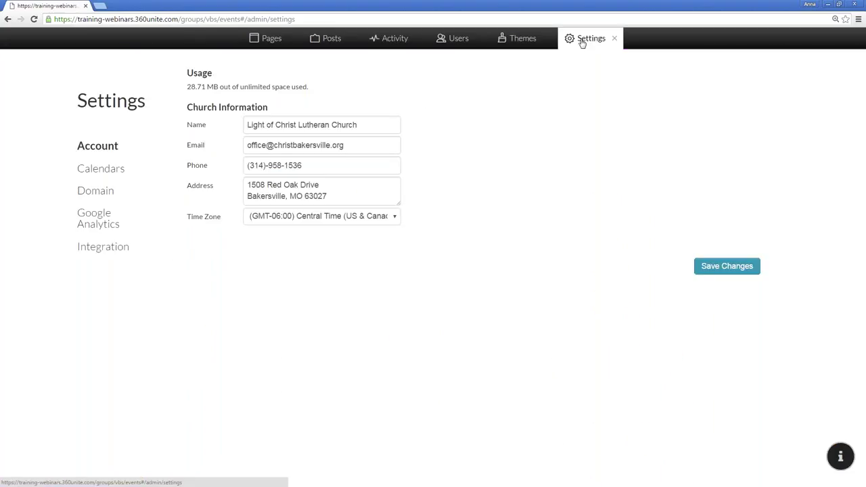
left_click(103, 171)
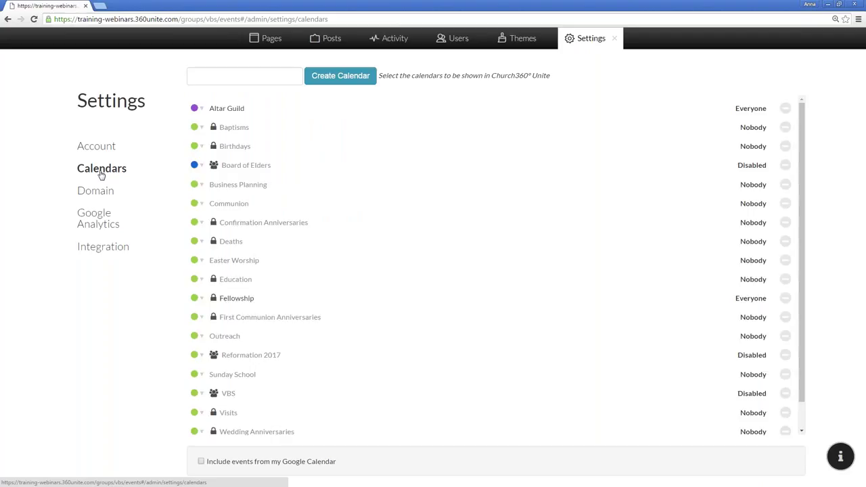
left_click(257, 77)
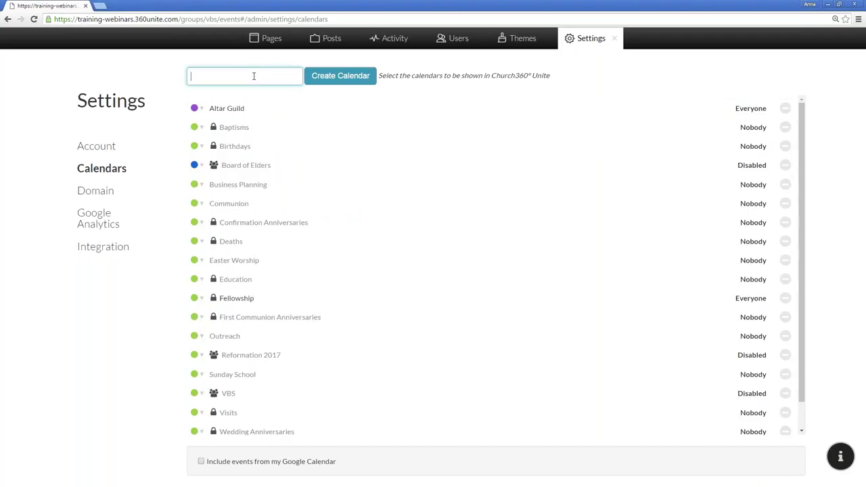
Create the Children's Ministry calendar and colour it red
type("Chr")
type("ldren's")
type(" Minis")
type("try")
left_click(329, 80)
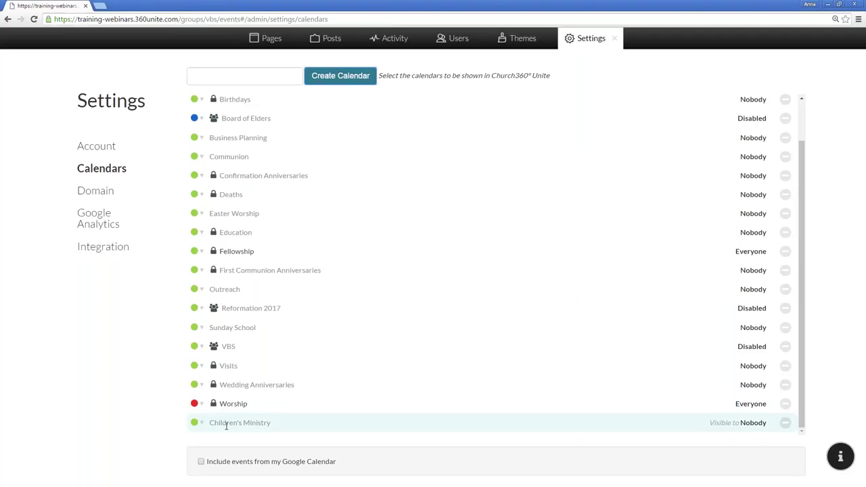
left_click(201, 424)
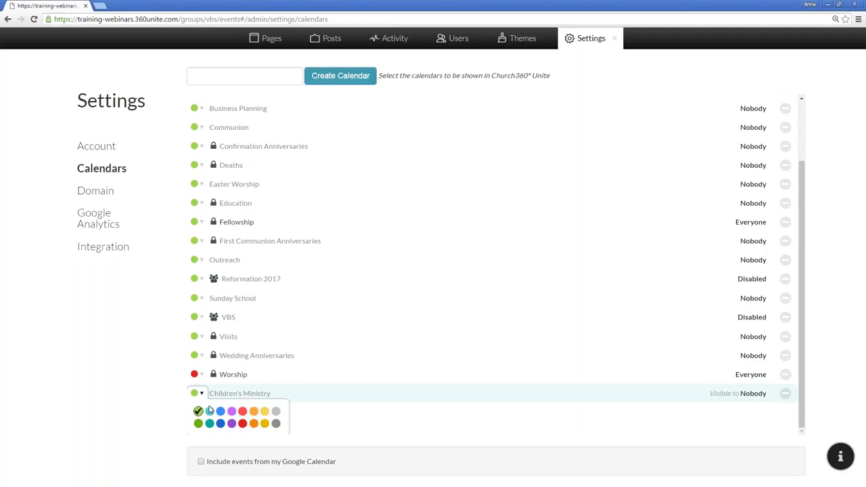
left_click(243, 414)
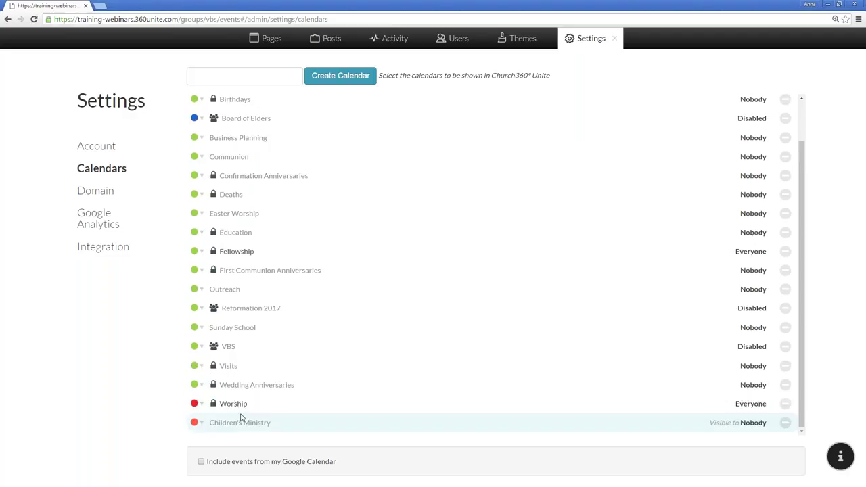
Make Children's Ministry visible to Everyone, save it, and close Settings
left_click(602, 425)
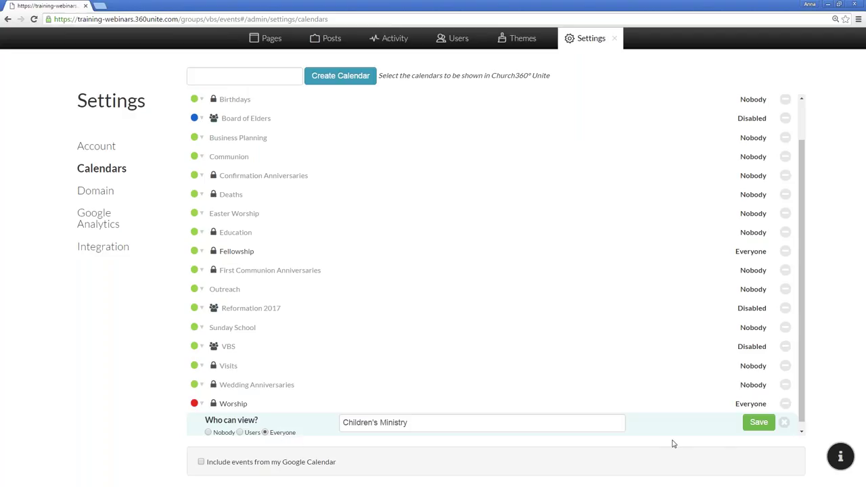
left_click(759, 423)
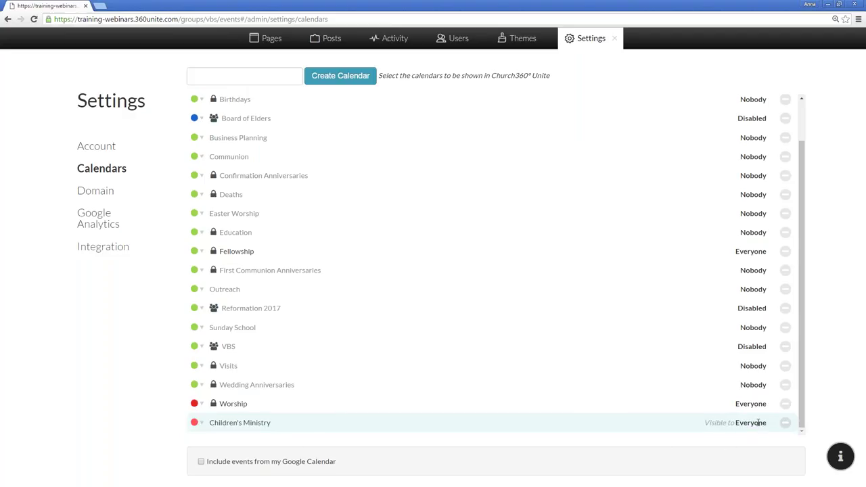
left_click(617, 40)
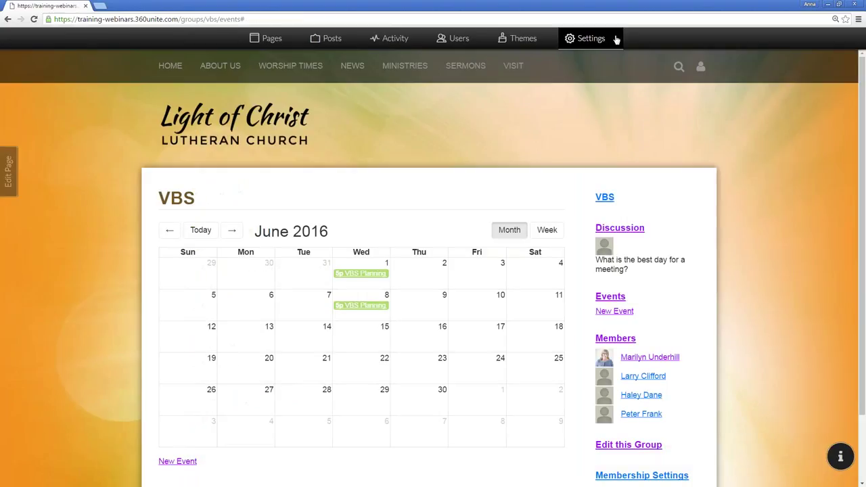
Open a blank New Event form from the main church Calendar
mouse_move(409, 61)
mouse_move(357, 66)
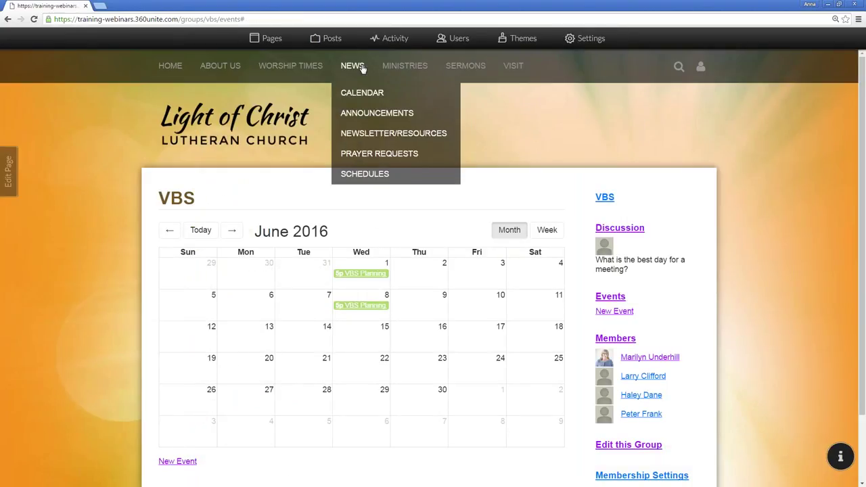
left_click(363, 94)
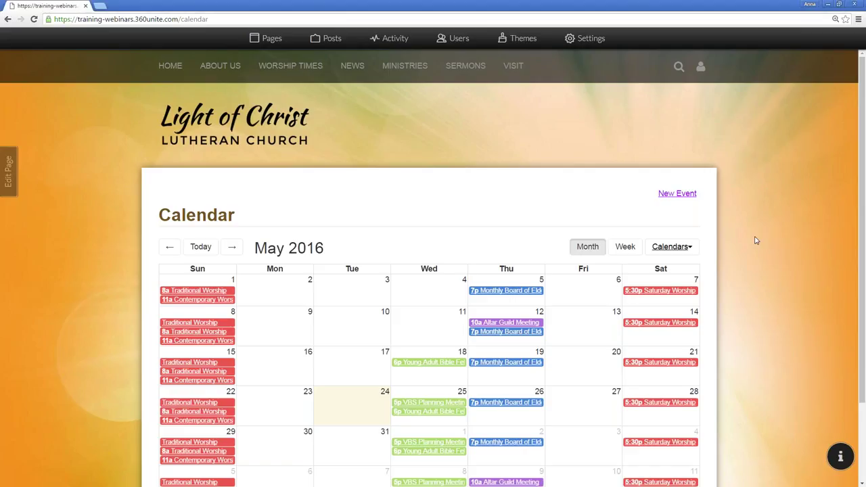
left_click(684, 195)
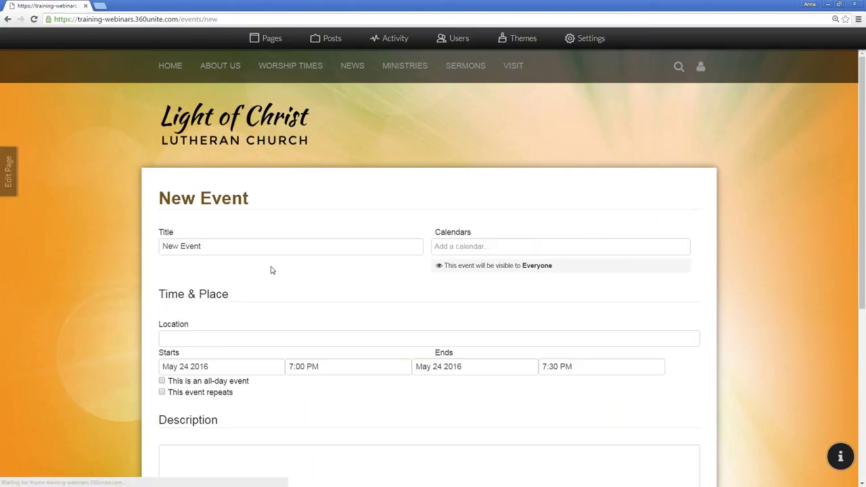
Title the event 'Vacation Bible School' and put it on the Children's Ministry calendar
left_click(234, 245)
key("BackSpace")
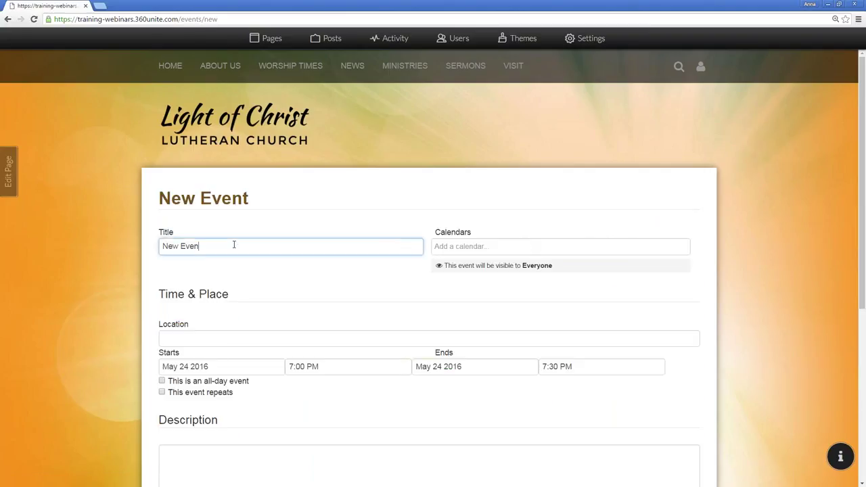
key("BackSpace")
key("BackSpace")
key("BackSpace")
key("BackSpace")
key("BackSpace")
key("BackSpace")
key("BackSpace")
key("BackSpace")
type("Vacation bi")
key("BackSpace")
key("BackSpace")
type("Bible School")
key("Tab")
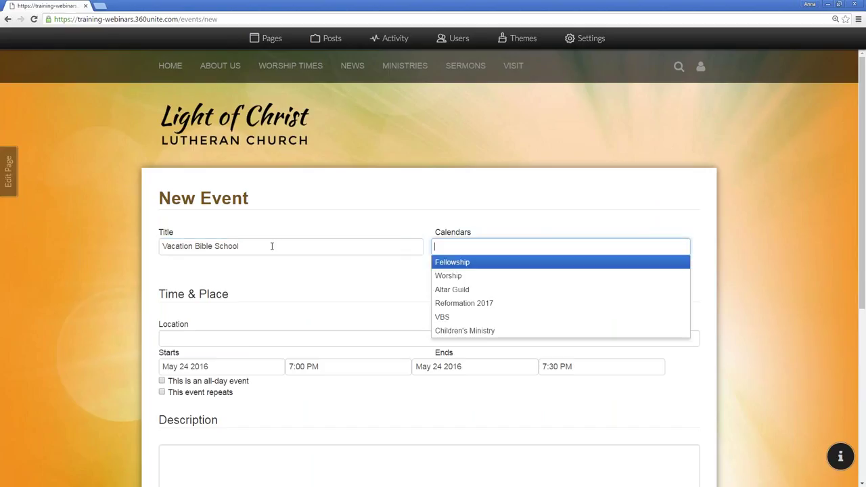
left_click(523, 332)
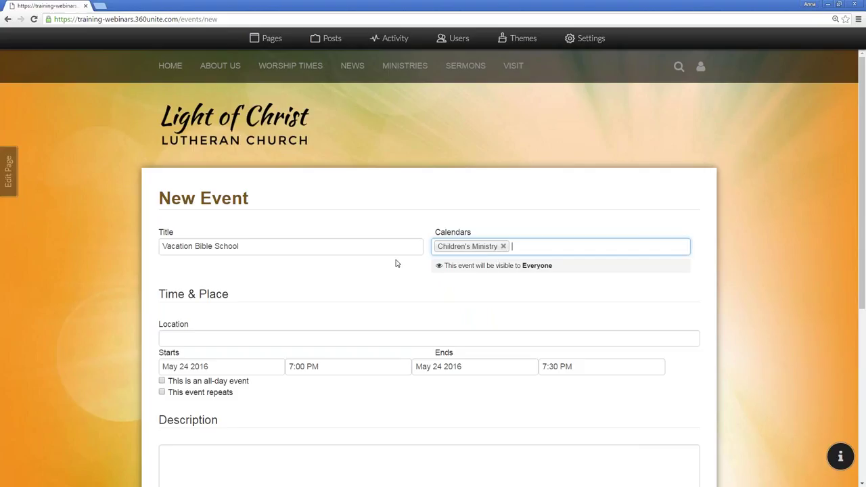
left_click(249, 250)
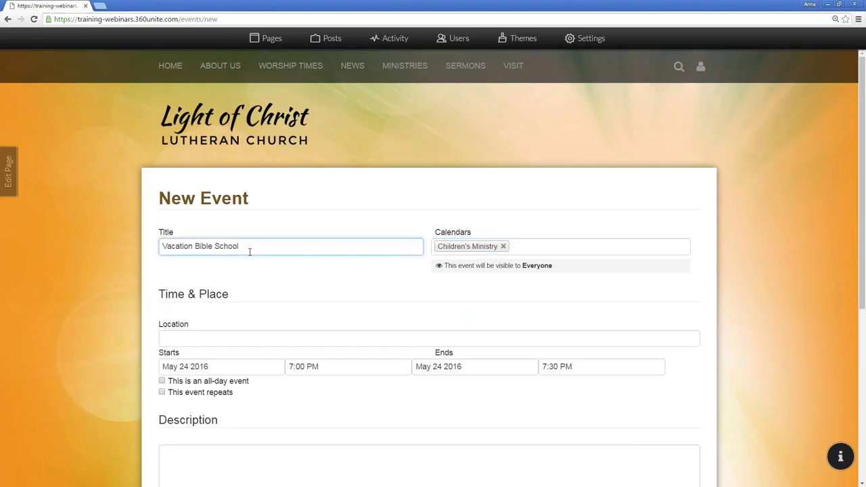
left_click(787, 238)
Set the event's start date to June 13 2016
scroll(788, 238, "down", 2)
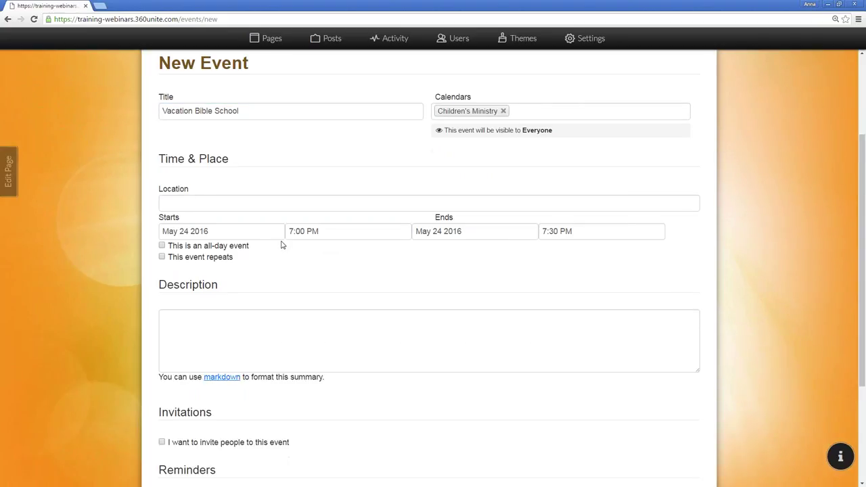
double_click(189, 231)
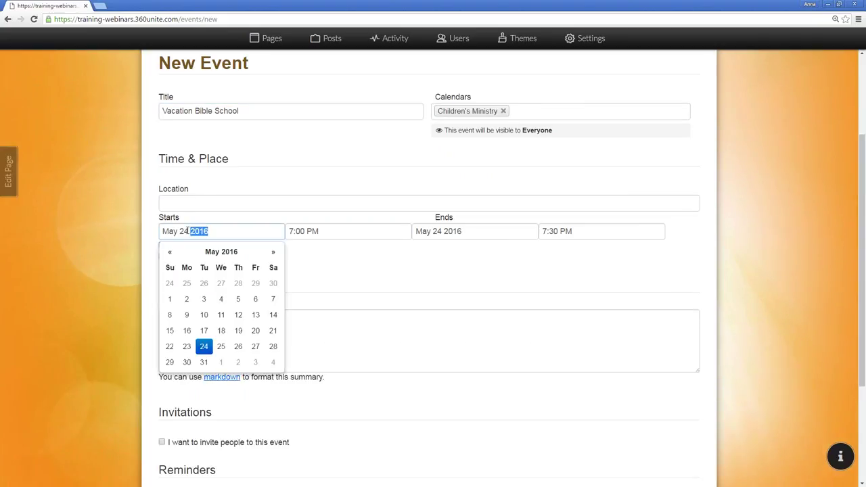
left_click(274, 258)
left_click(274, 257)
left_click(274, 257)
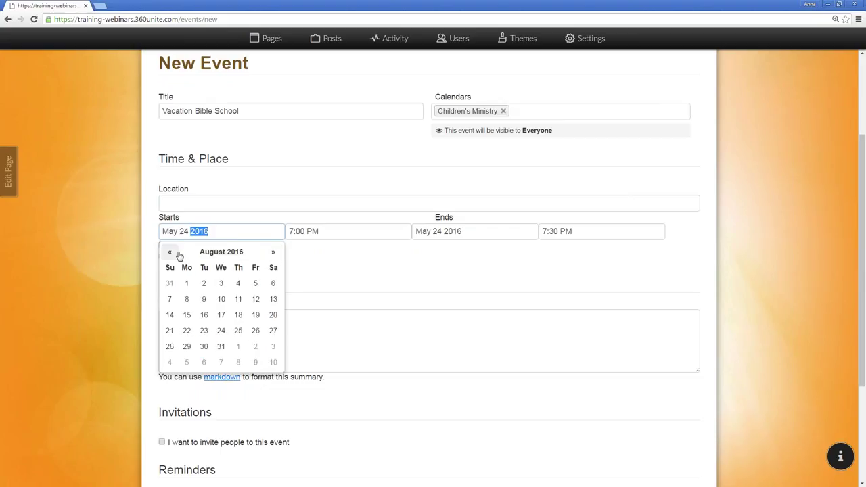
left_click(178, 254)
left_click(178, 254)
left_click(188, 316)
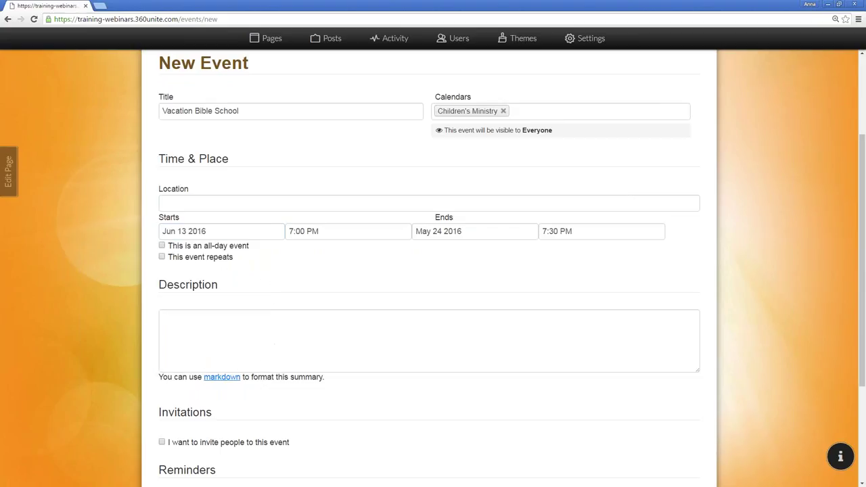
Set the event time to 5:00 PM through 7:00 PM
double_click(298, 231)
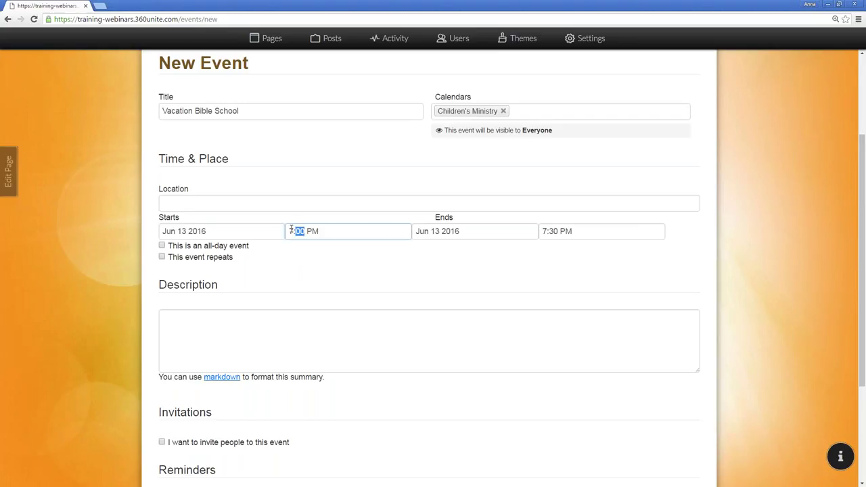
left_click(292, 231)
type("5")
left_click(543, 231)
type("7")
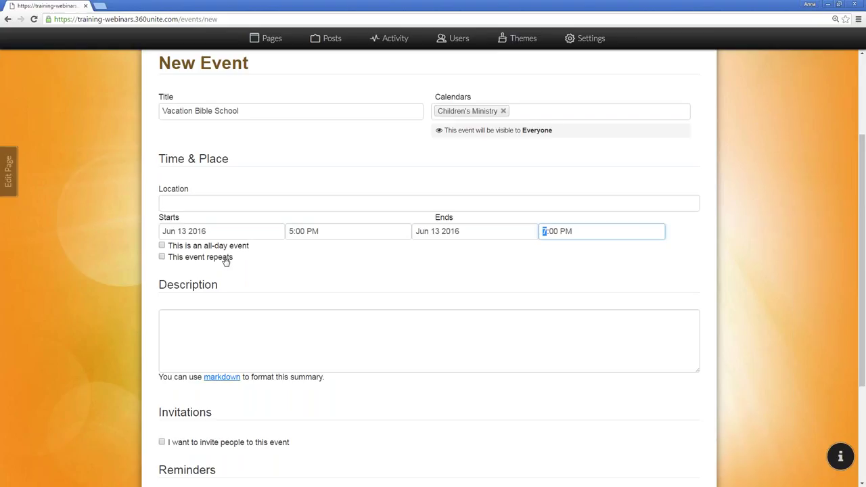
Make the event repeat every Monday through Friday
left_click(226, 262)
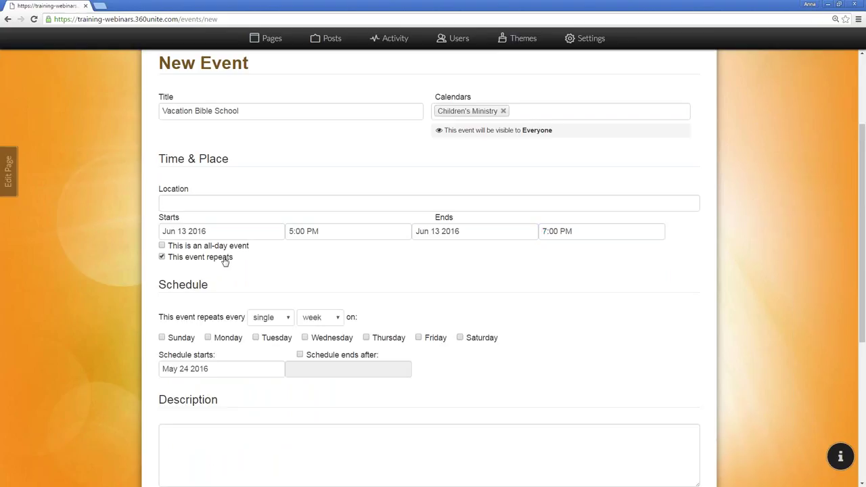
left_click(222, 343)
left_click(277, 342)
left_click(316, 340)
left_click(387, 338)
left_click(436, 342)
Run the repeat schedule from June 13 to June 17 2016
double_click(200, 369)
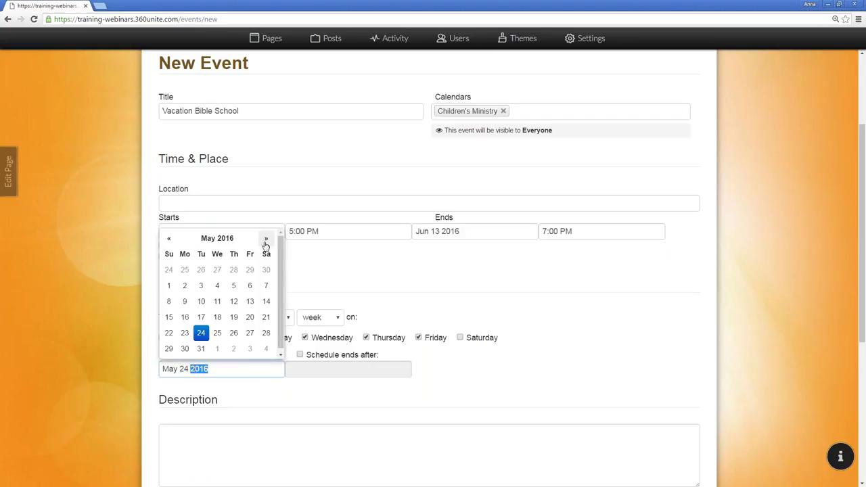
left_click(265, 238)
left_click(185, 301)
scroll(526, 365, "down", 1)
scroll(526, 363, "down", 1)
left_click(300, 264)
left_click(311, 276)
left_click(376, 210)
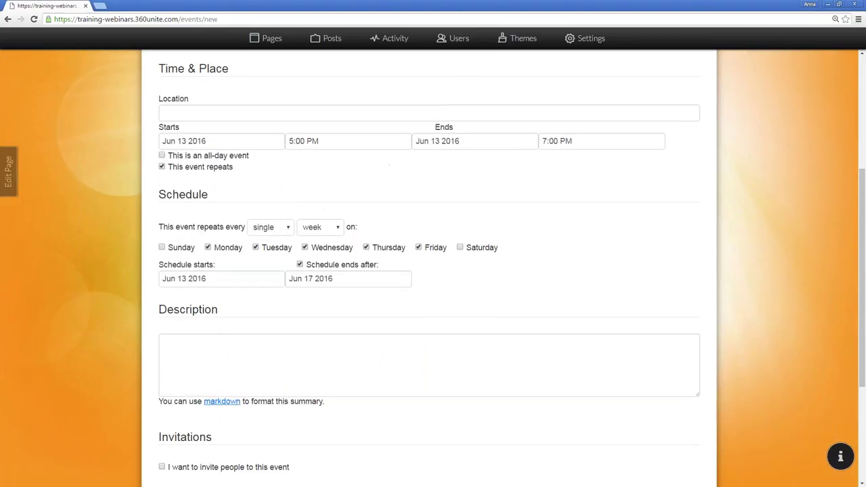
Describe the event as 'Welcome to VBS Barnyard Roundup!'
left_click(378, 366)
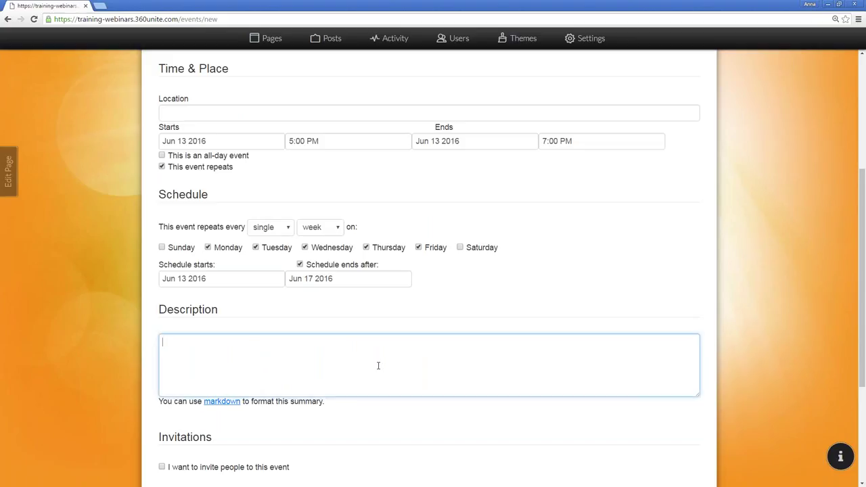
type("Welcome to VBS Barn")
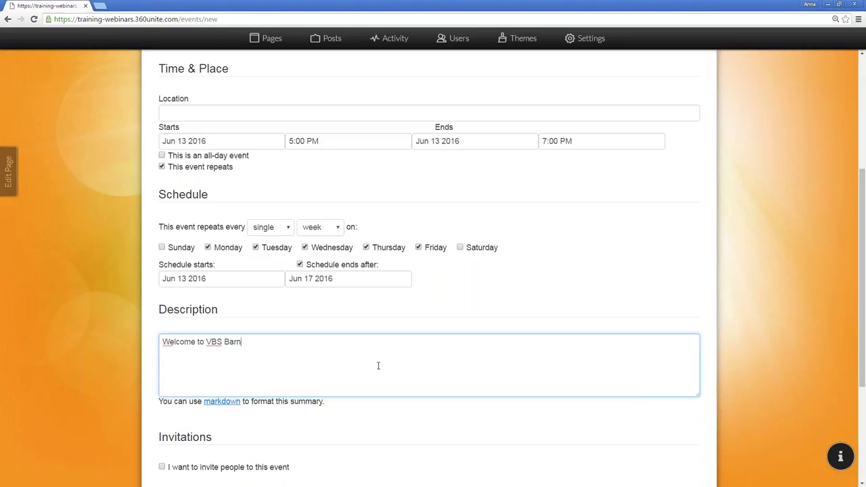
type("yard Roundup!")
left_click(456, 409)
scroll(447, 408, "down", 2)
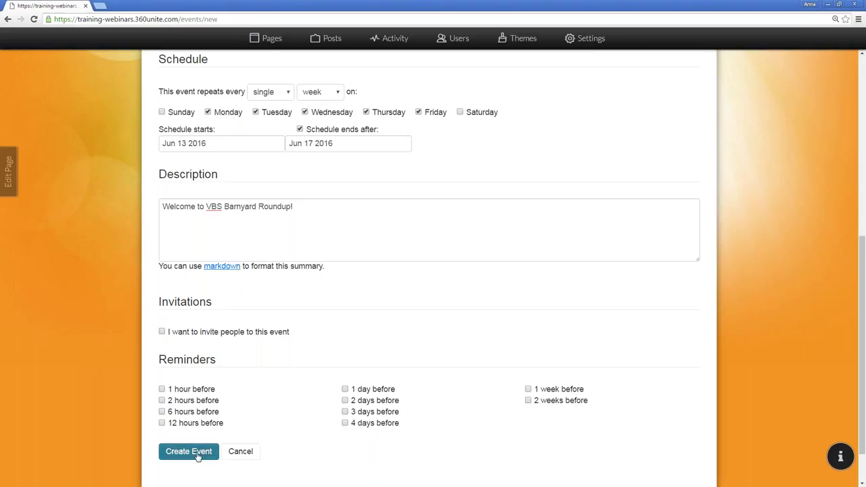
Create the Vacation Bible School event and mark yourself as going
left_click(197, 456)
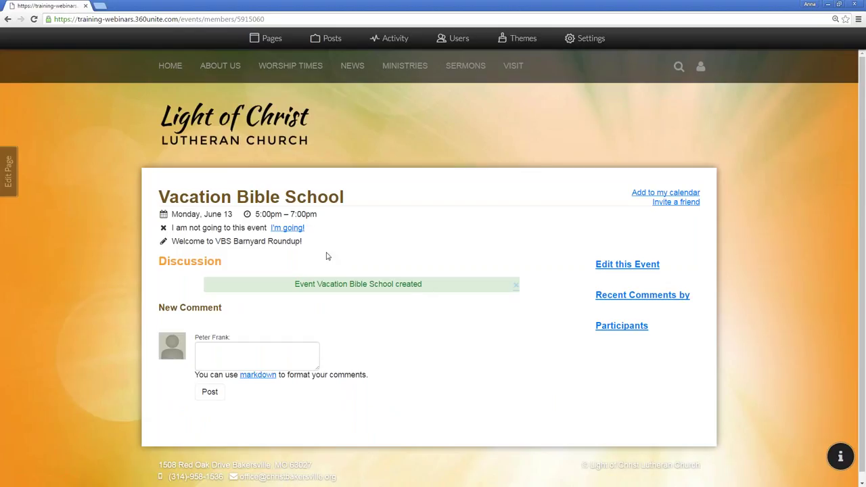
left_click(282, 231)
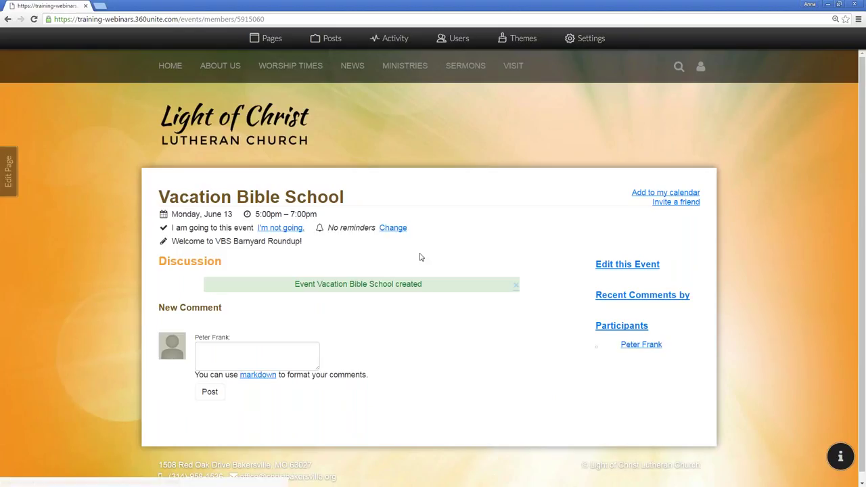
left_click(230, 352)
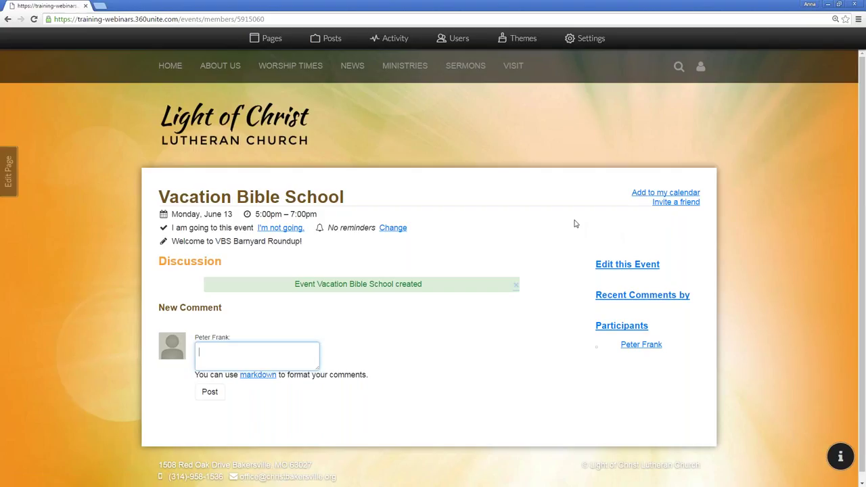
mouse_move(353, 66)
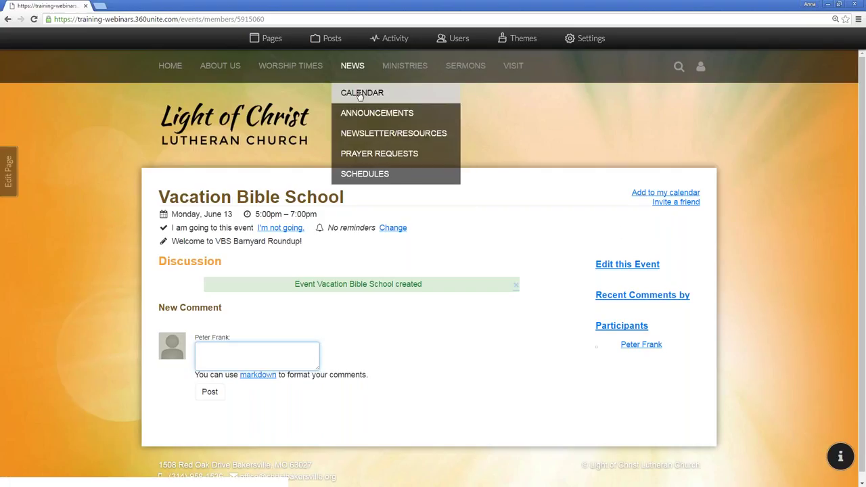
Move the main church Calendar to June 2016 and check the Vacation Bible School entries on June 13–17
left_click(360, 96)
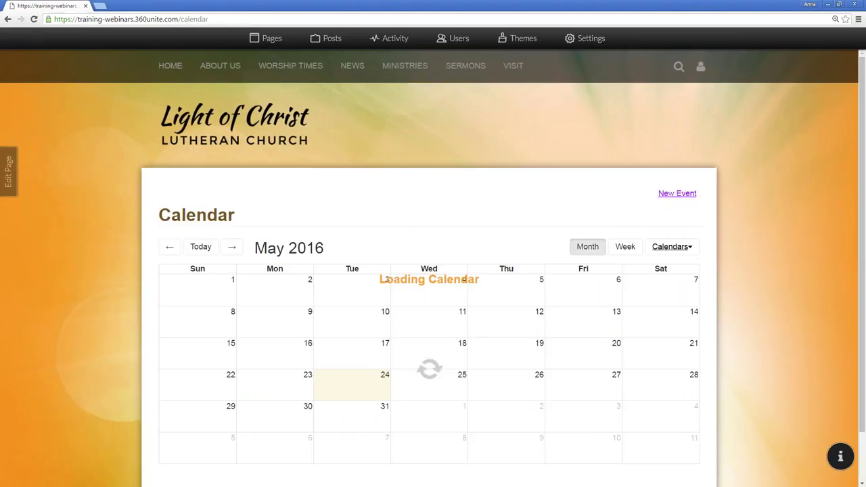
left_click(234, 251)
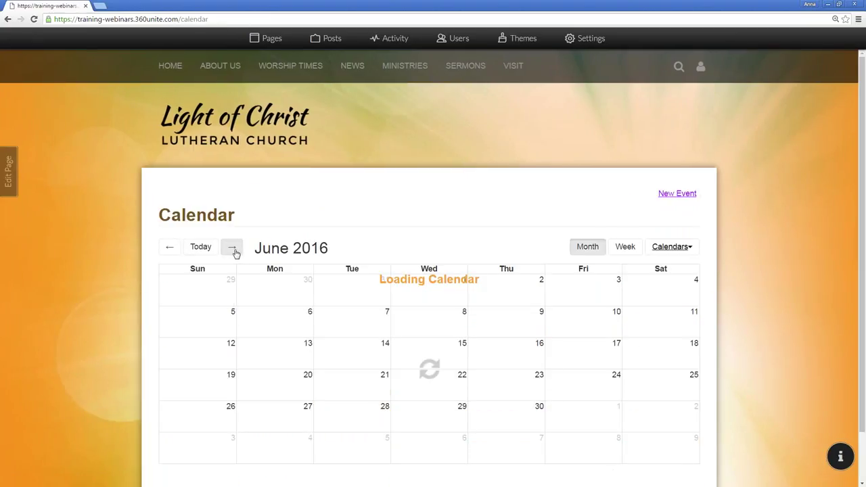
scroll(267, 268, "down", 2)
mouse_move(299, 285)
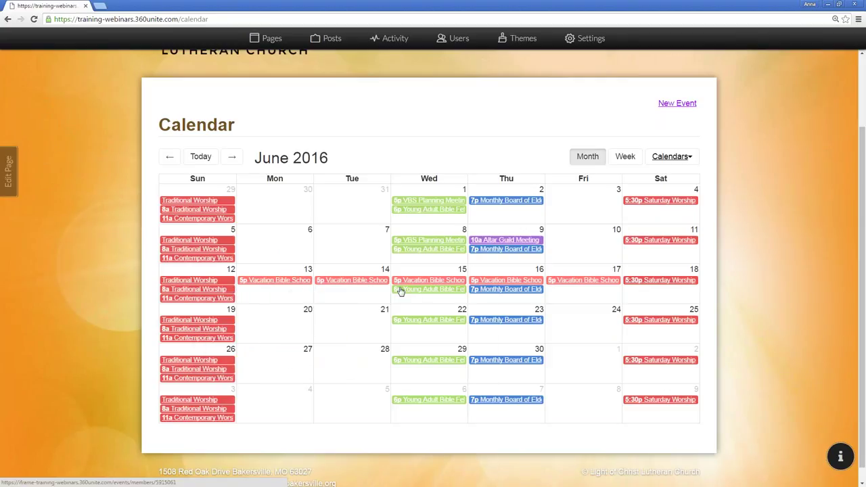
mouse_move(417, 288)
mouse_move(572, 282)
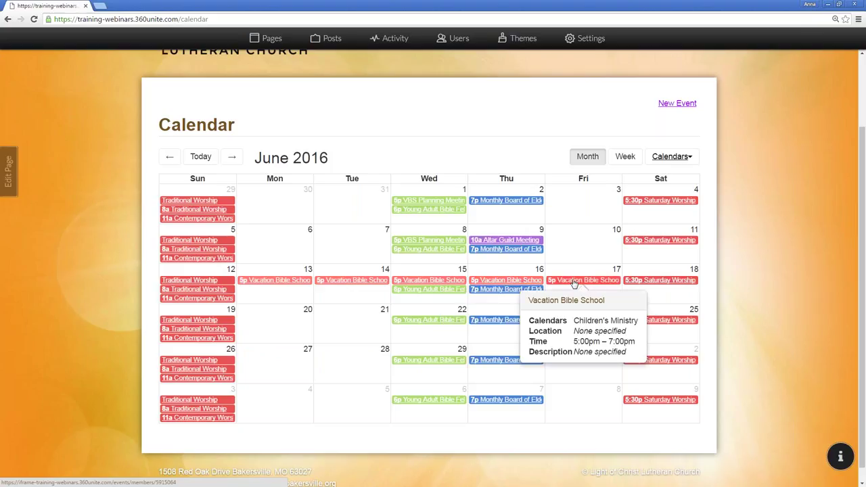
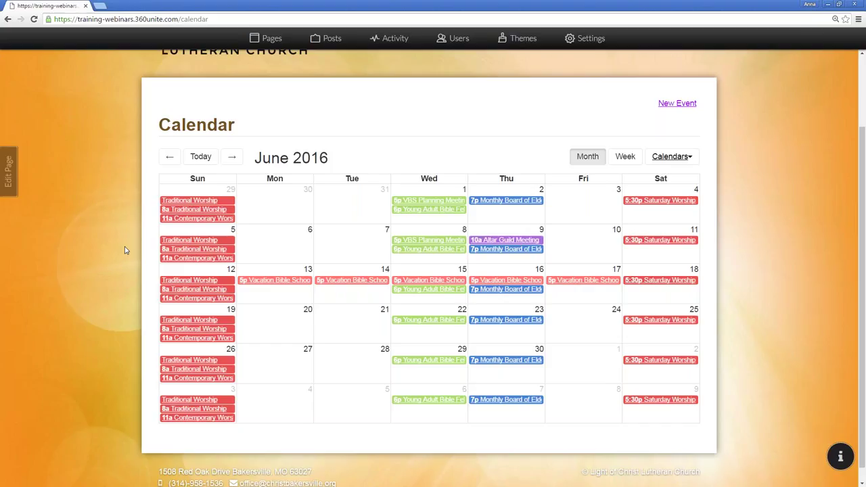
Uncheck the Reformation 2017, VBS and Board of Elders calendars in the Calendars list
left_click(691, 160)
left_click(608, 233)
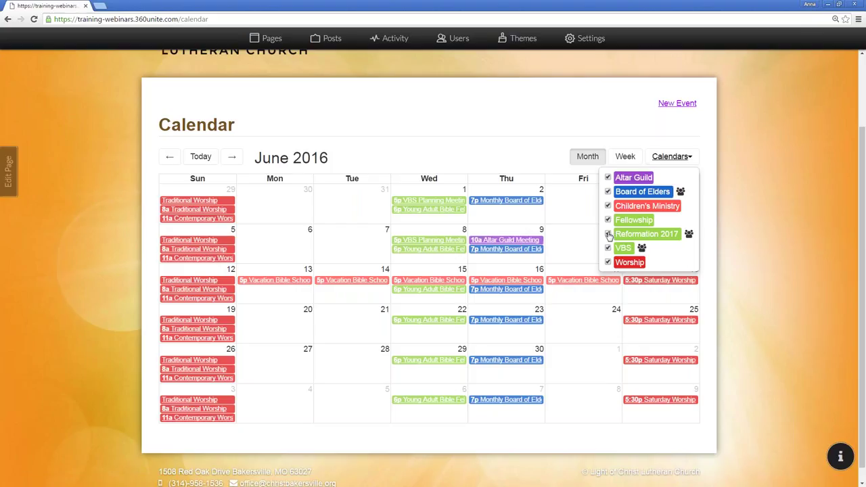
left_click(607, 248)
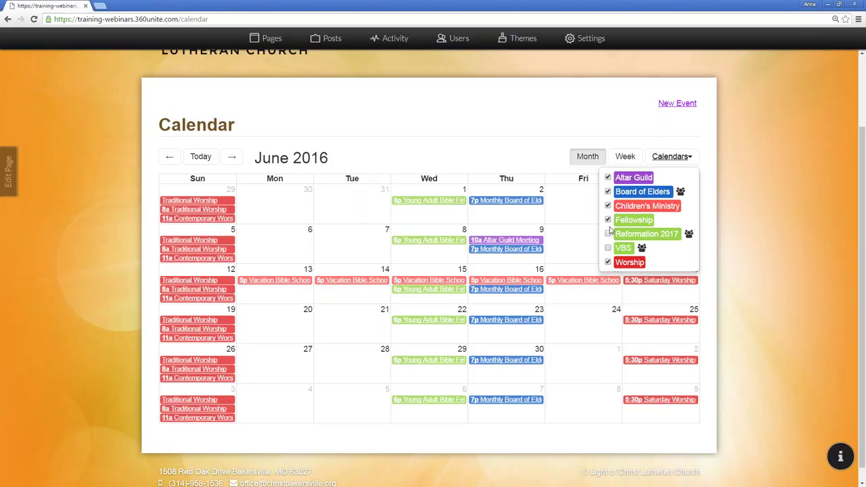
left_click(608, 192)
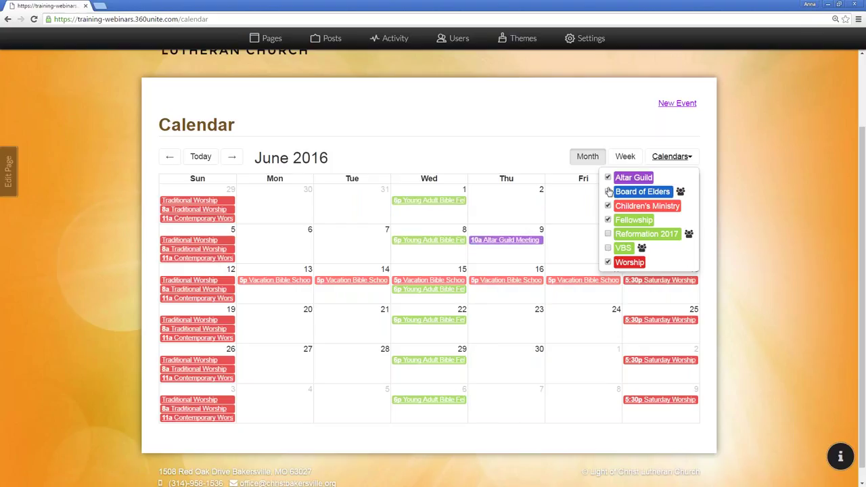
left_click(688, 162)
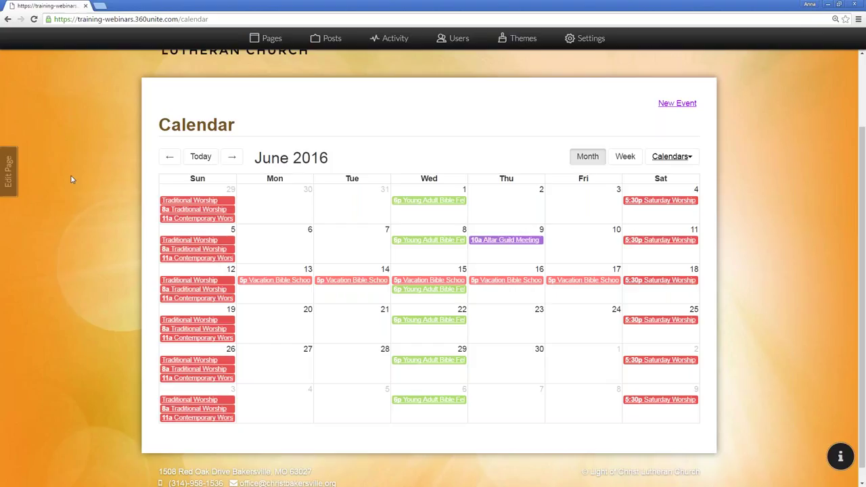
Add a blank page from the Pages tab and name it 'Vacation Bible School'
left_click(274, 39)
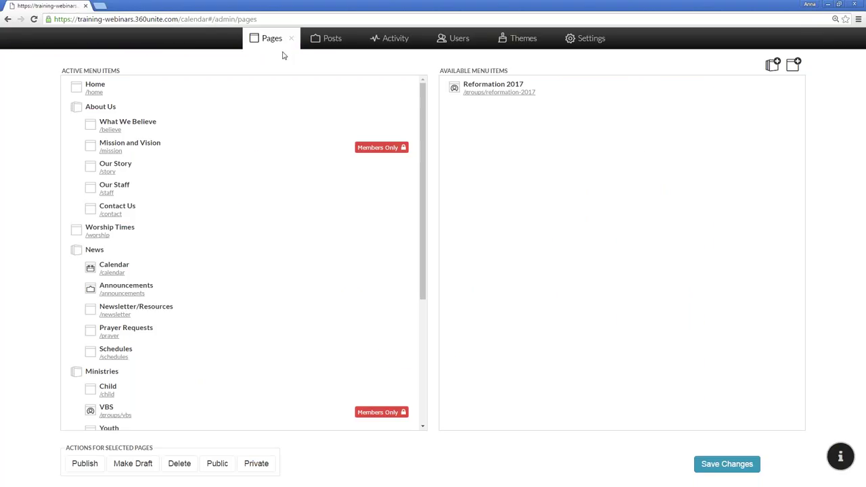
left_click(795, 68)
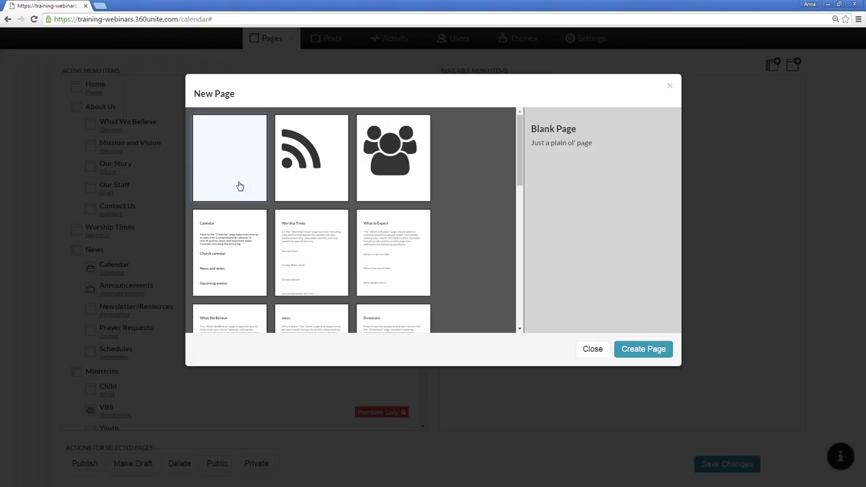
left_click(643, 349)
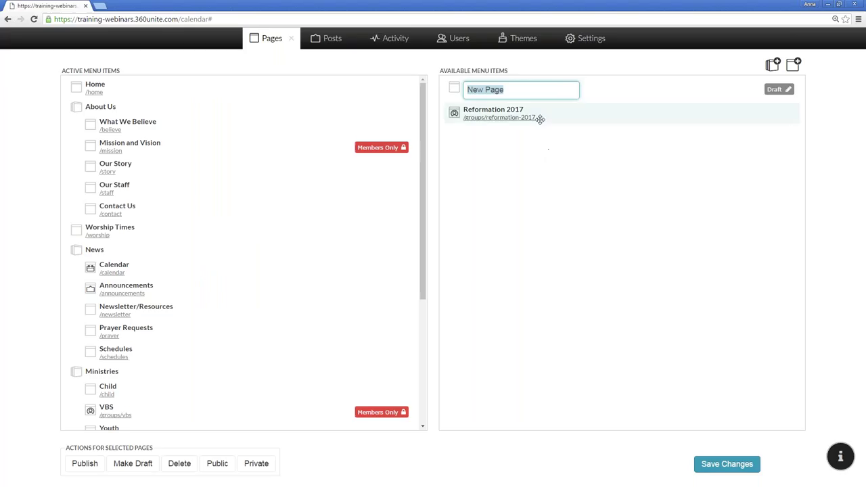
key("BackSpace")
type("Vacation Bible School")
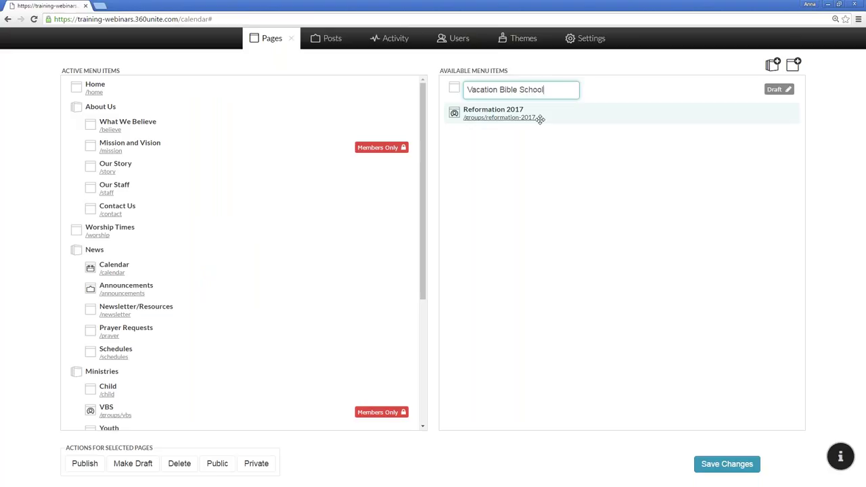
key("Return")
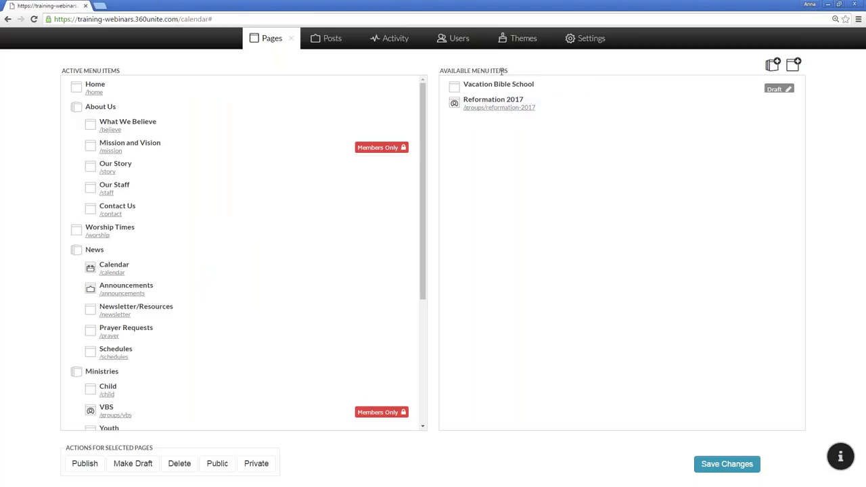
Move the Vacation Bible School page under Ministries, between Youth and Adult
left_click_drag(482, 85, 135, 411)
scroll(155, 378, "down", 2)
left_click_drag(109, 271, 123, 317)
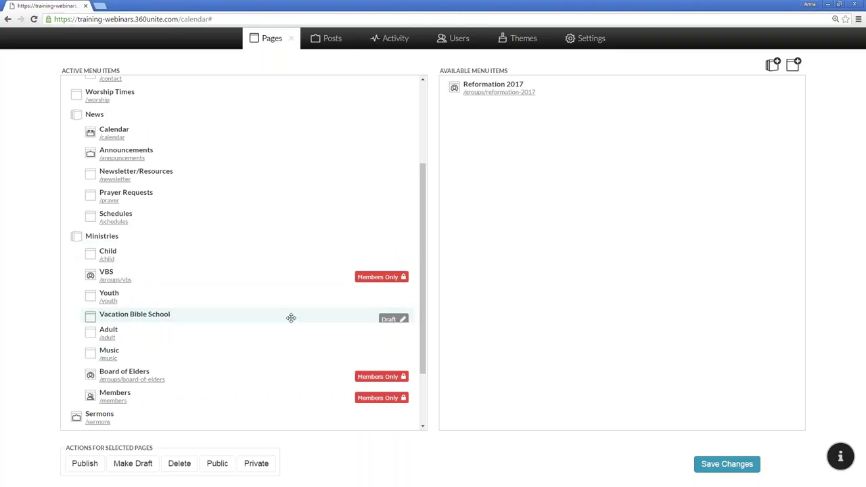
Mark the Vacation Bible School page Public, save the menu changes and close Pages
left_click(217, 466)
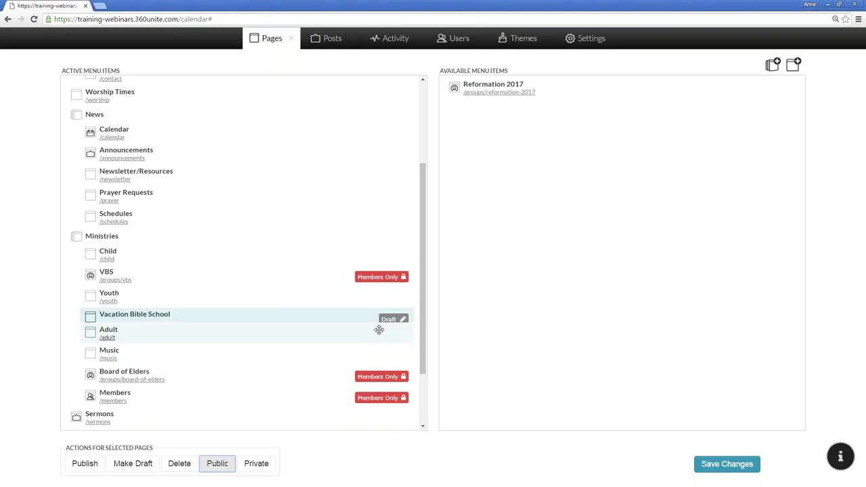
scroll(402, 312, "up", 1)
scroll(402, 312, "up", 1)
scroll(409, 295, "down", 3)
left_click(729, 464)
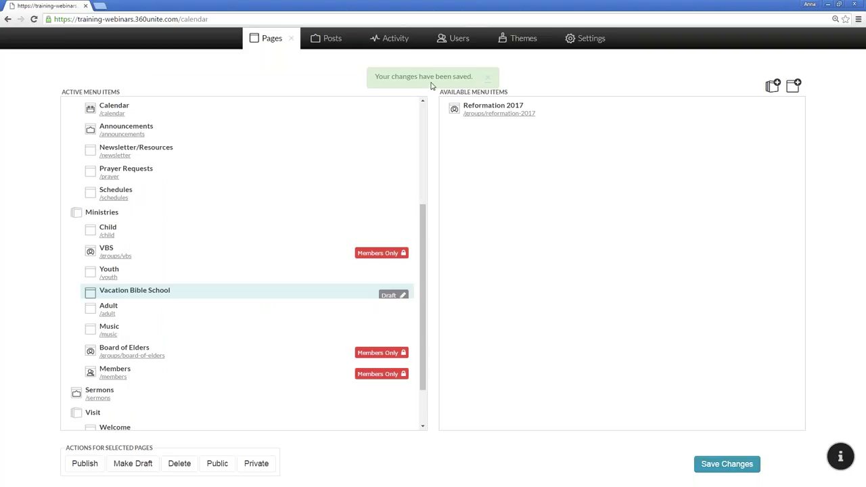
left_click(293, 40)
mouse_move(405, 66)
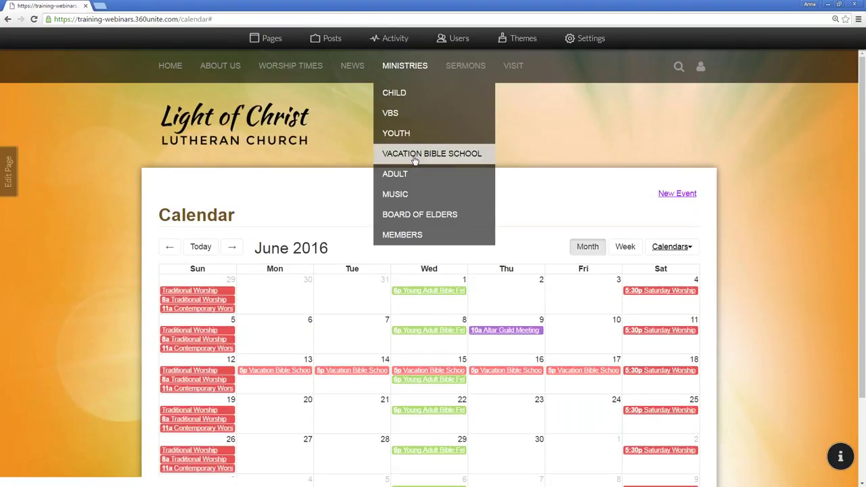
Edit the Vacation Bible School page with a full-width row above two columns
left_click(415, 158)
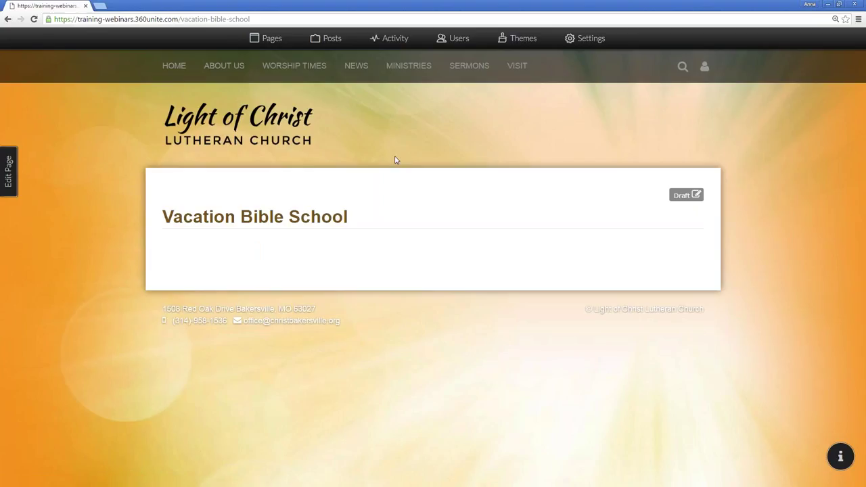
left_click(18, 177)
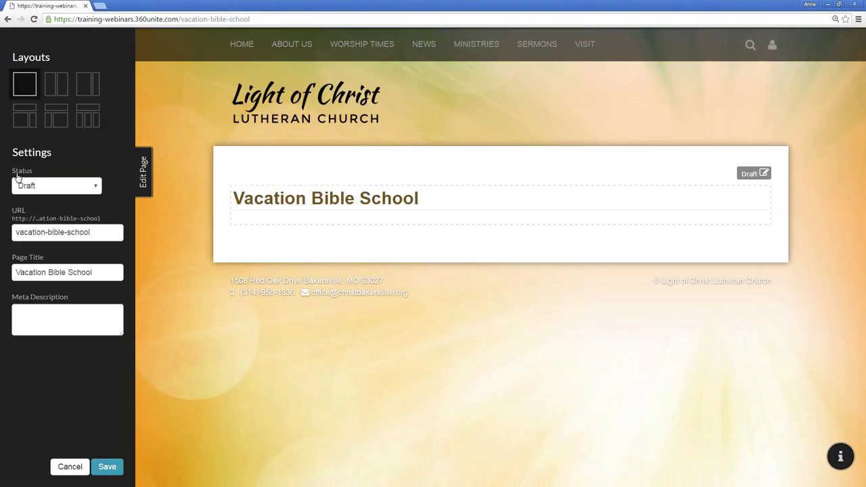
left_click(24, 116)
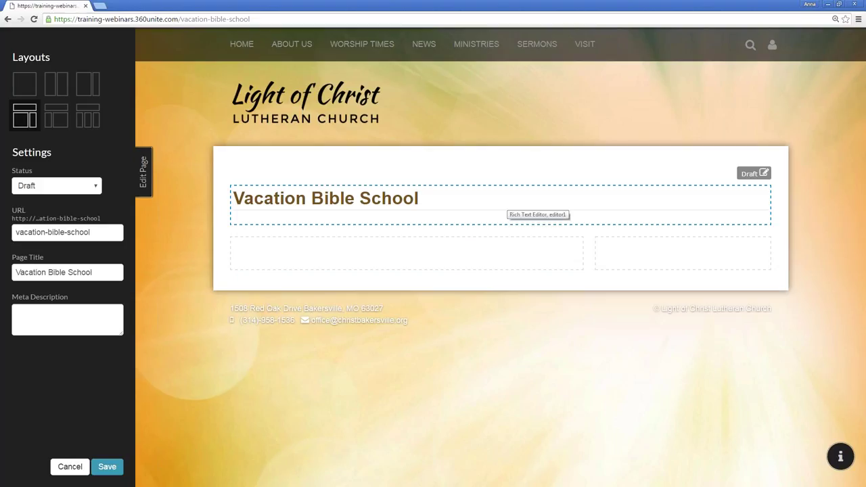
Select and delete the page's heading text
left_click(534, 203)
key("ctrl+shift+Left")
key("ctrl+shift+Left")
key("ctrl+shift+Left")
key("BackSpace")
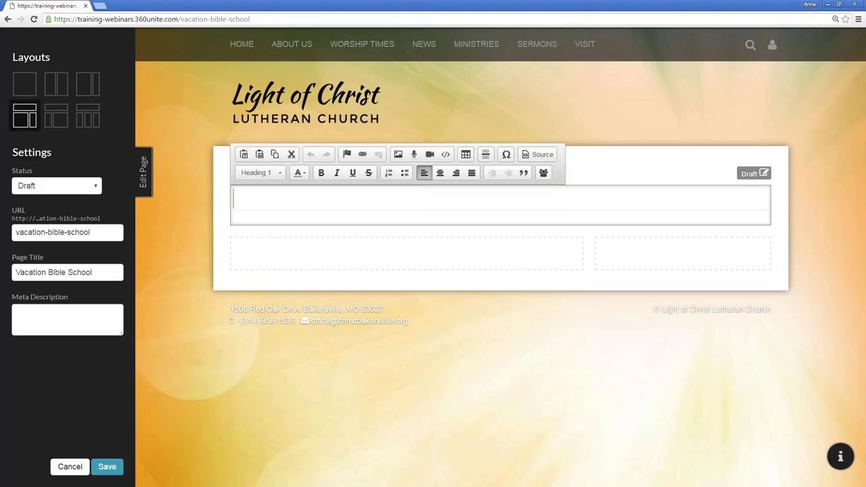
Upload banner-high.jpg and insert it into the page's top row
left_click(398, 155)
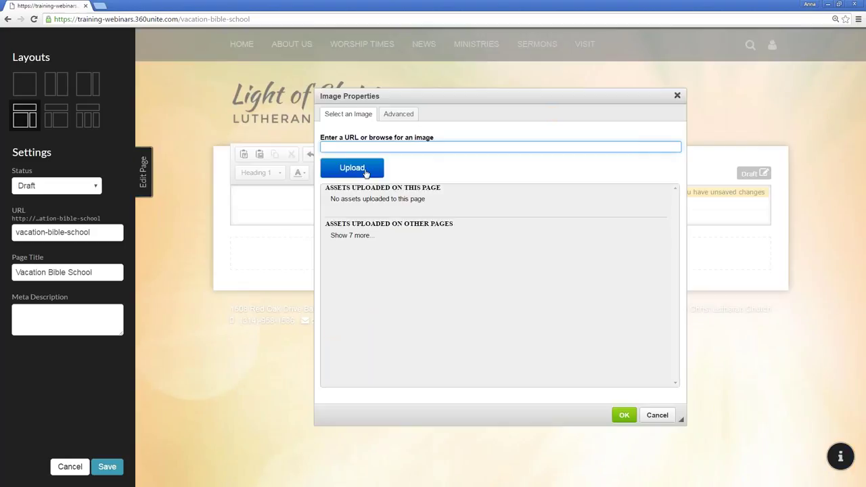
left_click(365, 173)
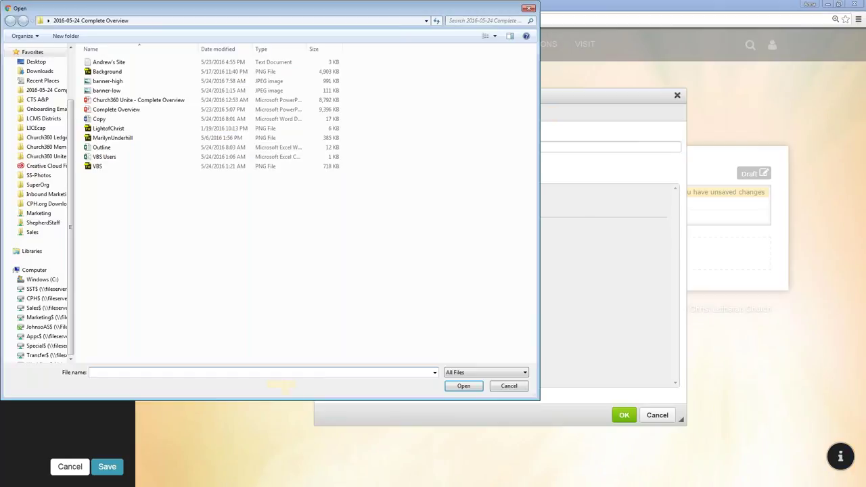
left_click(108, 81)
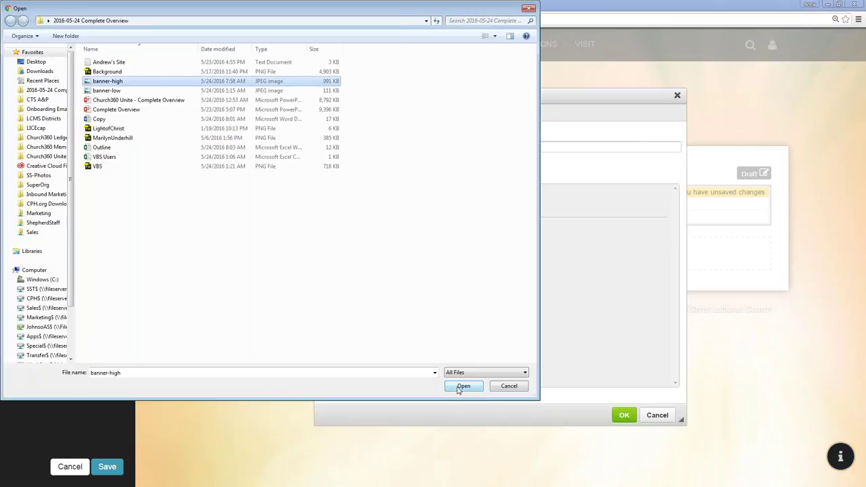
left_click(460, 387)
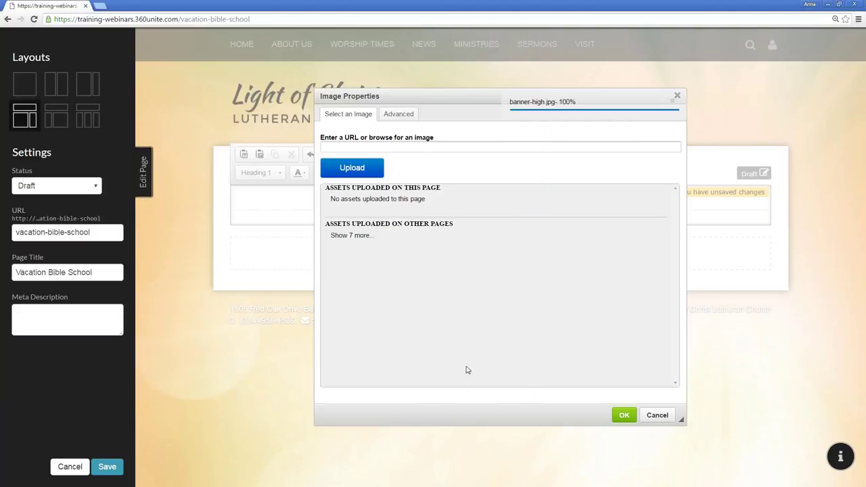
left_click(623, 415)
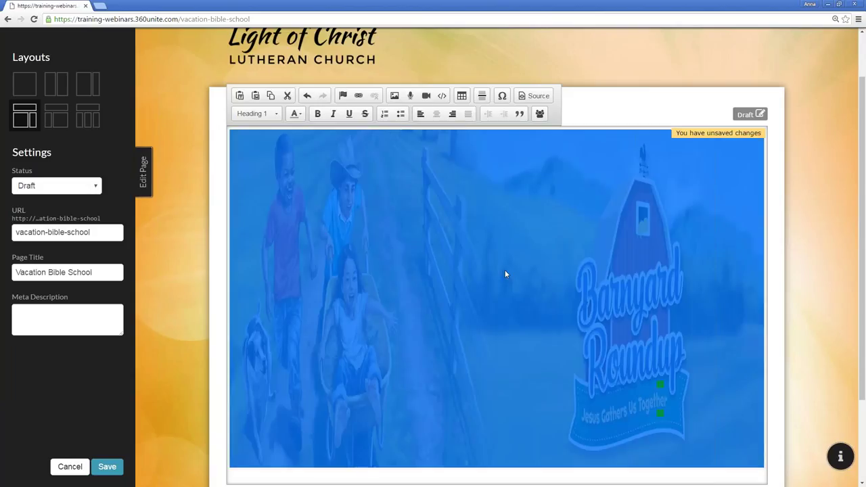
Resize the banner image to 1275 × 300 px with the aspect ratio unlocked
right_click(504, 271)
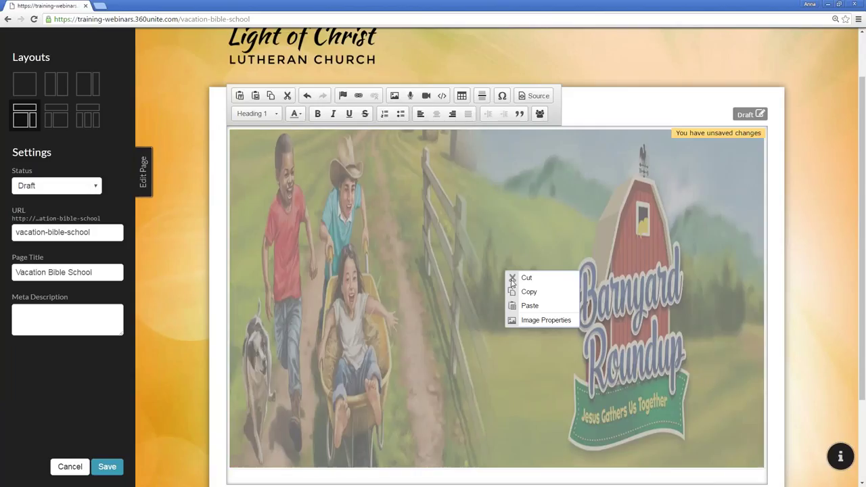
left_click(534, 320)
left_click(424, 196)
double_click(417, 195)
type("300")
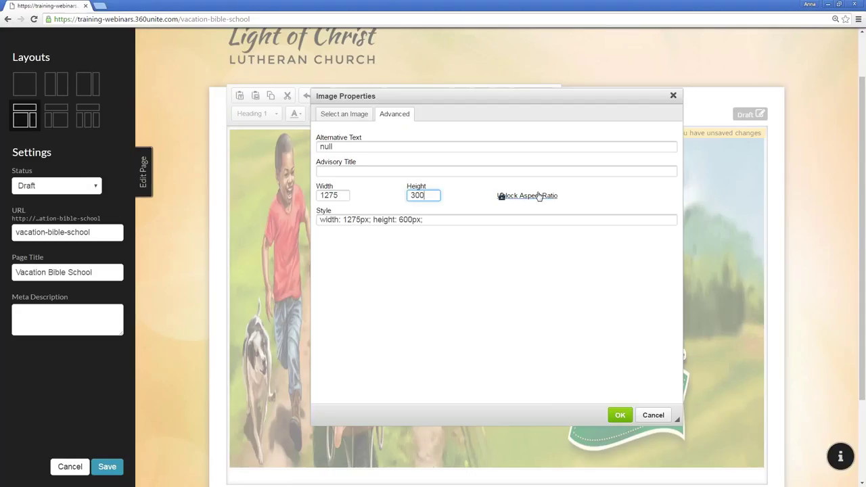
left_click(540, 197)
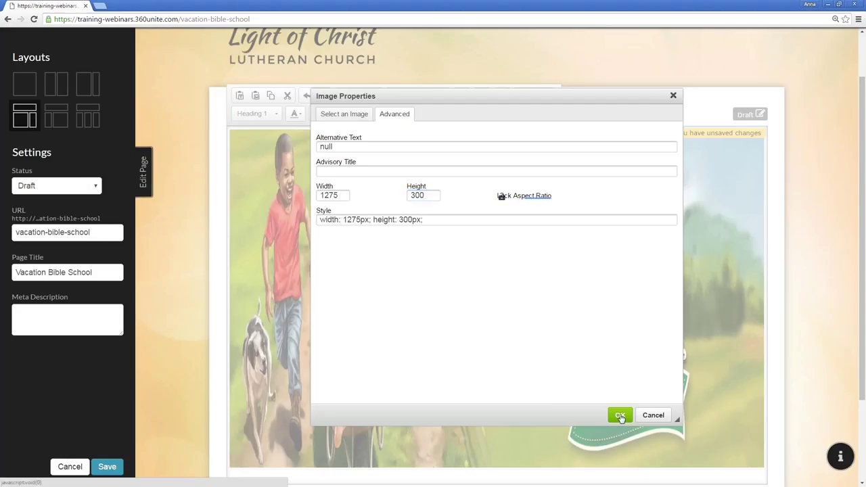
left_click(621, 417)
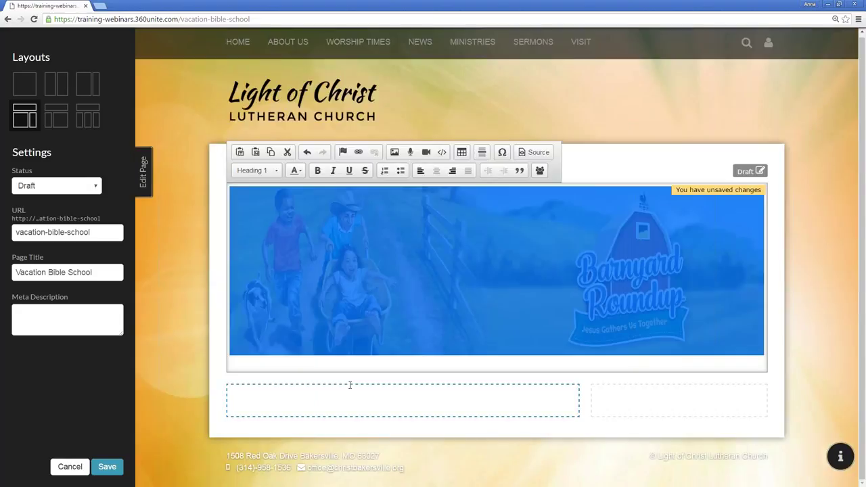
left_click(349, 396)
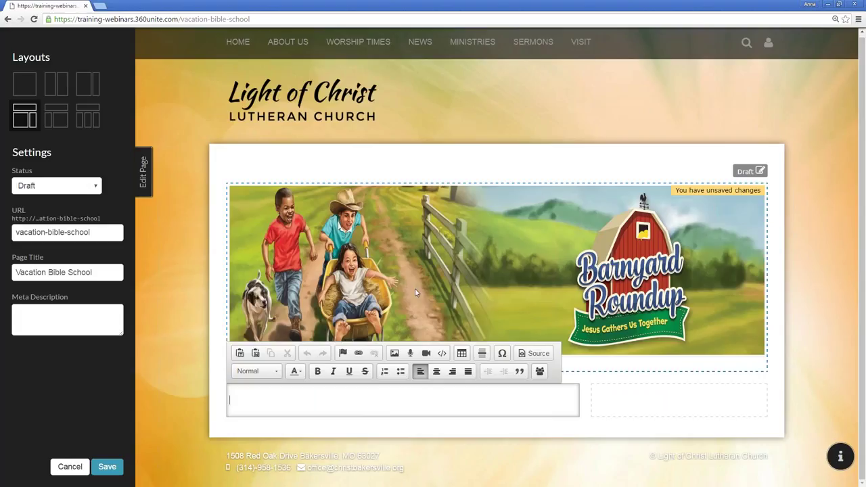
Paste the VBS 2016 – Barnyard Roundup announcement text into the left column
key("alt+Tab")
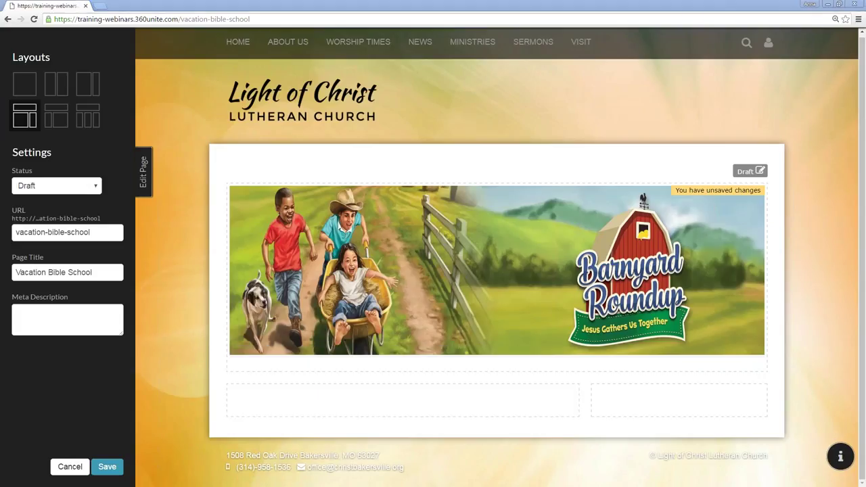
left_click(320, 404)
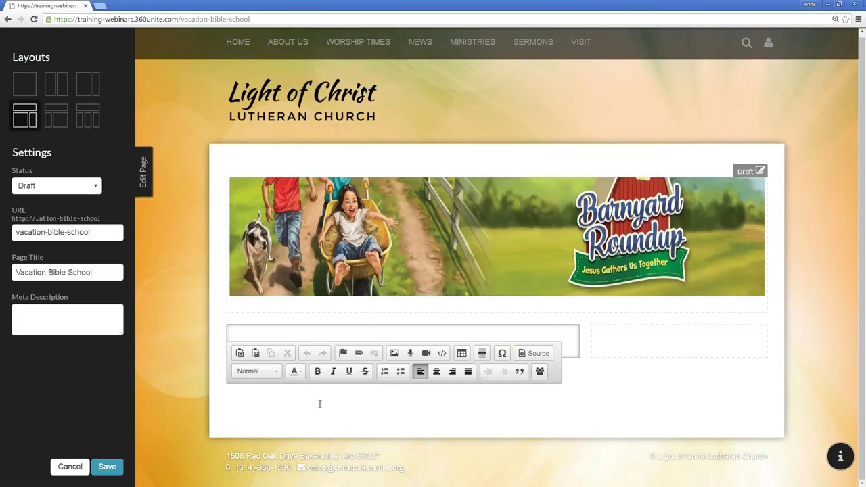
type("VBS 2016 – Barnyard Roundup We're getting ready for a great VBS! This year, we are using Concordia Publishing House's Barnyard Roundup. VBS children will learn that Jesus gathers us together! They'll look into the Bible, God's Holy Word, and explore five Bible accounts where Jesus is with us and abundantly provides for all our needs. He protects and saves us—now in this world and forever too! Our VBS will be held June 13-17, 2016 from 9:00am-12:00pm. It is our prayer that God has VBS in His plan for your life! We know Jesus will work through YOU at VBS. The VBS leadership team has identified you as a person who has the energy, creativity, and a commitment to share the Gospel of Jesus Christ with God's children in our congregation and our community.")
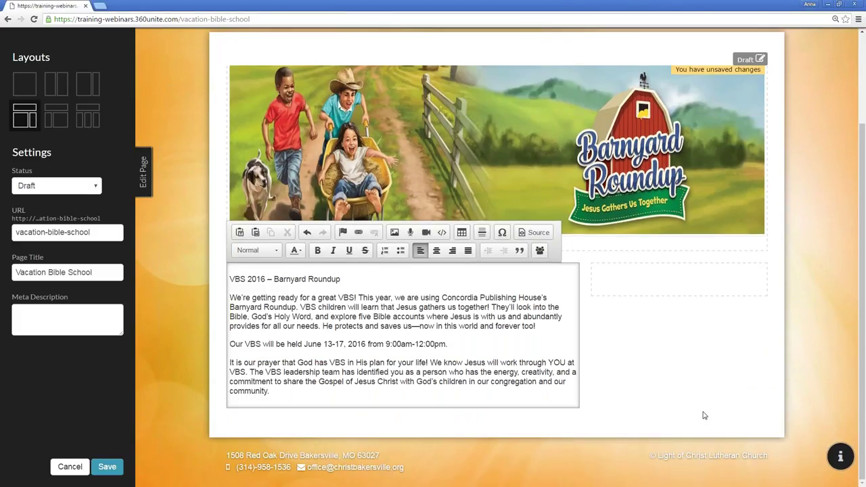
left_click(684, 284)
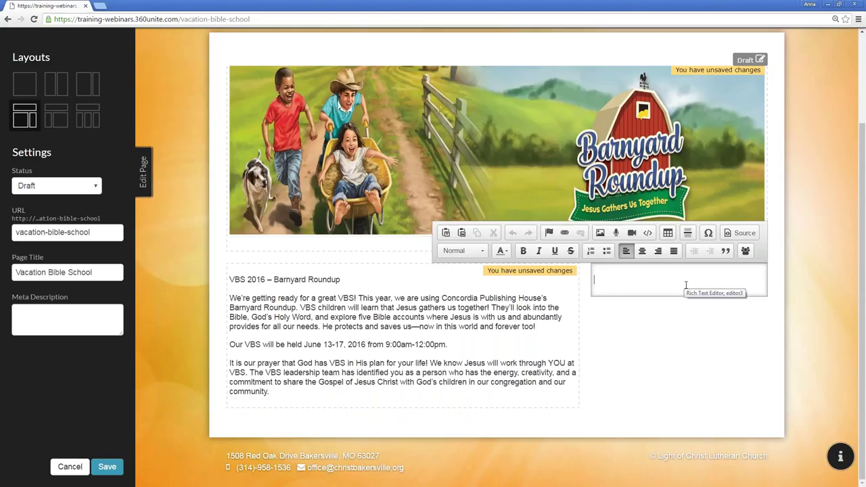
Insert the VBS group at Medium size into the right column
left_click(745, 252)
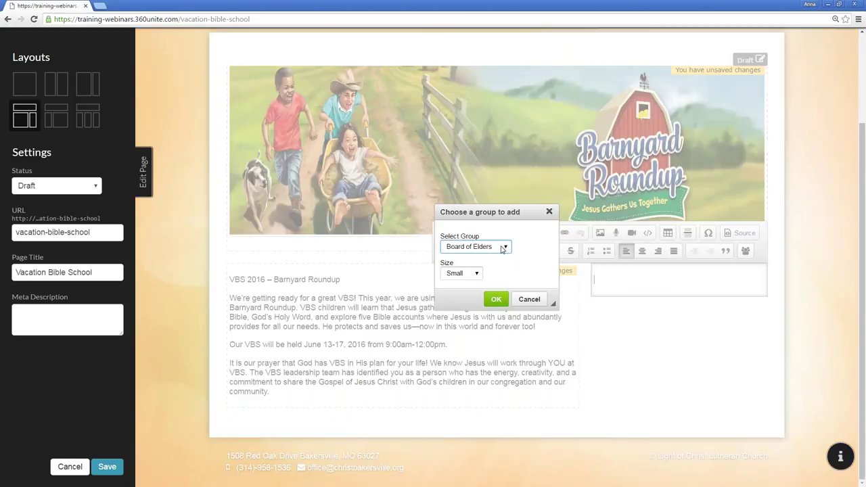
left_click(501, 248)
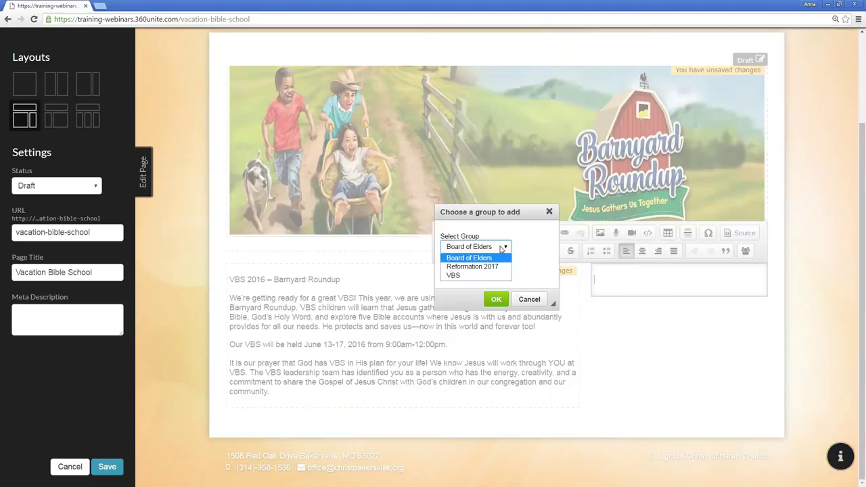
left_click(482, 276)
left_click(476, 275)
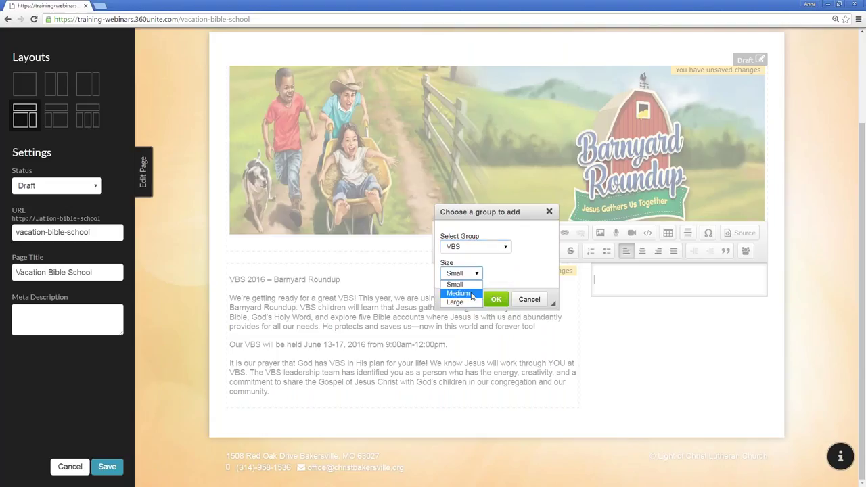
left_click(472, 293)
left_click(495, 299)
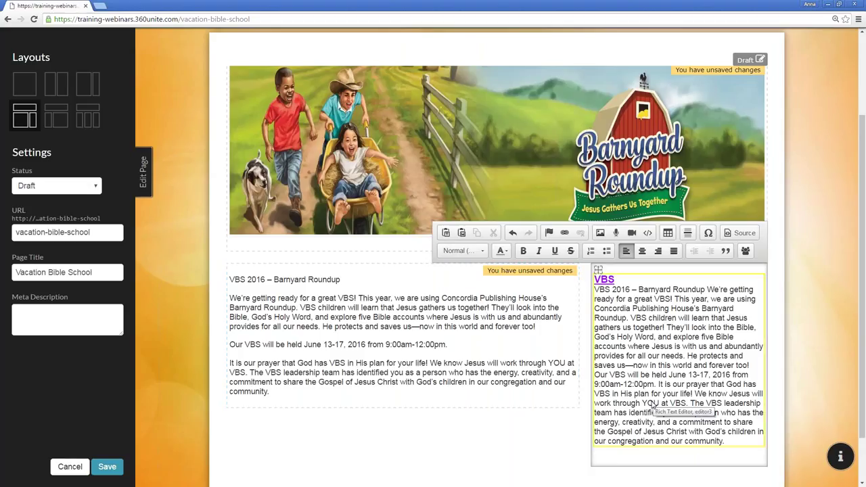
Delete the inserted group text and insert the VBS group link again
key("BackSpace")
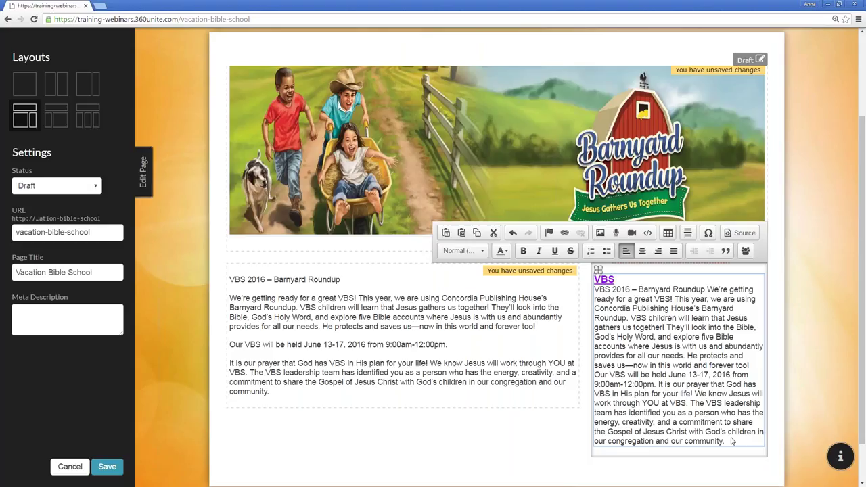
key("BackSpace")
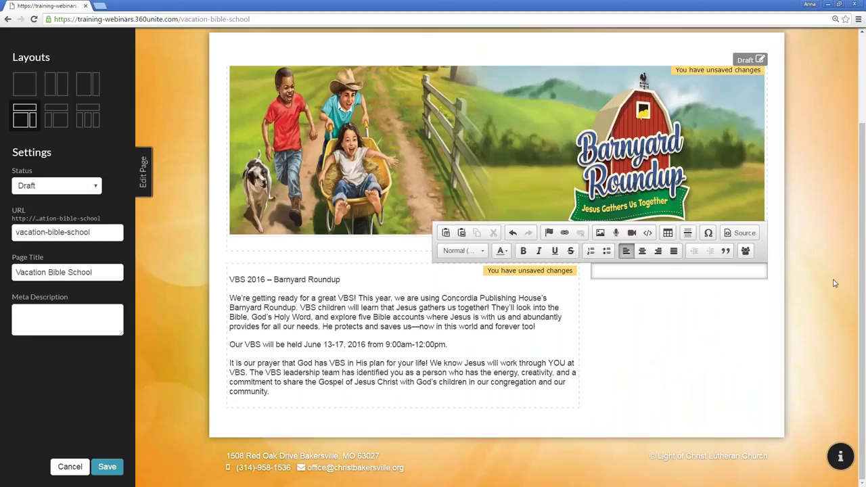
left_click(748, 252)
left_click(458, 248)
left_click(455, 276)
left_click(494, 300)
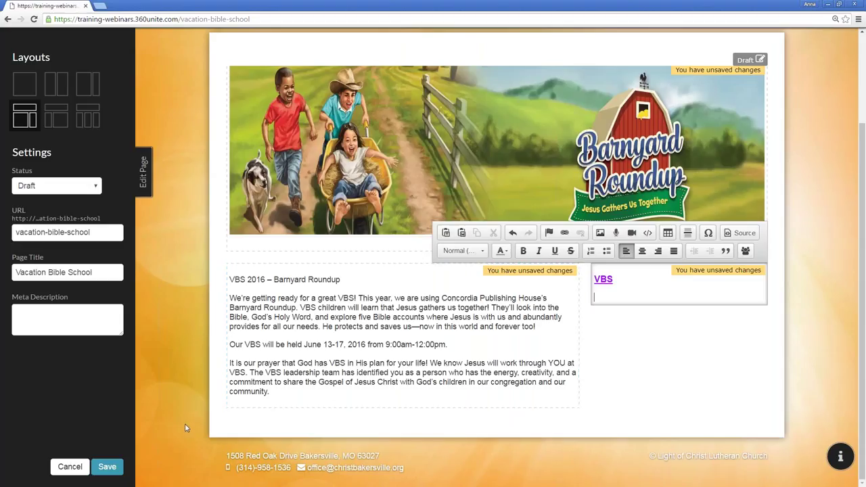
Enter the meta description 'Welcome to our Church's Vacation Bible School!' and save the page
left_click(66, 317)
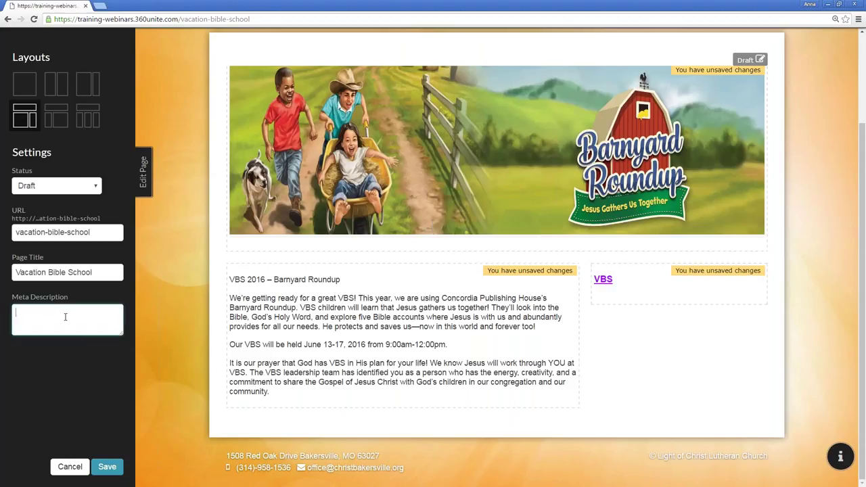
type("Welcome to our Church's V")
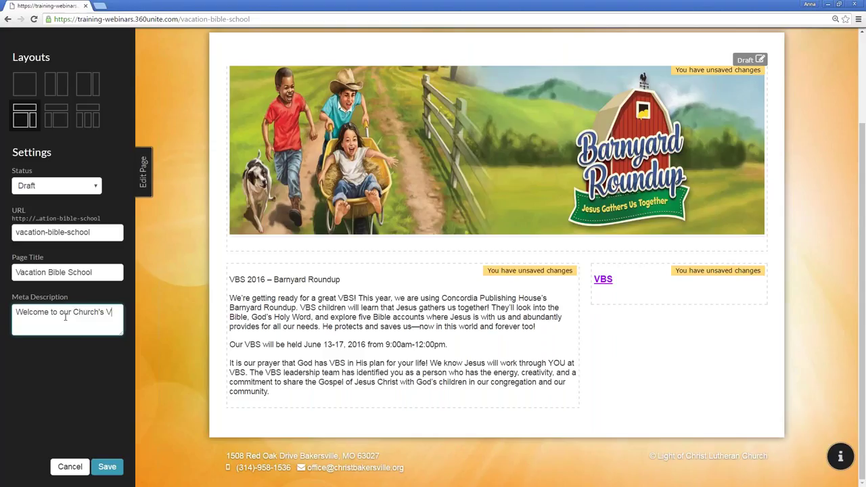
type("acation Bible School")
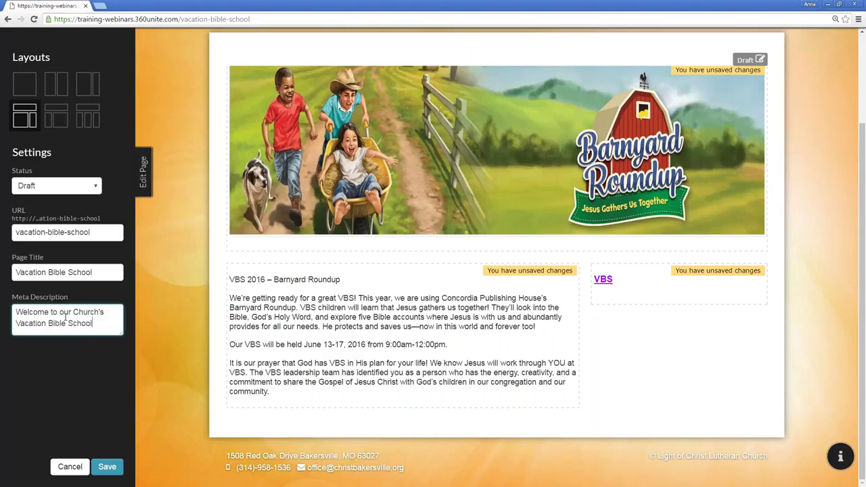
type("!")
left_click(108, 468)
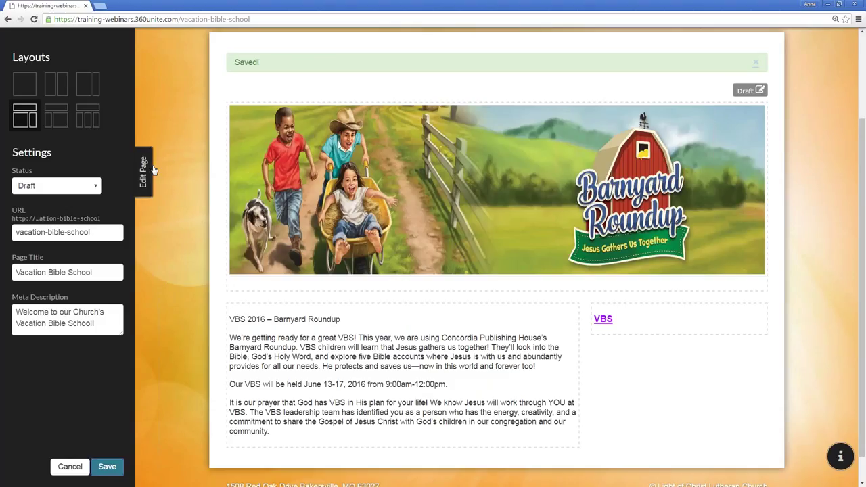
Scroll back to the navigation bar and open the HOME page
scroll(171, 163, "up", 2)
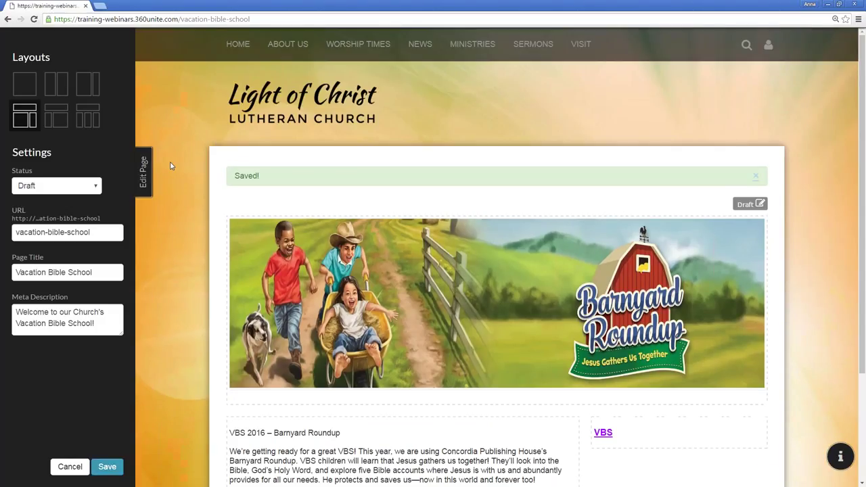
scroll(170, 166, "down", 2)
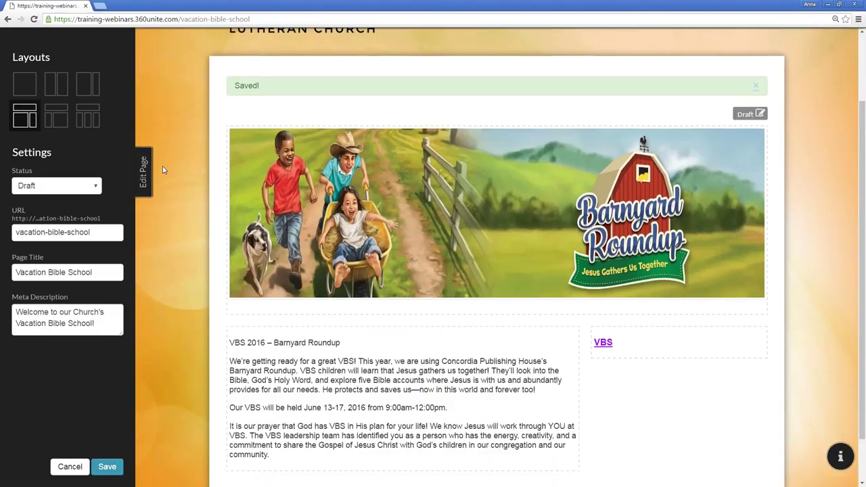
scroll(163, 178, "up", 2)
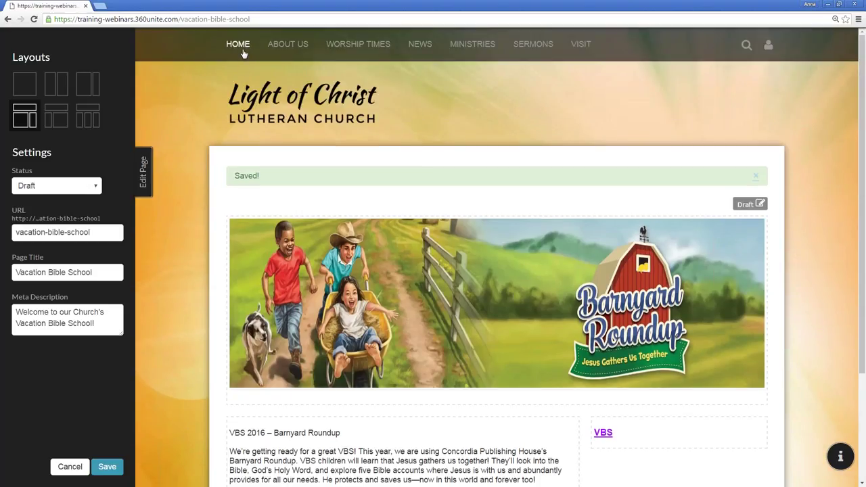
left_click(101, 472)
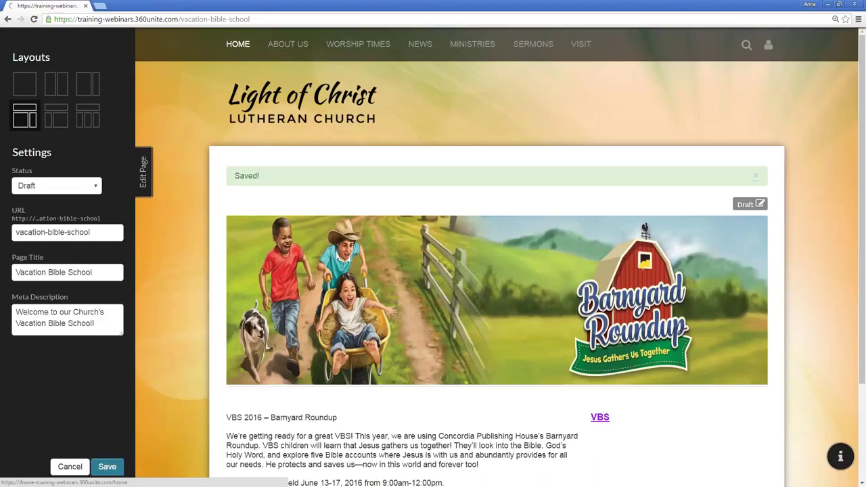
left_click(234, 46)
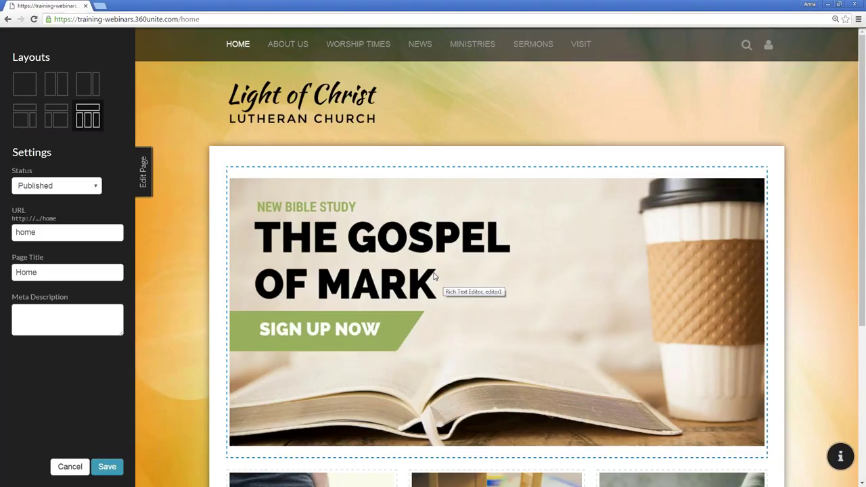
Swap the Home page's Gospel of Mark banner for the uploaded VBS.png image
left_click(434, 276)
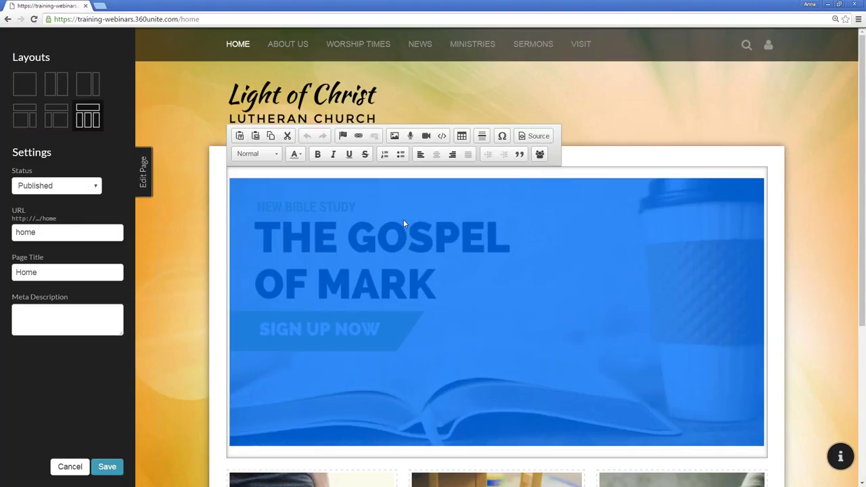
left_click(394, 136)
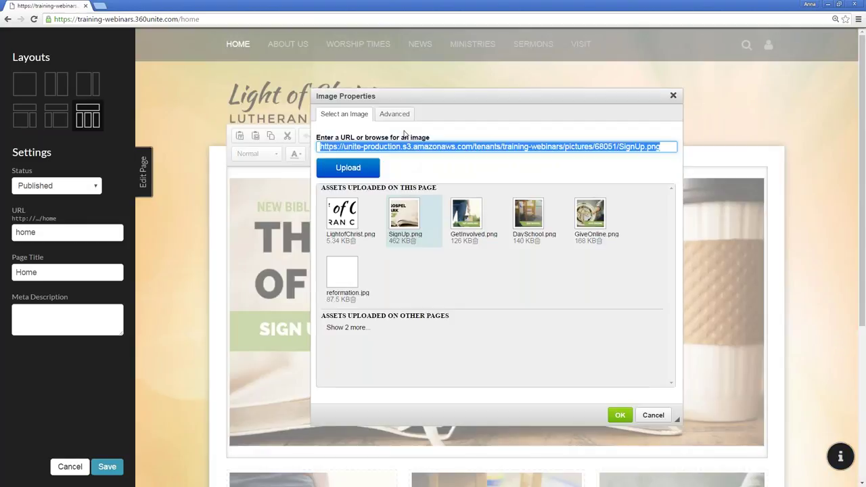
left_click(362, 174)
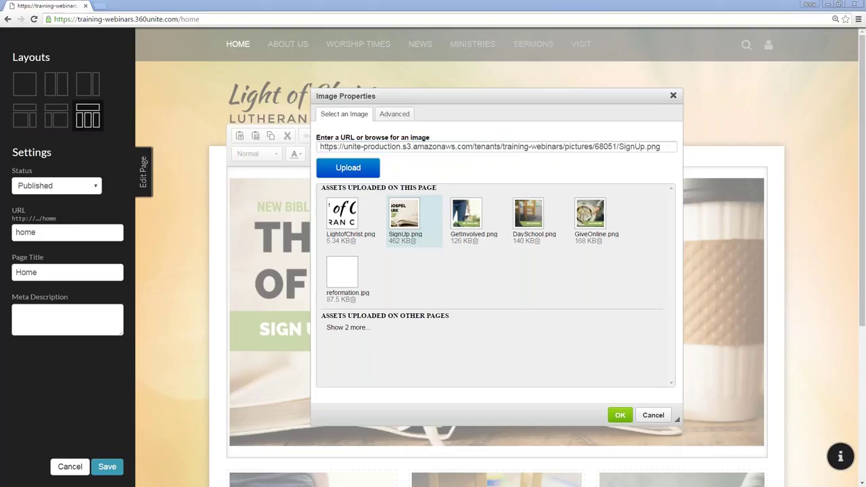
left_click(97, 167)
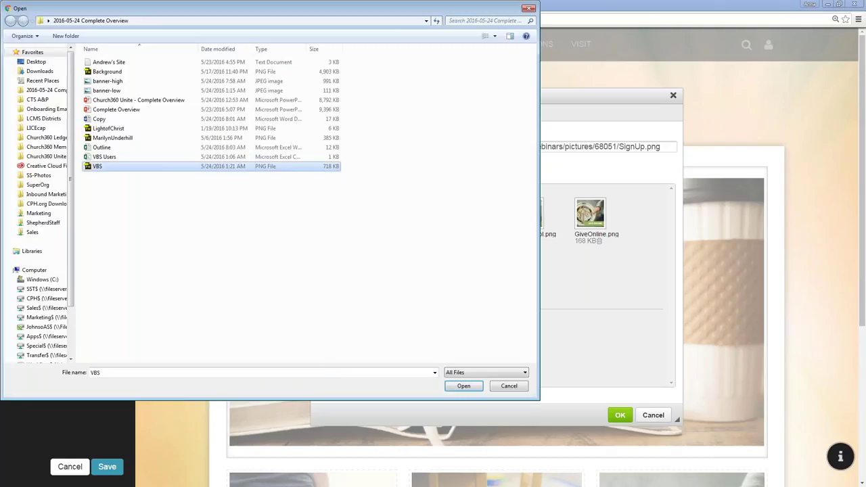
left_click(465, 386)
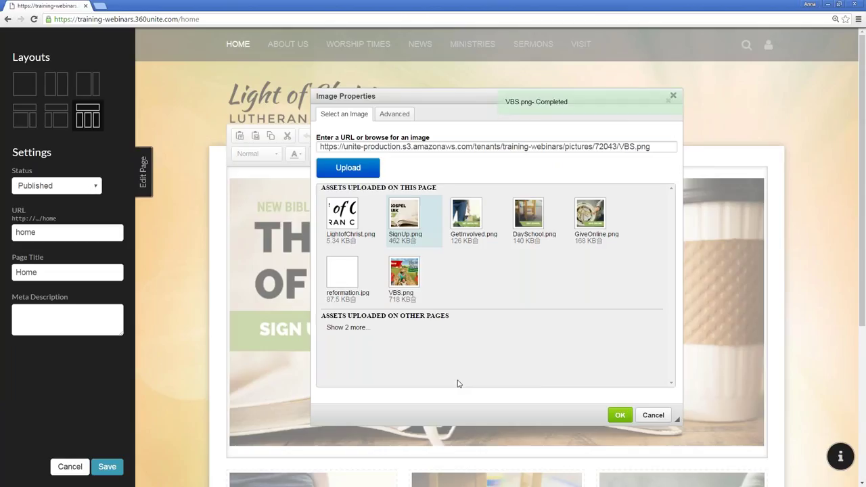
left_click(409, 278)
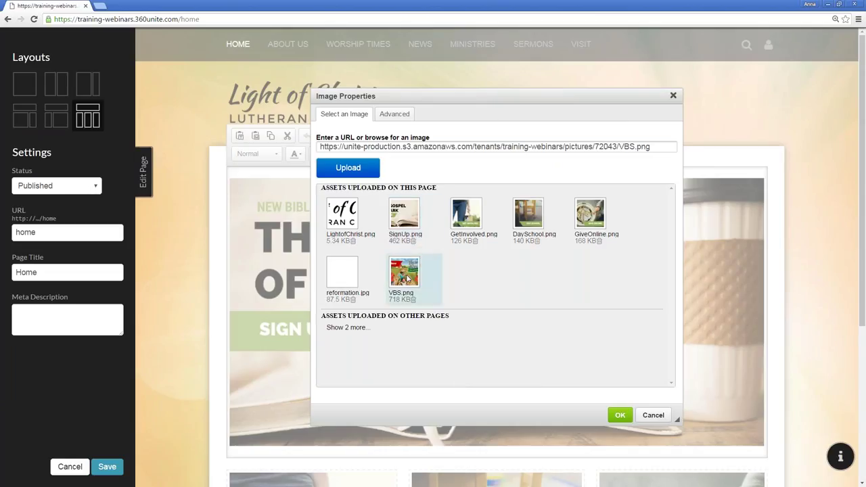
left_click(617, 412)
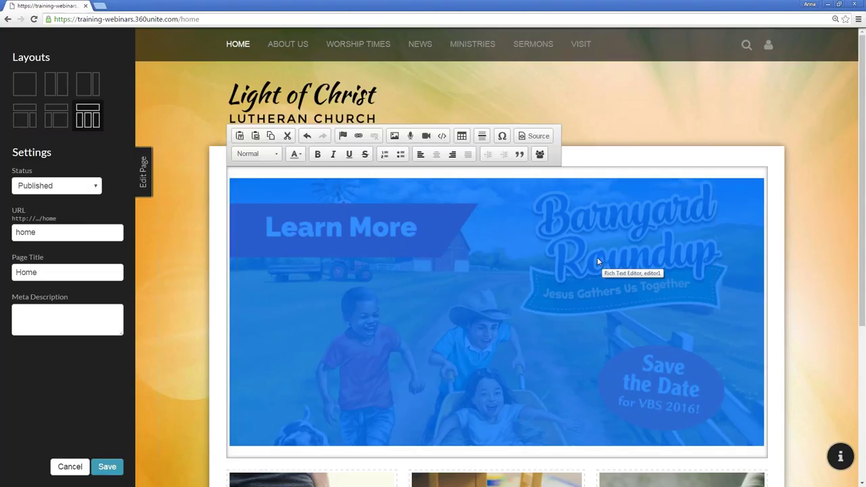
Link the home-page Barnyard Roundup banner to the site page Vacation Bible School, then save the page
right_click(597, 257)
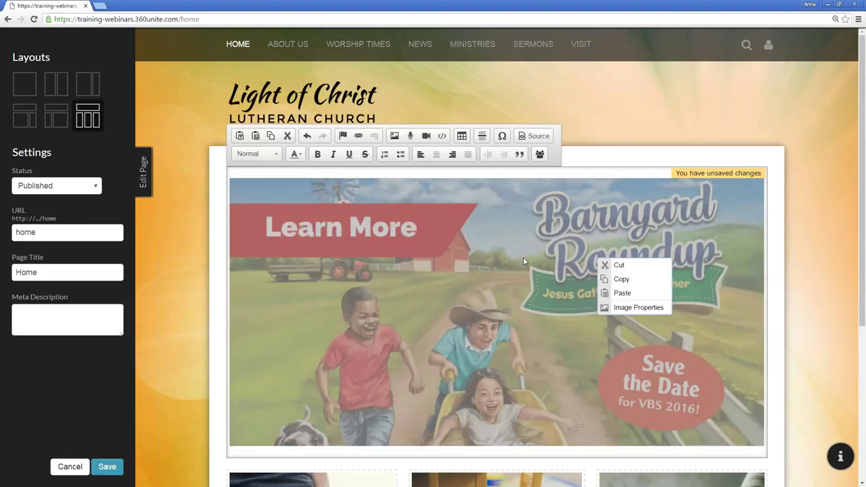
left_click(467, 213)
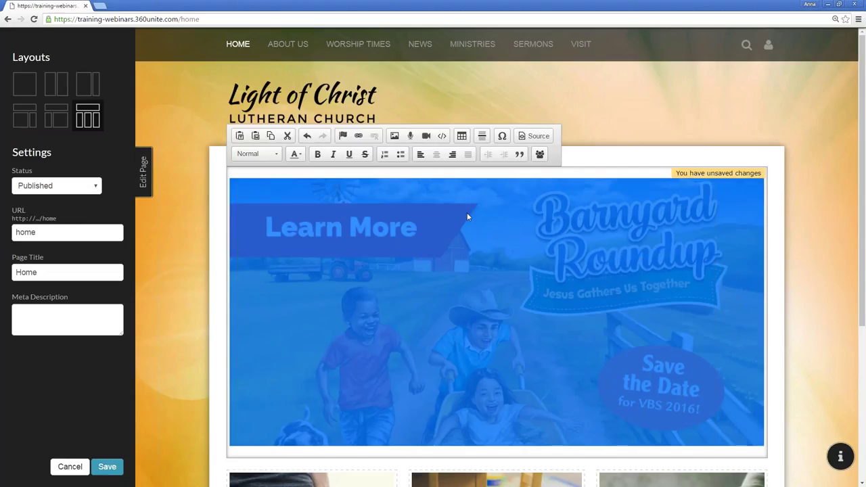
left_click(359, 137)
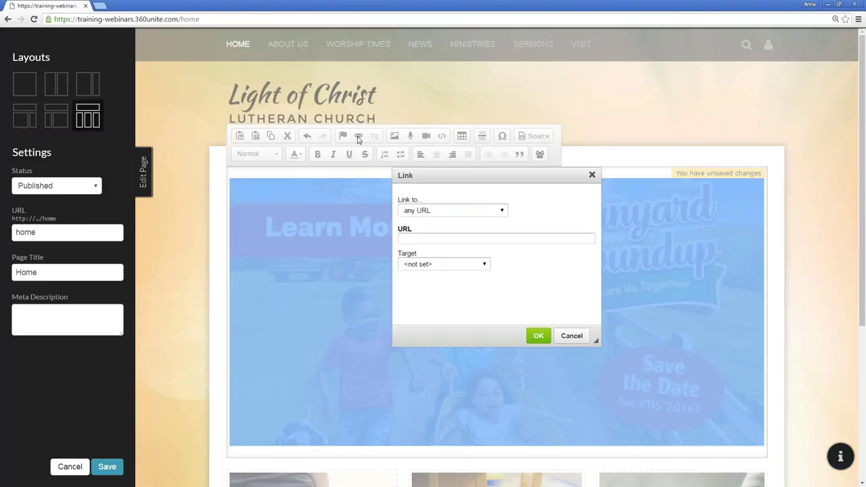
left_click(465, 211)
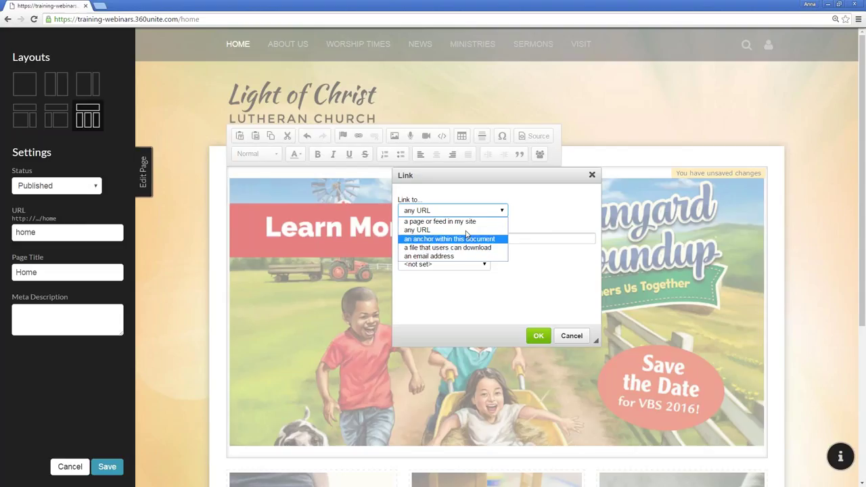
left_click(465, 221)
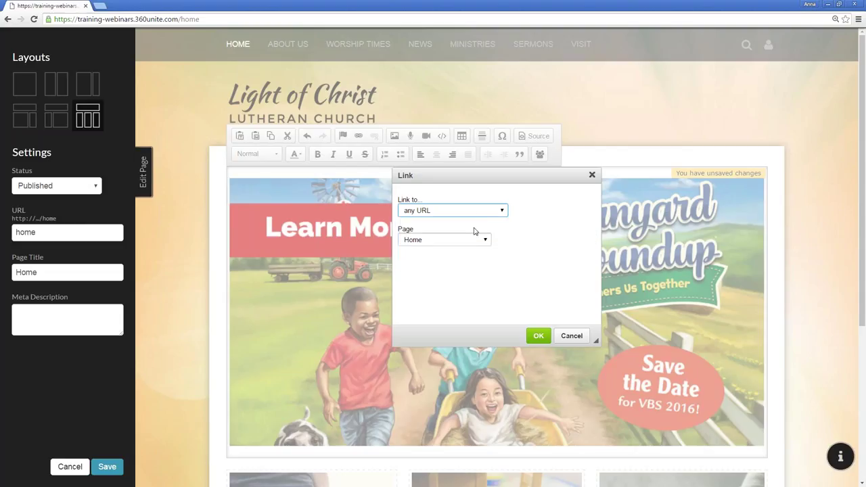
left_click(480, 240)
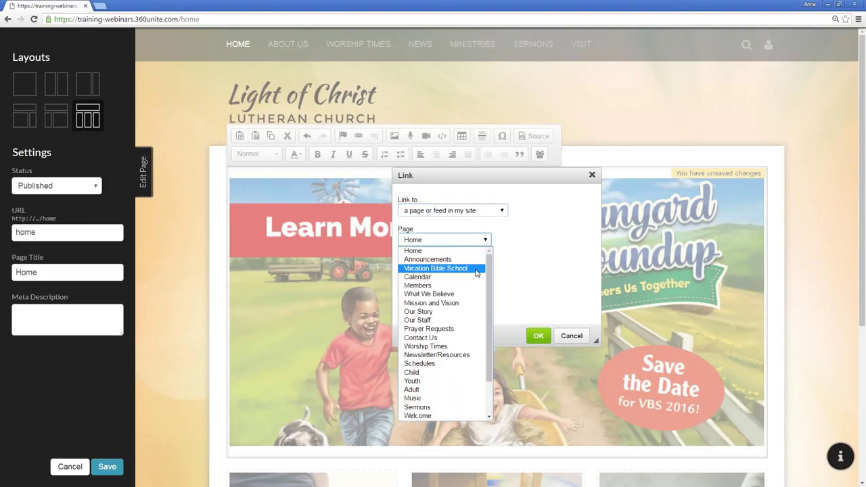
left_click(476, 269)
left_click(538, 336)
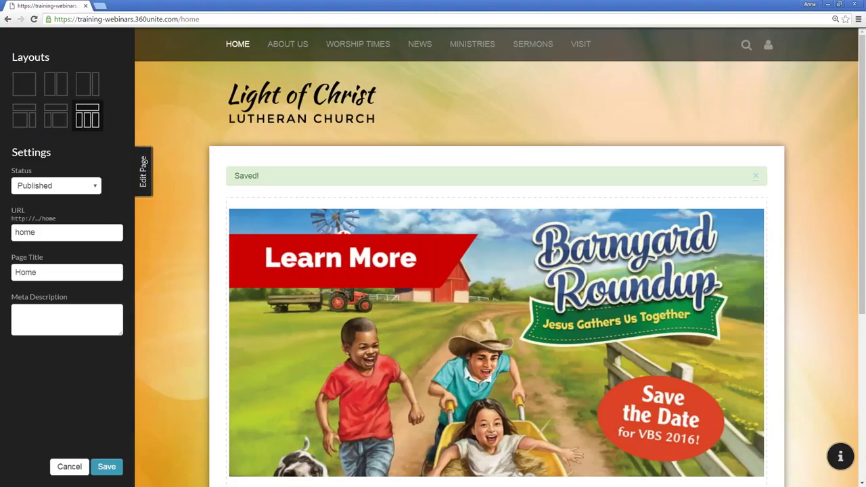
left_click(143, 172)
Go to NEWS > ANNOUNCEMENTS and put the Announcements page into edit mode
scroll(141, 183, "down", 2)
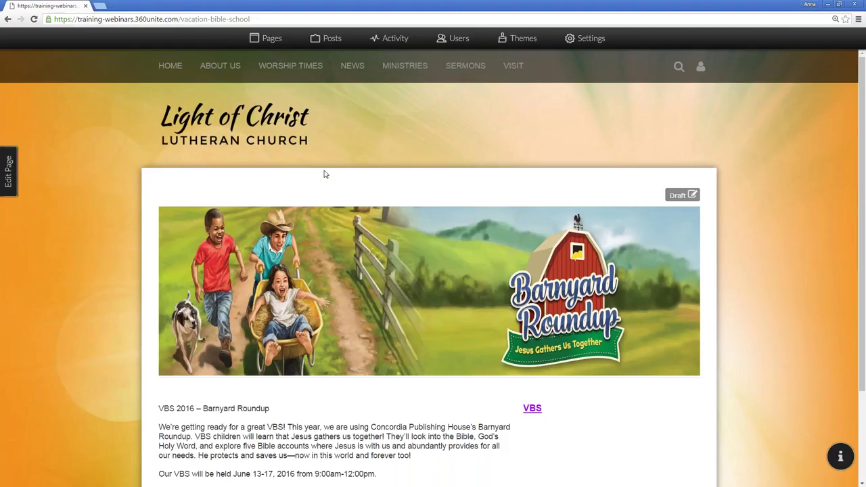
mouse_move(354, 71)
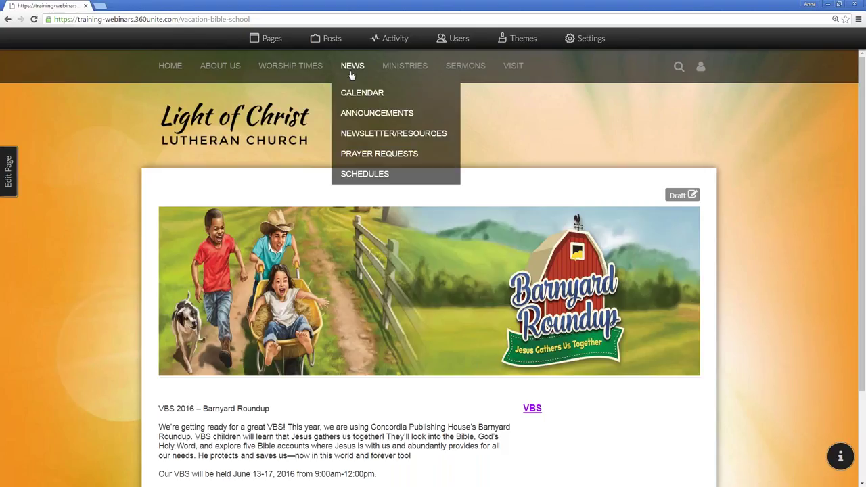
left_click(360, 114)
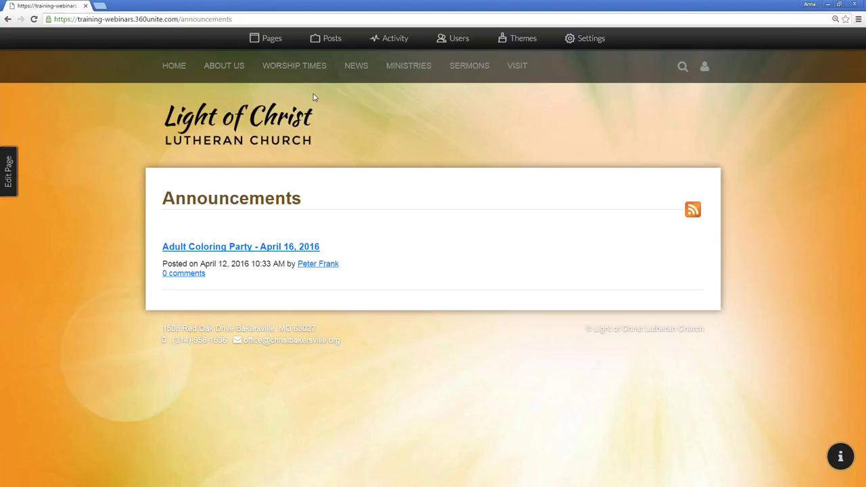
left_click(8, 171)
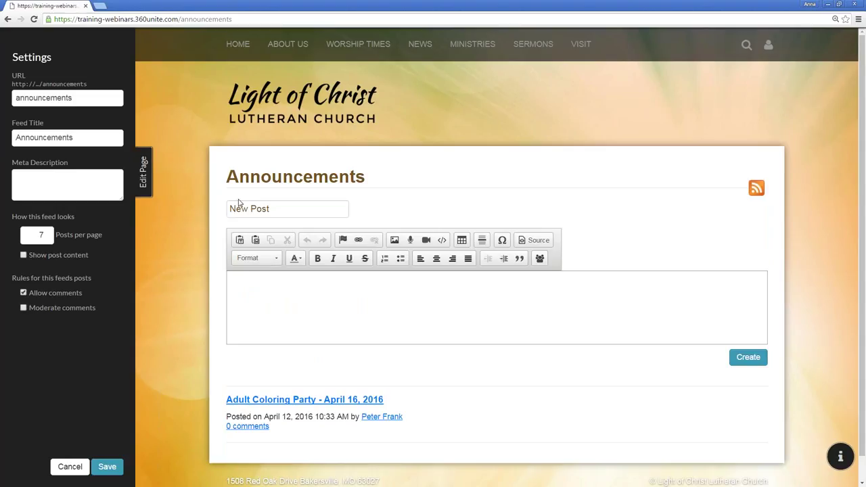
Title the new post 'Vacation Bible School is Coming!' and paste the VBS announcement text into its body
left_click(269, 209)
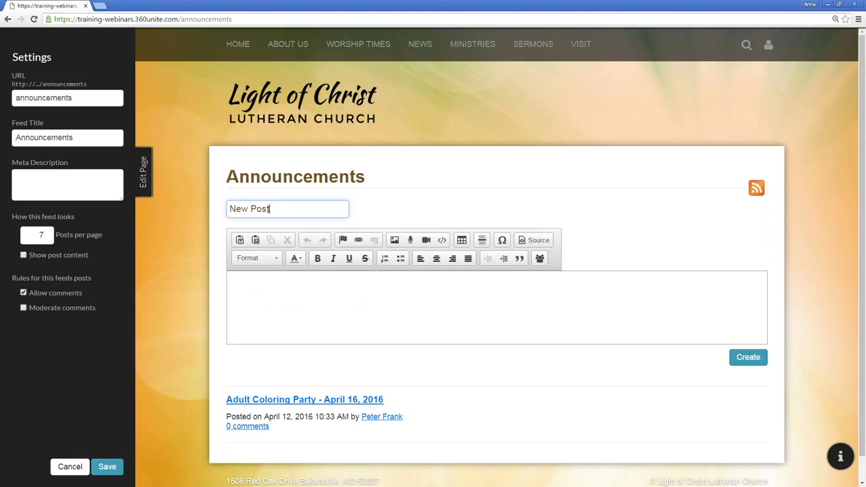
left_click_drag(269, 209, 228, 209)
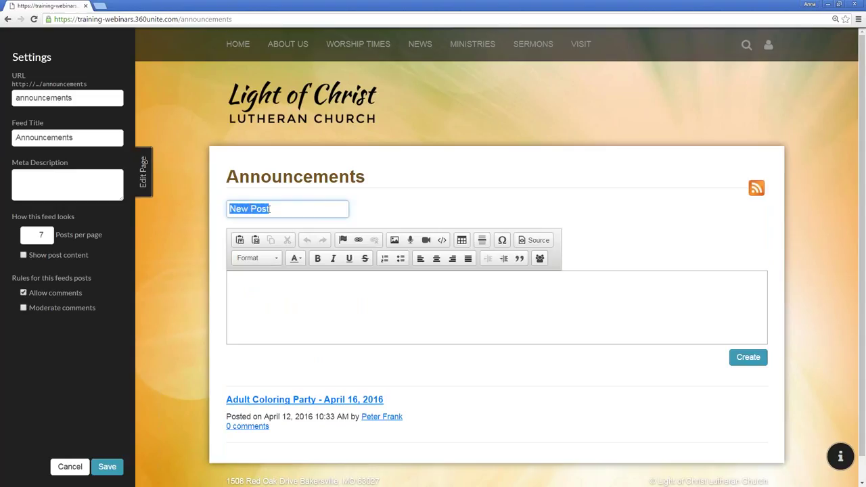
type("Vaca")
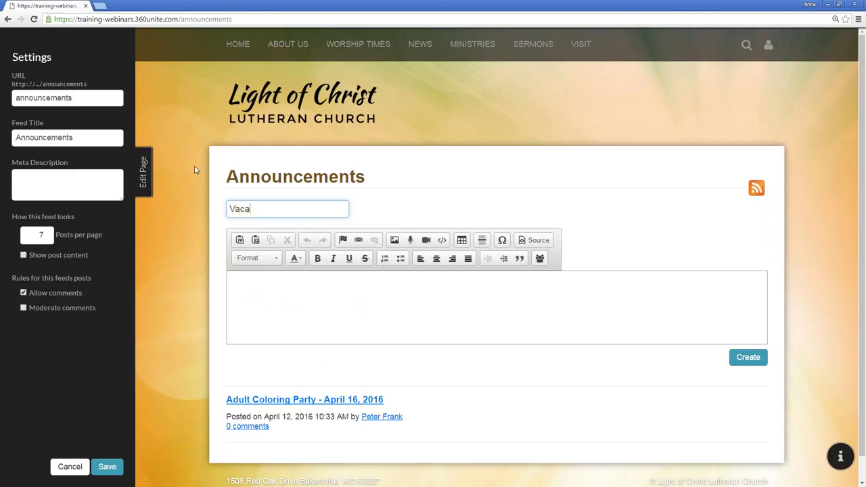
type("tion Bible School is Coming!")
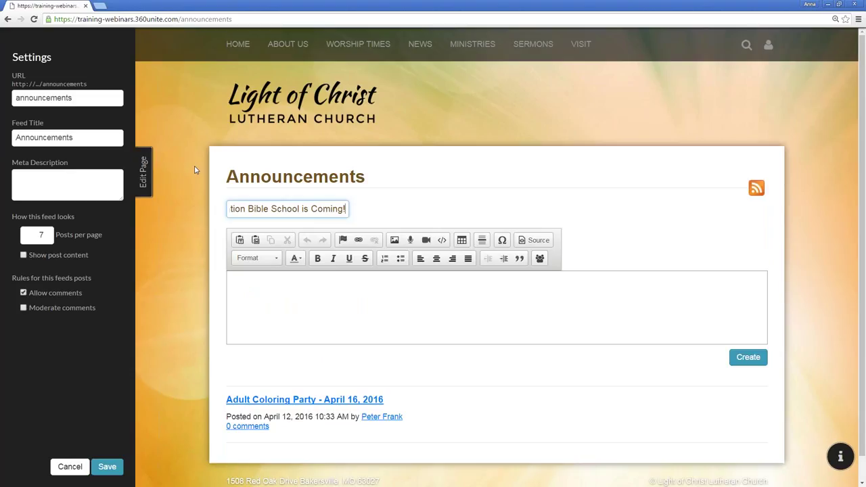
left_click(307, 290)
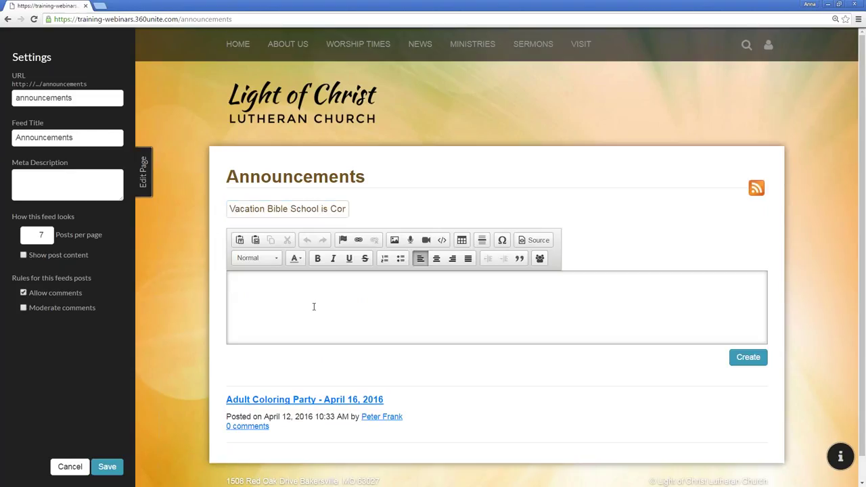
type("VBS 2016 – Barnyard Roundup  We're getting ready for a great VBS! This year, we are using Concordia Publishing House's Barnyard Roundup. VBS children will learn that Jesus gathers us together! They'll look into the Bible, God's Holy Word, and explore five Bible accounts where Jesus is with us and abundantly provides for all our needs. He protects and saves us—now in this world and forever too!  Our VBS will be held June 13-17, 2016 from 9:00am-12:00pm.  It is our prayer that God has VBS in His plan for your life! We know Jesus will work through YOU at VBS. The VBS leadership team has identified you as a person who has the energy, creativity, and a commitment to share the Gospel of Jesus Christ with God's children in our congregation and our community.")
Add a 'VBS Page' line at the end and link it to the Vacation Bible School page
left_click(340, 289)
key("ctrl+End")
key("Return")
type("VBS Page")
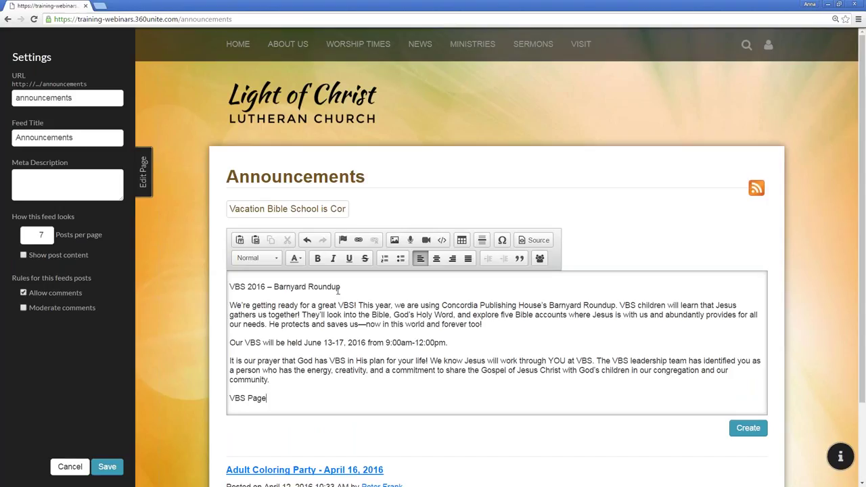
key("ctrl+shift+Left")
key("ctrl+shift+Left")
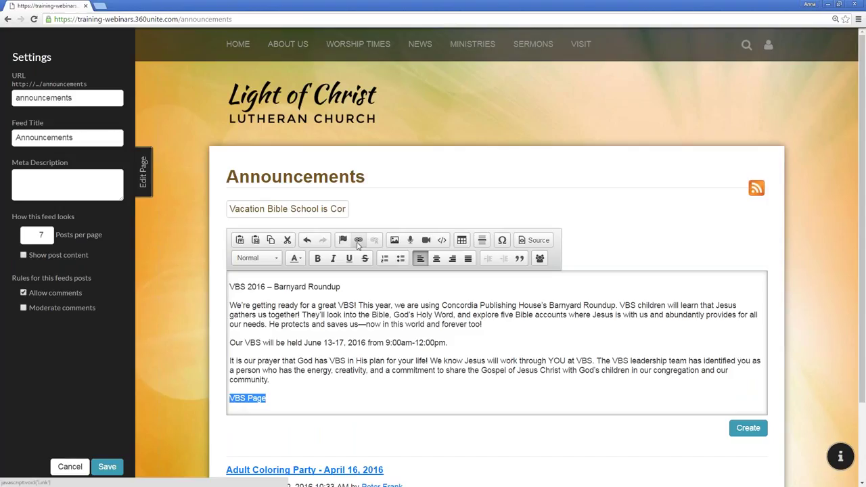
left_click(358, 241)
left_click(457, 211)
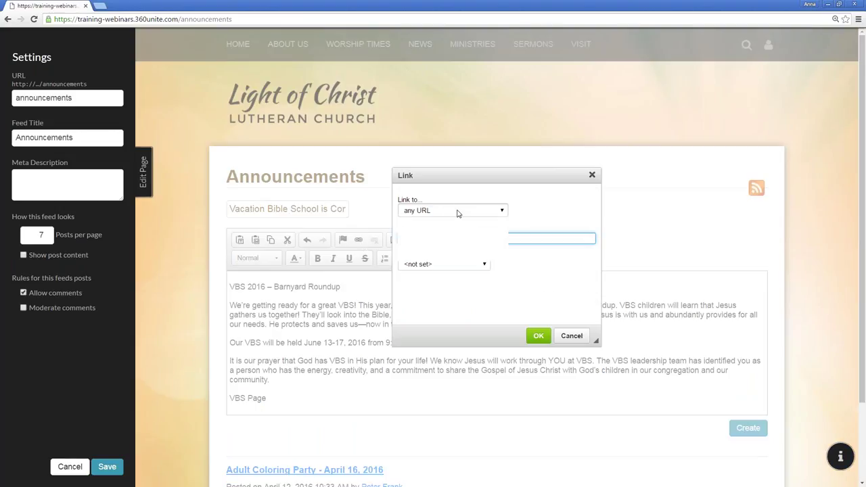
left_click(460, 224)
left_click(463, 240)
left_click(464, 268)
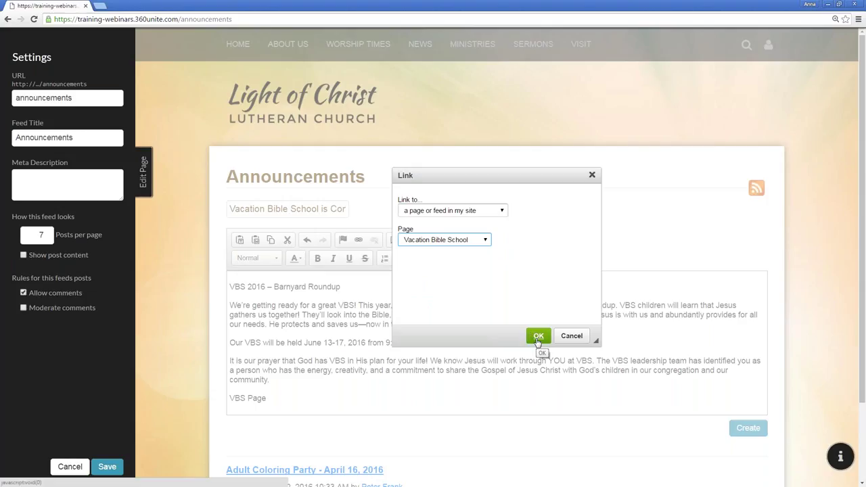
Confirm the VBS Page link and add a blank line at the top of the post
left_click(538, 336)
left_click(423, 390)
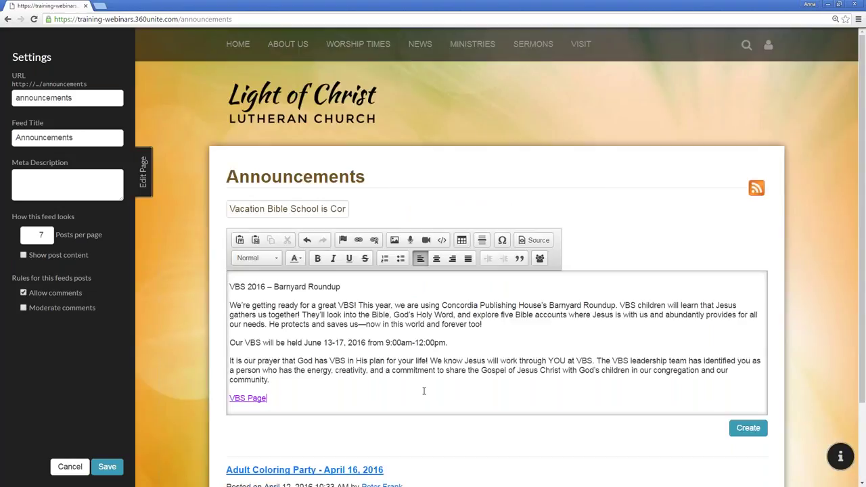
left_click(230, 287)
key("Return")
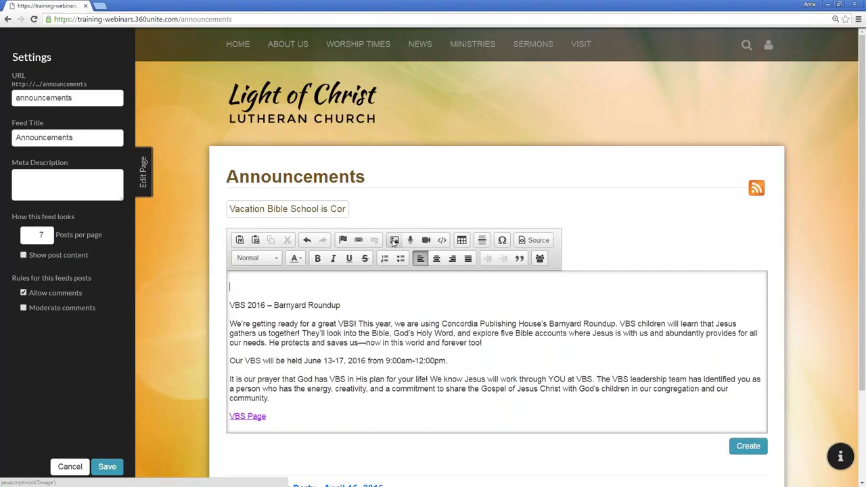
Upload banner-low.jpg and insert it as the post's top image
left_click(394, 241)
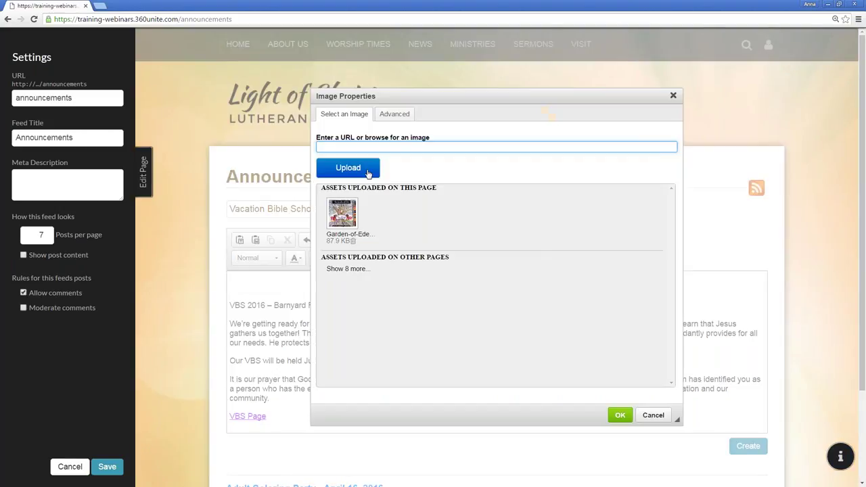
left_click(366, 173)
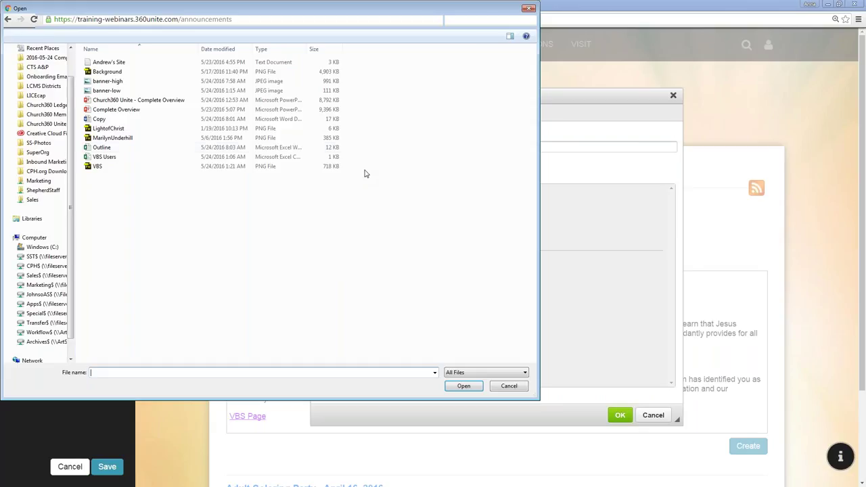
left_click(106, 90)
left_click(455, 387)
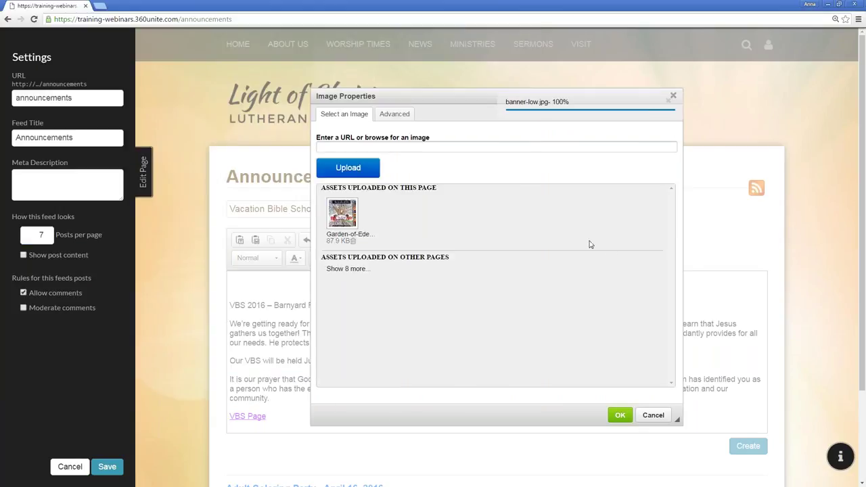
left_click(395, 121)
left_click(619, 415)
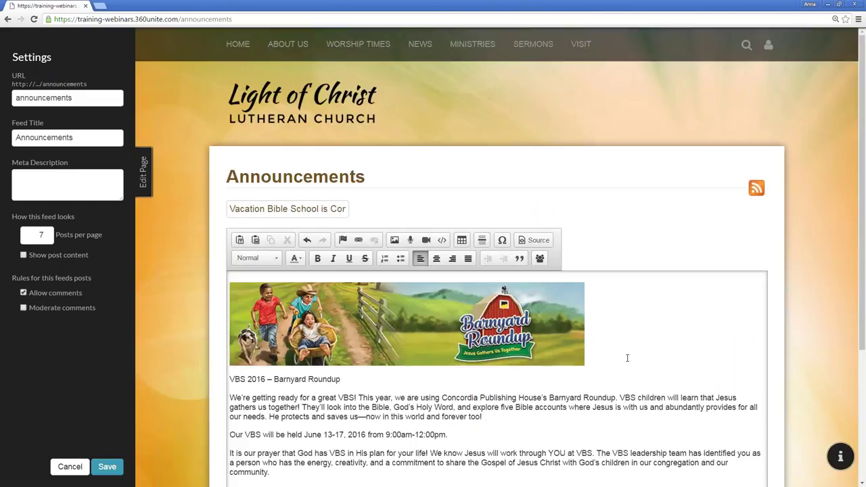
Create the announcement so it appears in the Announcements list
scroll(626, 358, "down", 1)
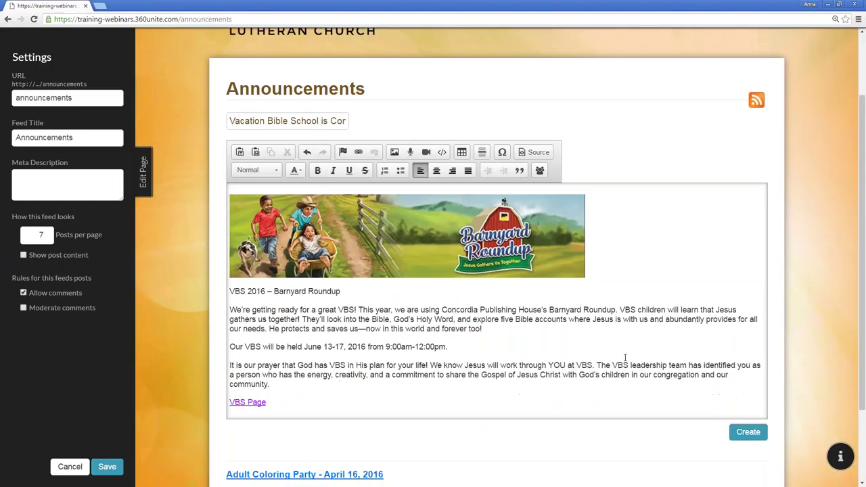
scroll(625, 358, "down", 1)
left_click(742, 387)
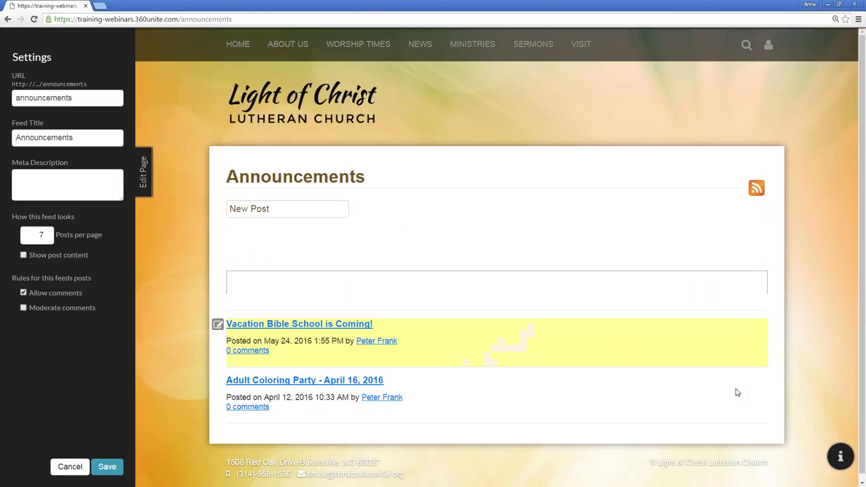
scroll(522, 387, "down", 1)
left_click(106, 467)
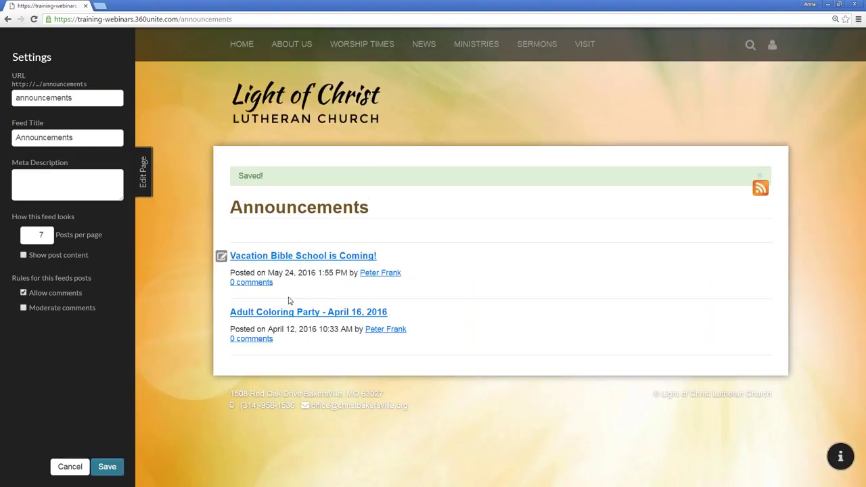
left_click(143, 172)
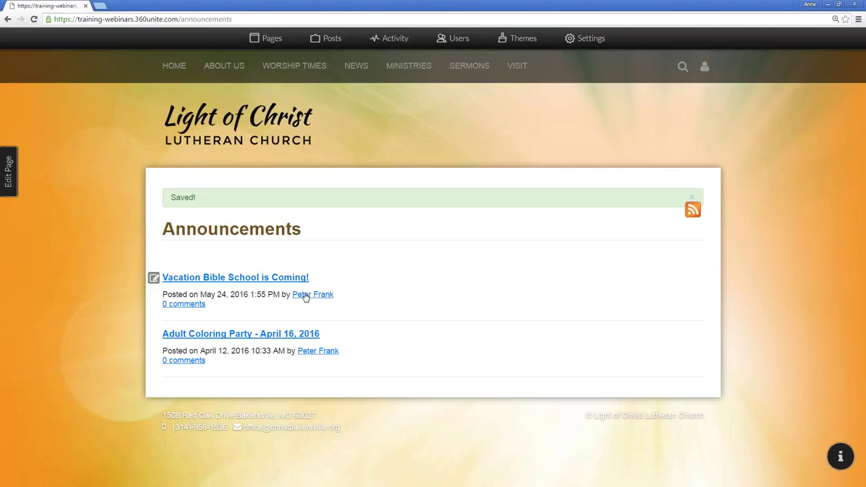
left_click(268, 277)
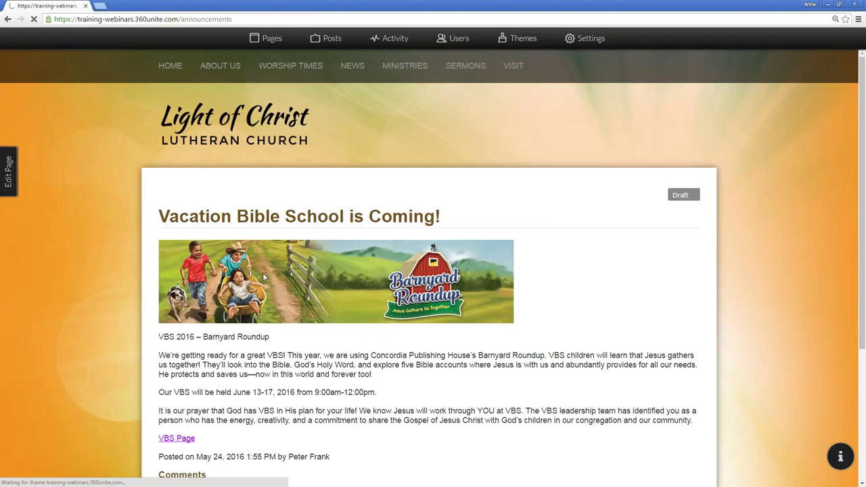
scroll(97, 187, "down", 2)
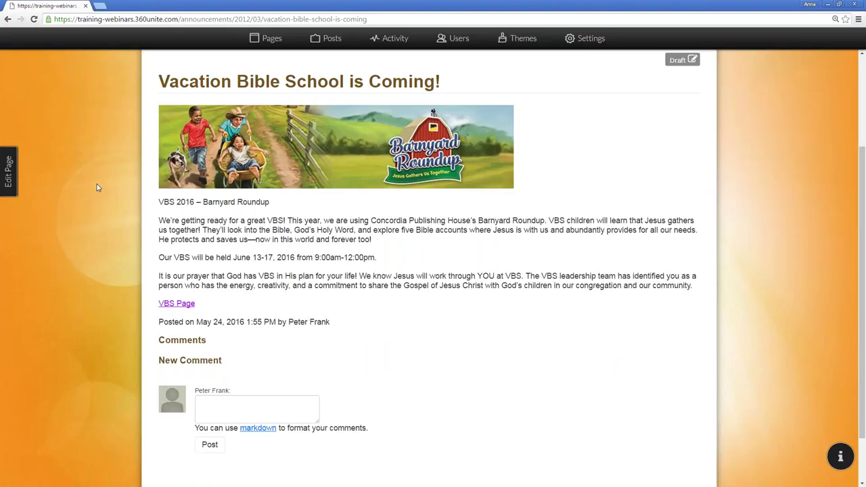
scroll(97, 187, "up", 1)
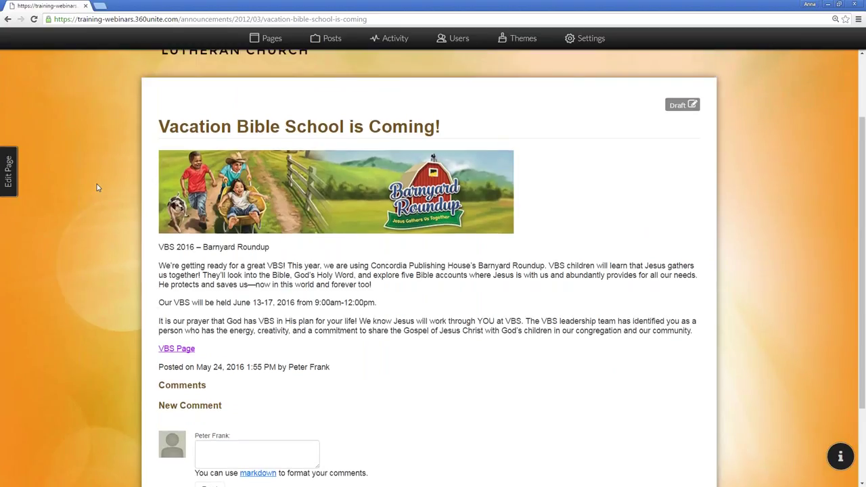
scroll(97, 187, "down", 1)
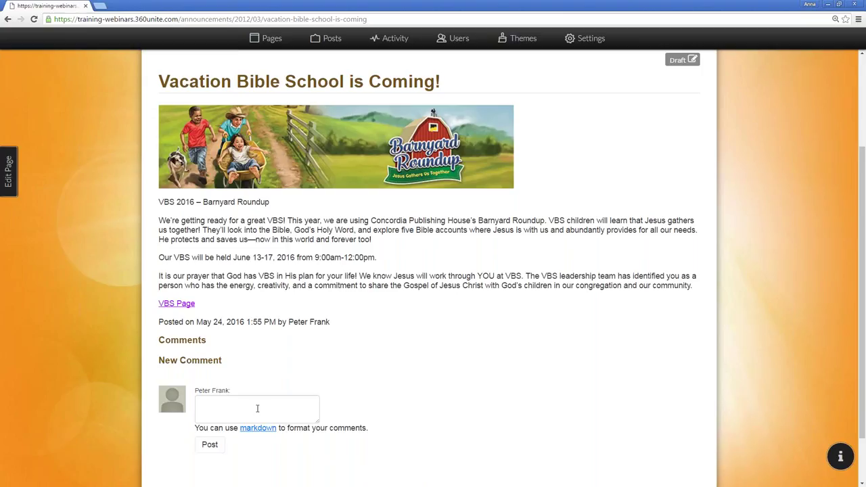
Glance at the Posts list, then open Users administration on its Mailing Lists page
left_click(337, 45)
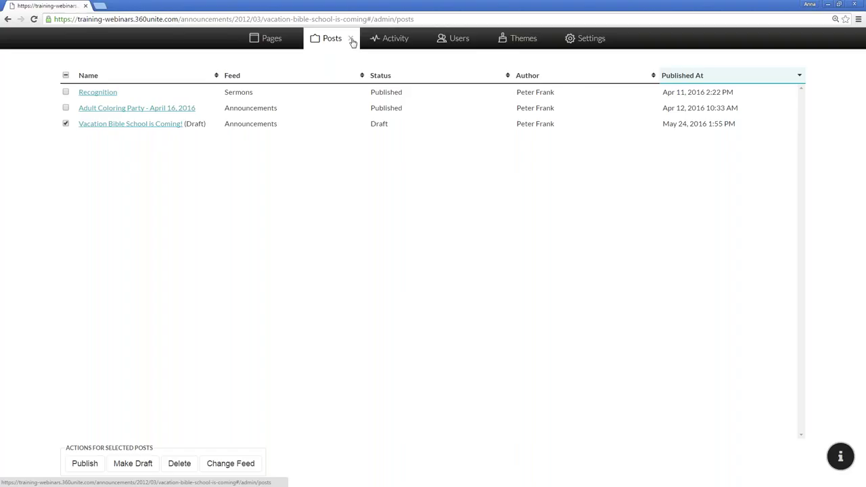
left_click(352, 41)
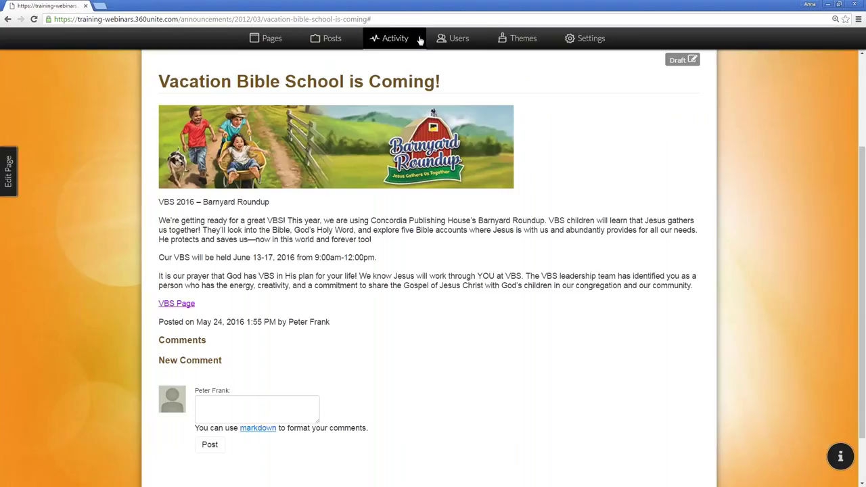
left_click(453, 41)
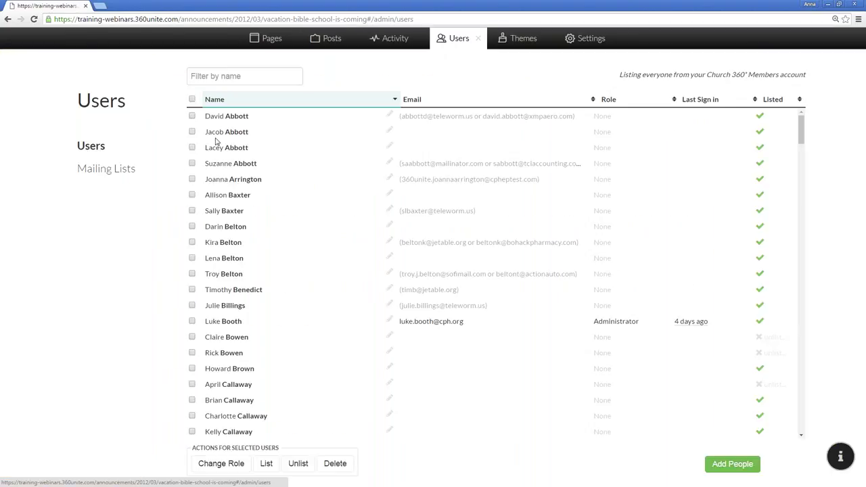
left_click(129, 172)
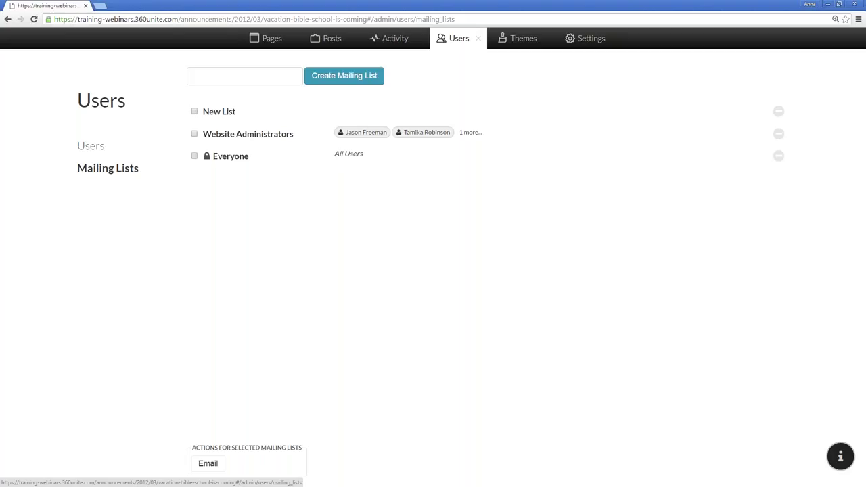
Create a mailing list named 'Vacation Bible School' and open it for editing
left_click(222, 69)
type("Vacation Bibl")
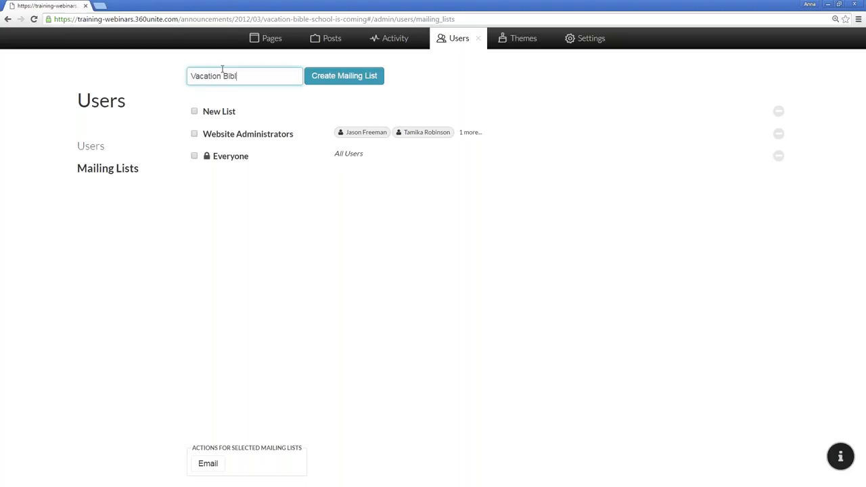
type("e School")
left_click(364, 77)
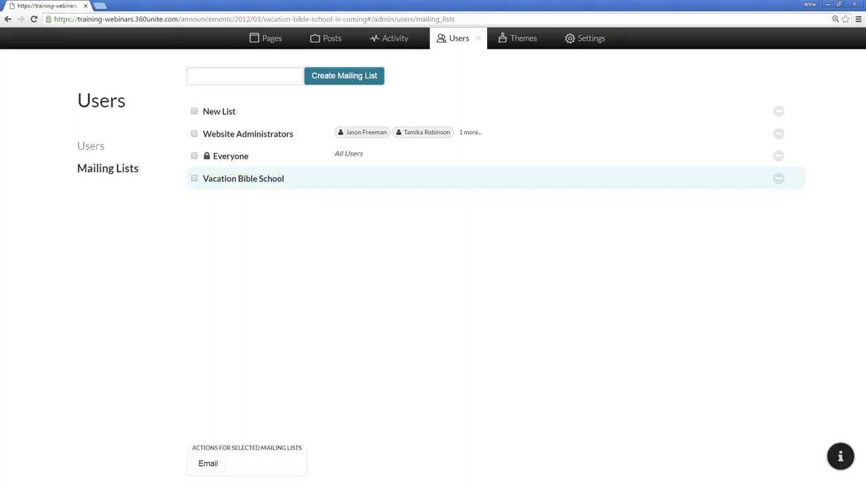
left_click(272, 179)
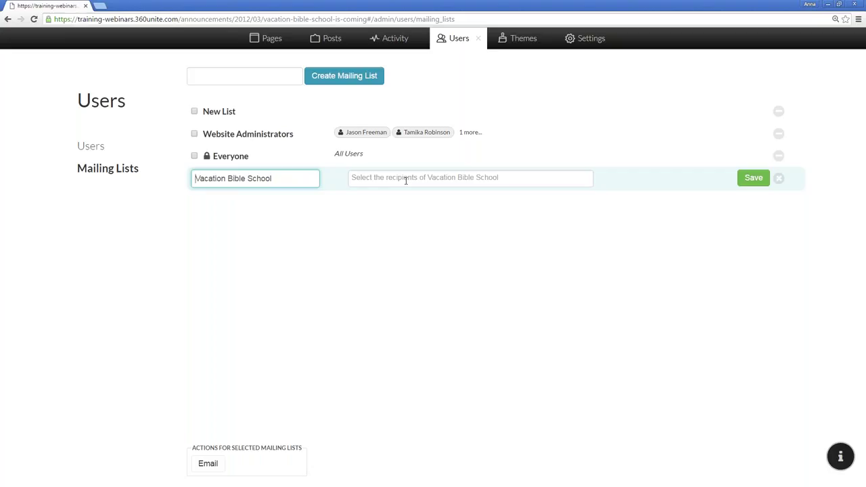
Add the VBS group and one searched individual member as the list's recipients
left_click(406, 180)
type("vbs")
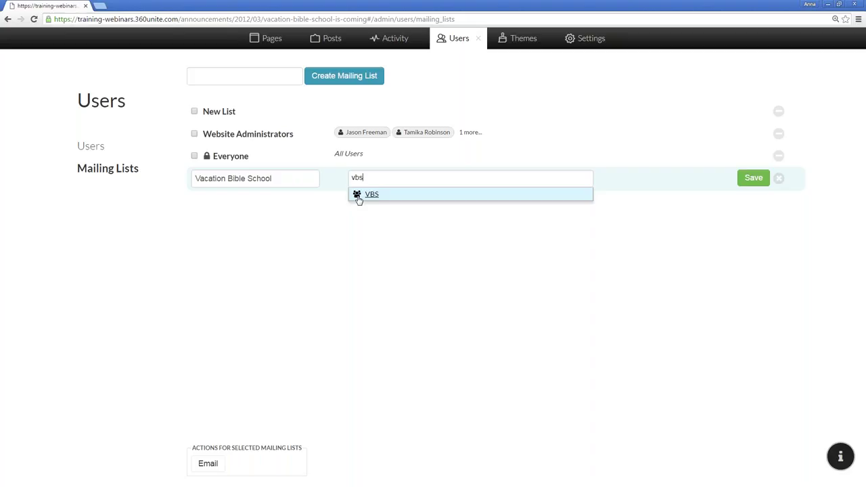
left_click(359, 197)
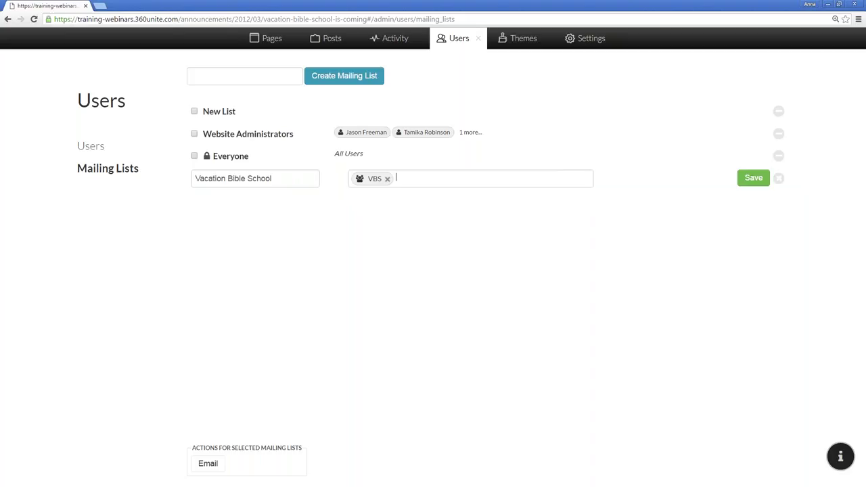
type("kent")
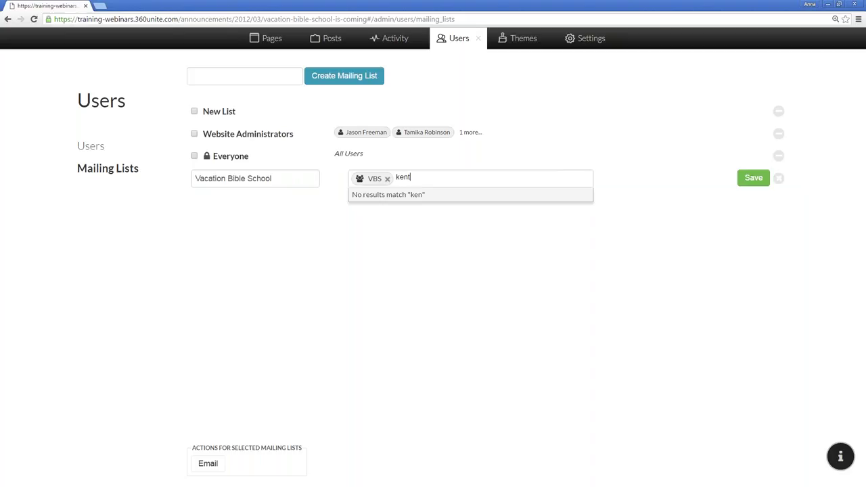
key("BackSpace")
key("BackSpace")
key("BackSpace")
key("BackSpace")
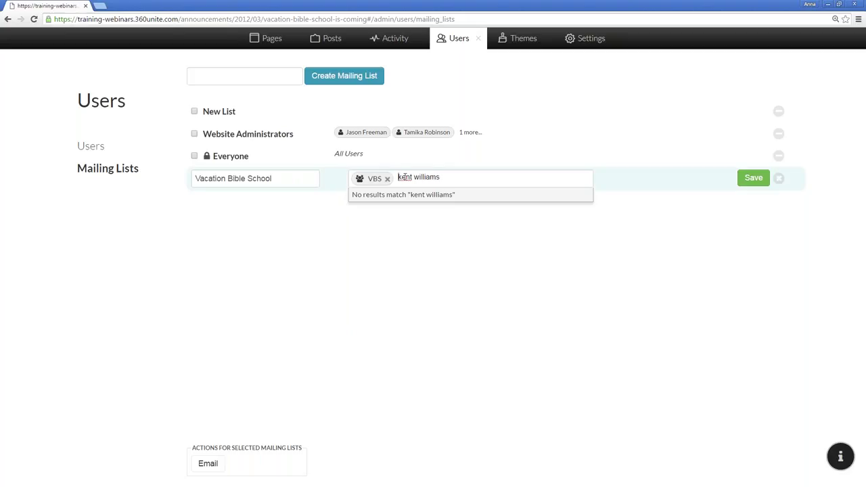
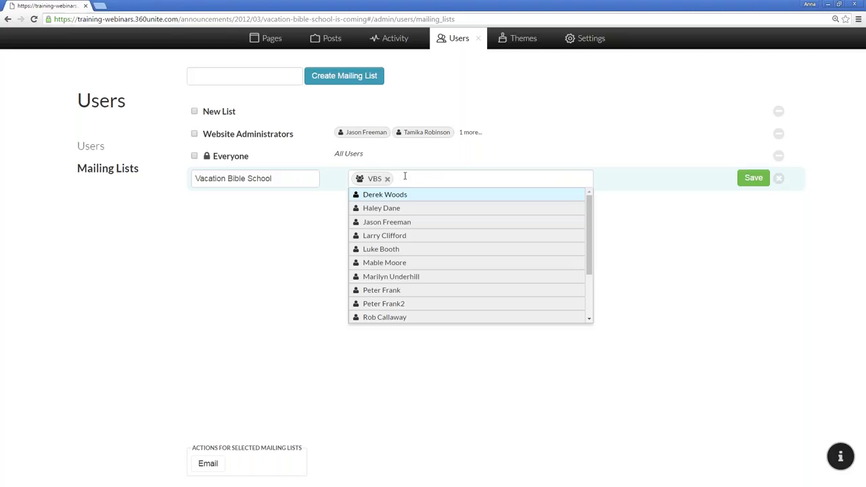
left_click(429, 197)
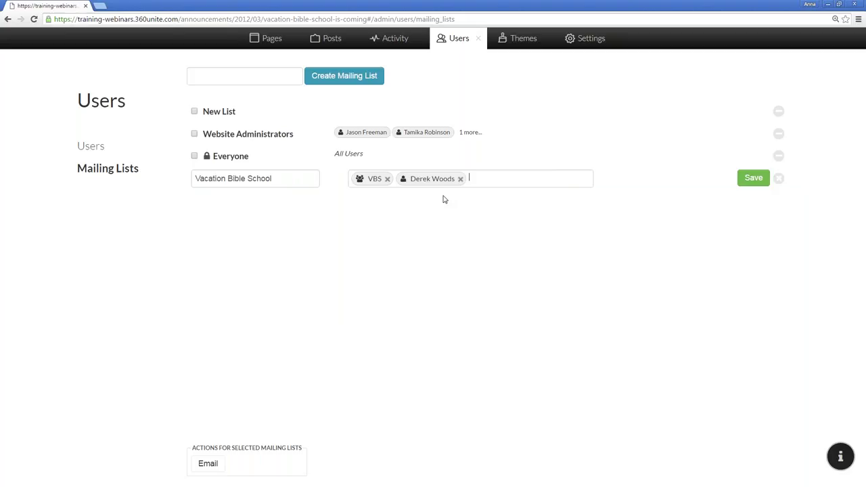
Add Website Administrators as recipients and save the mailing list
type("web")
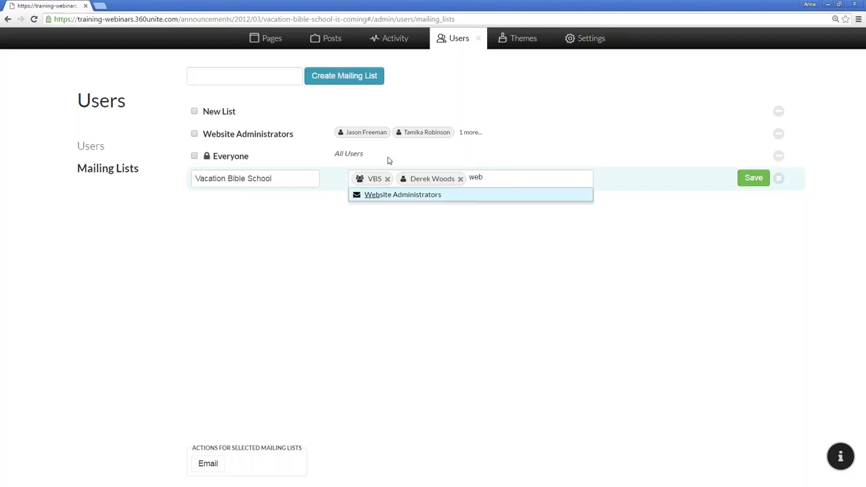
left_click(393, 195)
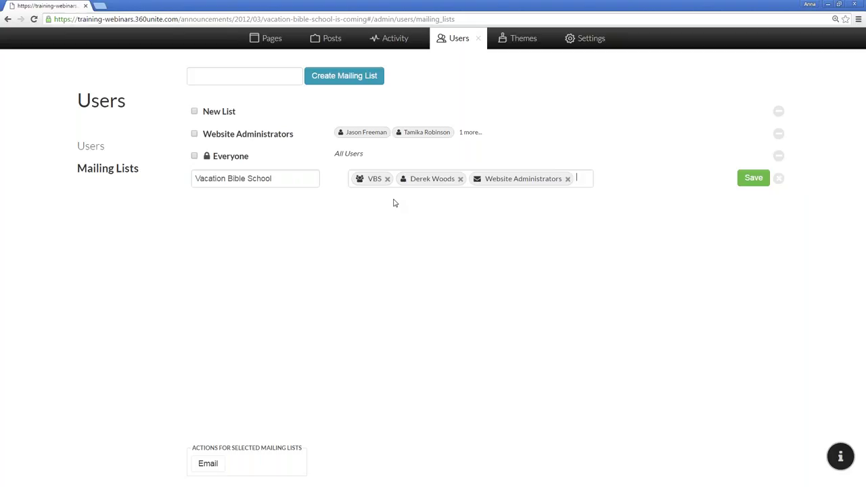
left_click(751, 180)
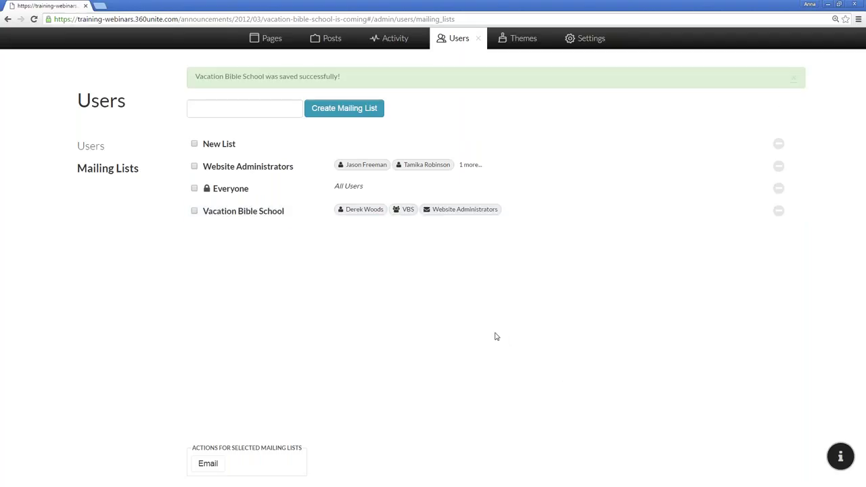
Select the Vacation Bible School list and start an Outlook email addressed to it
left_click(194, 212)
left_click(206, 468)
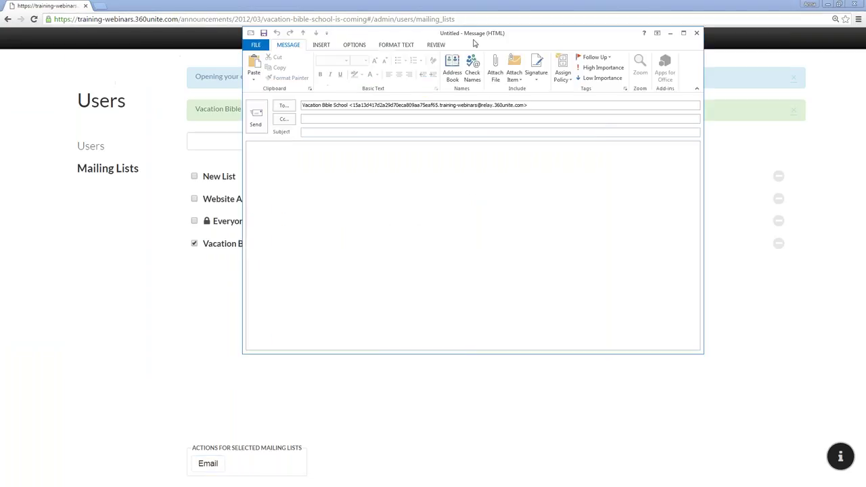
left_click(475, 256)
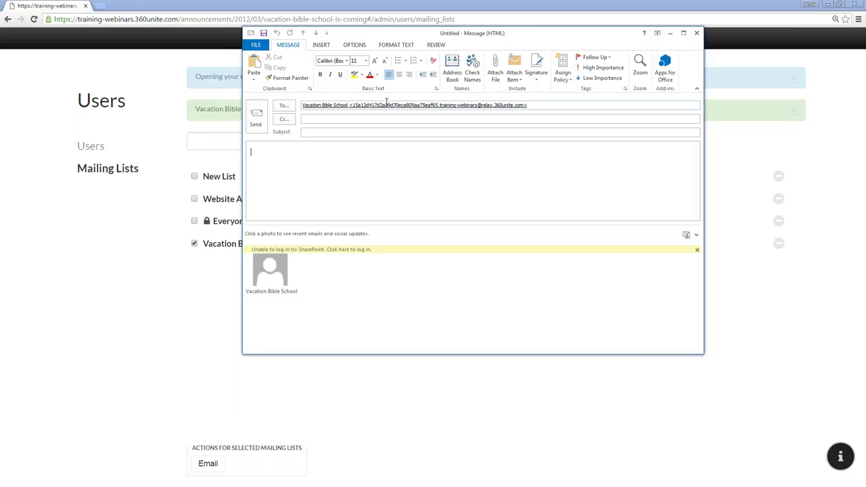
Type 'Vacation Bible School is coming; June 13!', then discard the draft unsaved and untick the list
type("Vacation Bible School is comin")
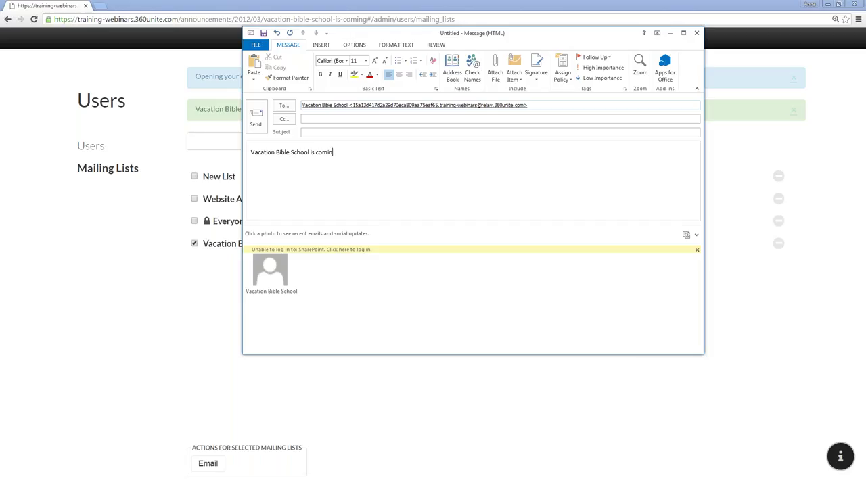
type("g; June 13!")
left_click(696, 32)
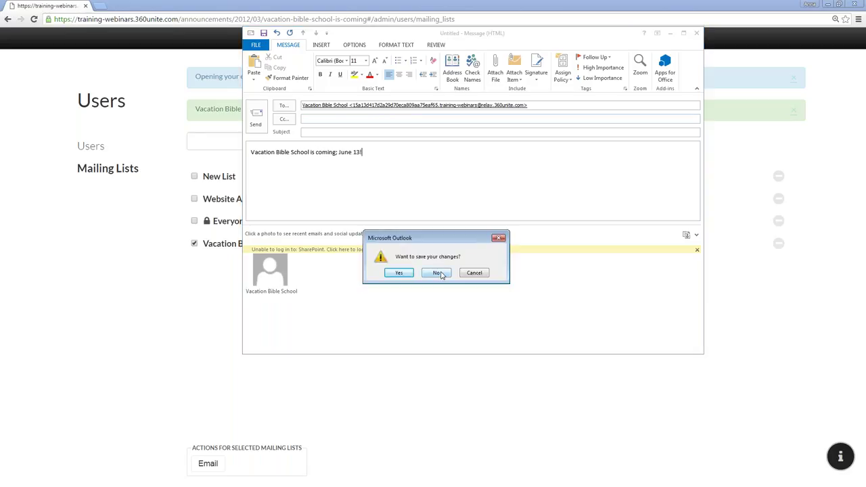
left_click(438, 273)
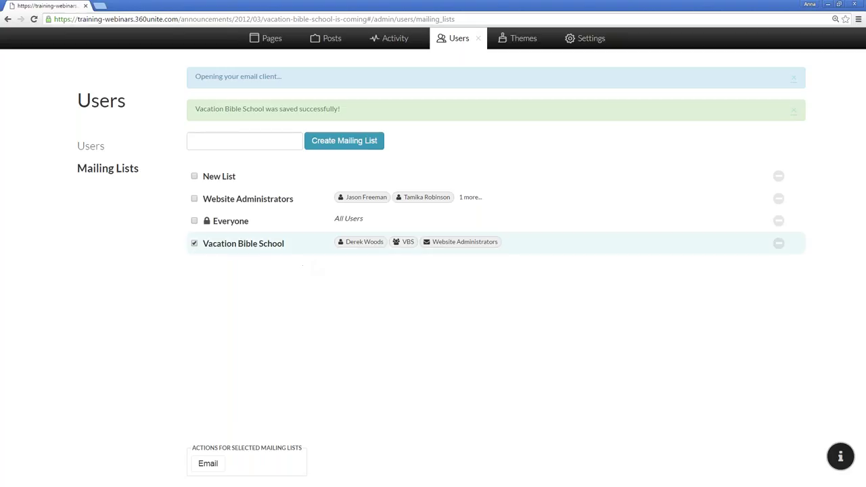
left_click(194, 244)
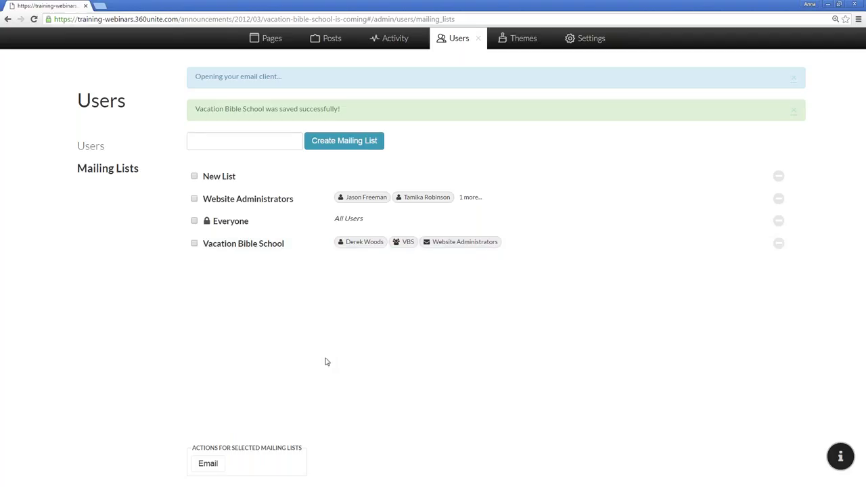